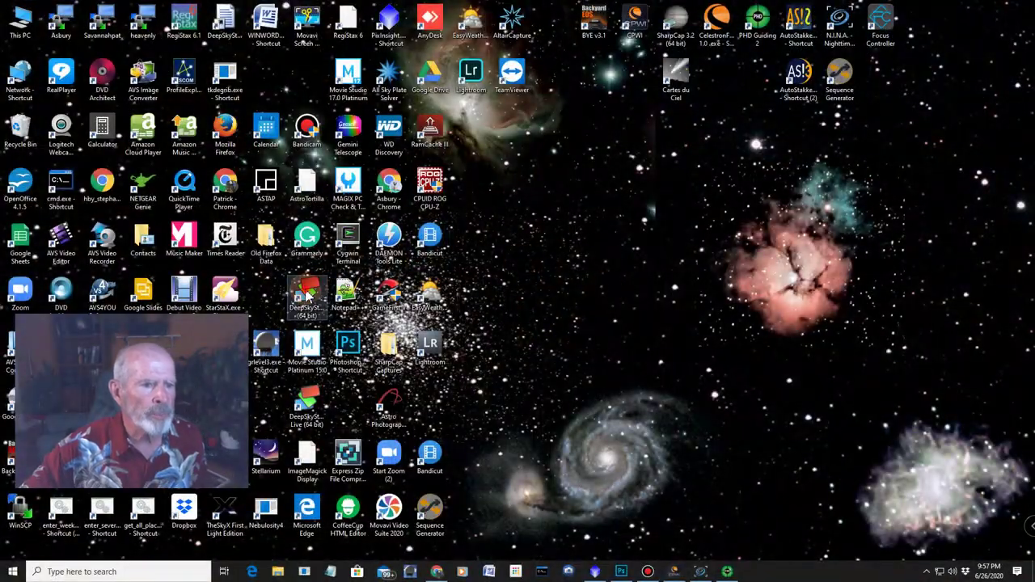
# Launch DeepSkyStacker and add the Trifid Nebula FITS light frames from the LIGHT folder.
pyautogui.doubleClick(307, 297)
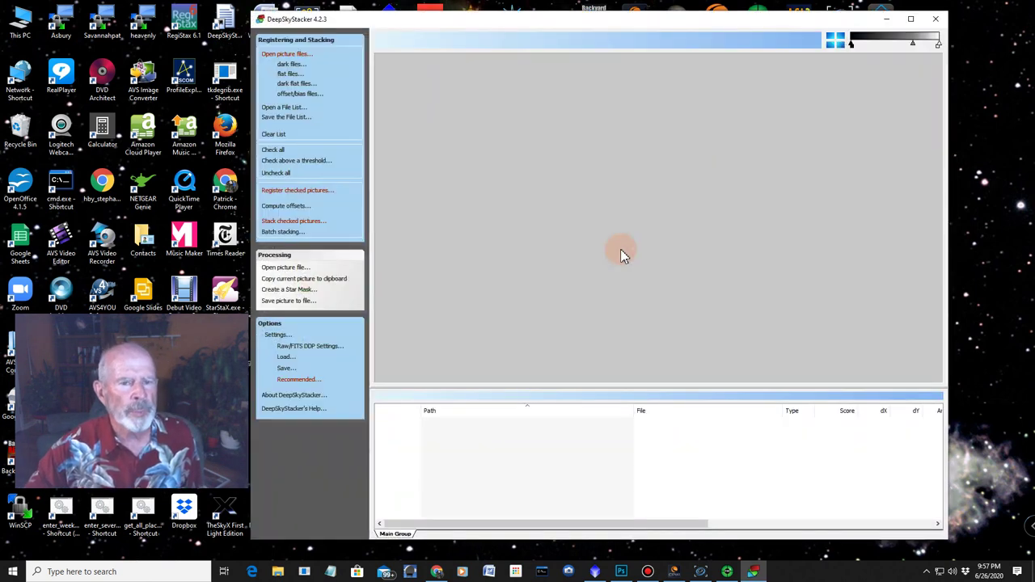
pyautogui.click(276, 55)
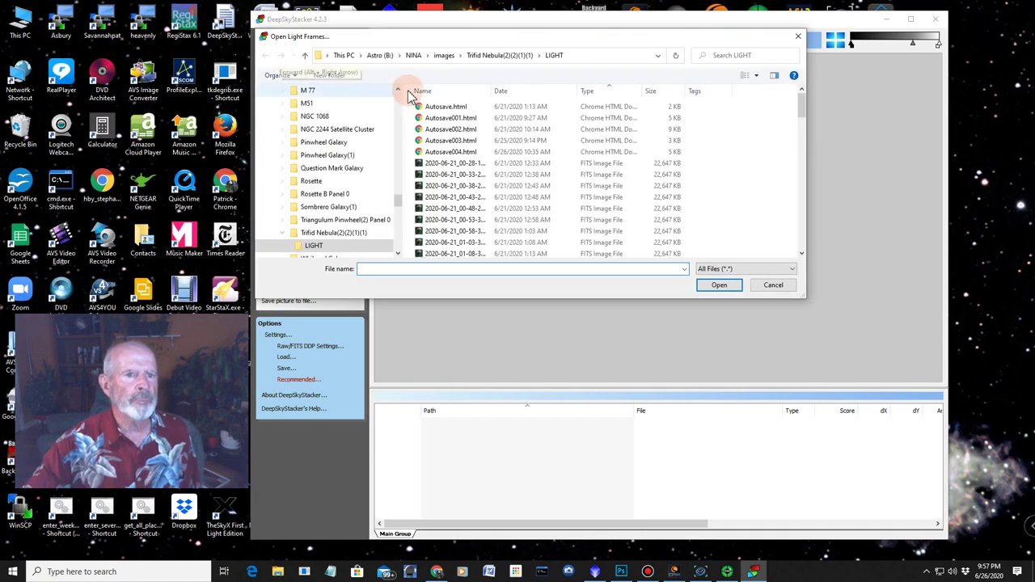
pyautogui.click(444, 166)
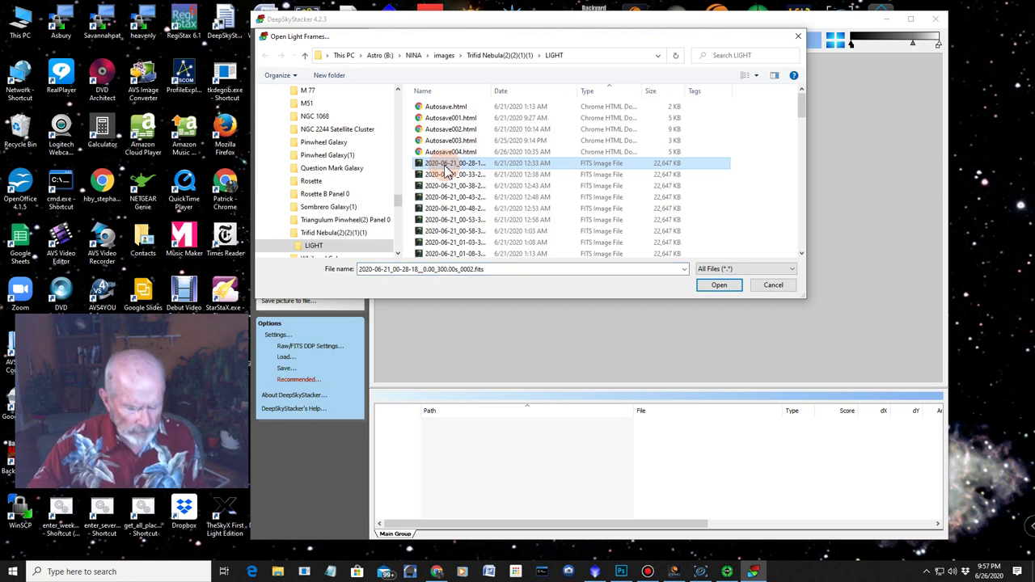
pyautogui.click(804, 100)
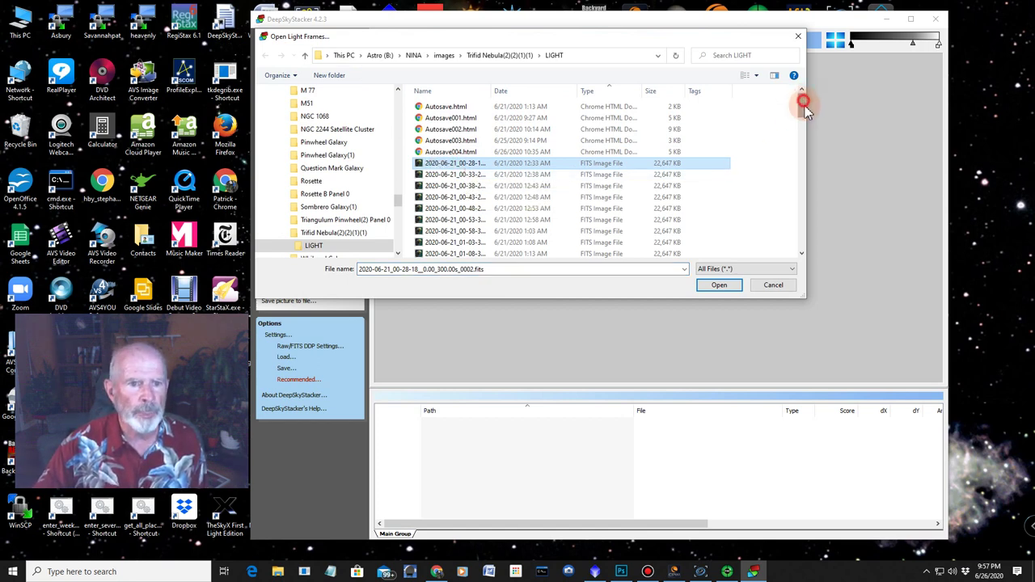
pyautogui.moveTo(807, 111); pyautogui.dragTo(813, 129)
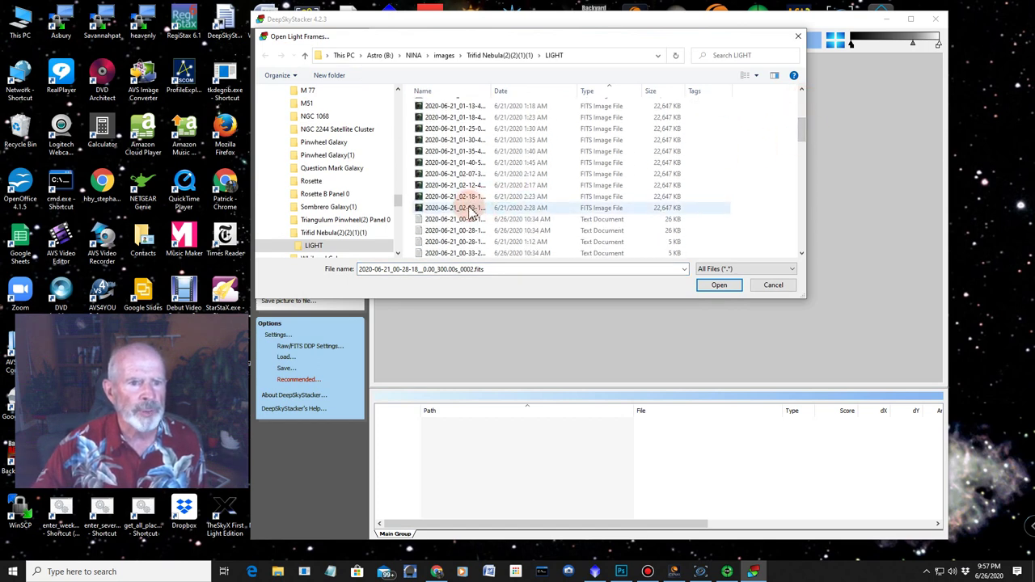
pyautogui.keyDown('shift'); pyautogui.click(471, 208); pyautogui.keyUp('shift')
pyautogui.click(719, 286)
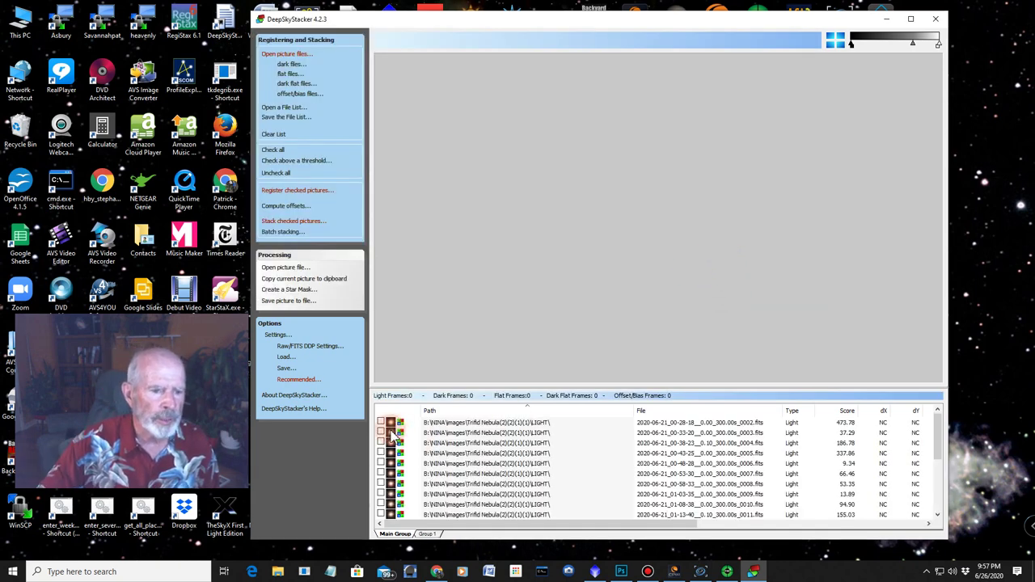
# Check all light frames and preview frames 0001, 0002 and 0003 to judge their quality.
pyautogui.click(275, 152)
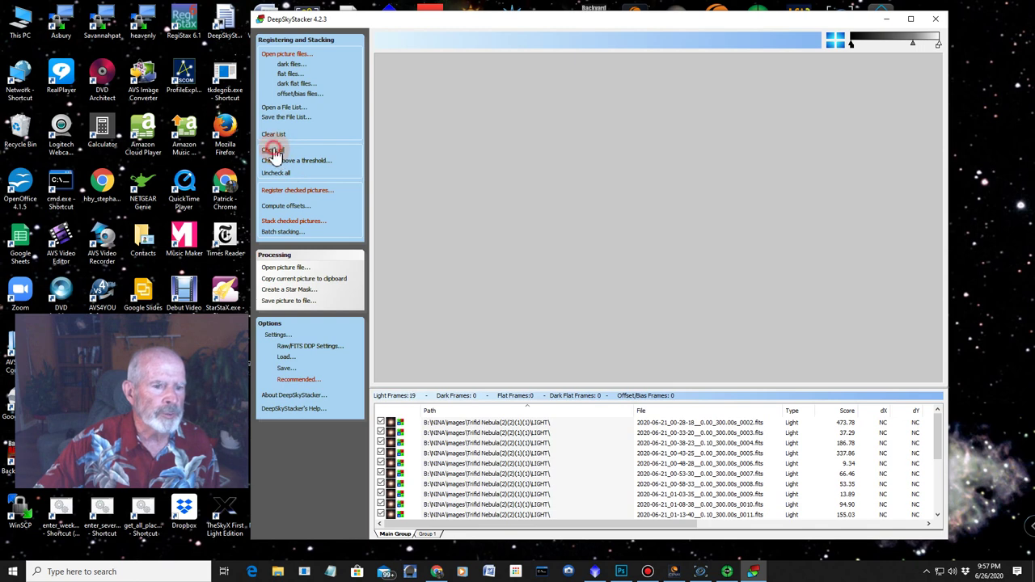
pyautogui.click(500, 422)
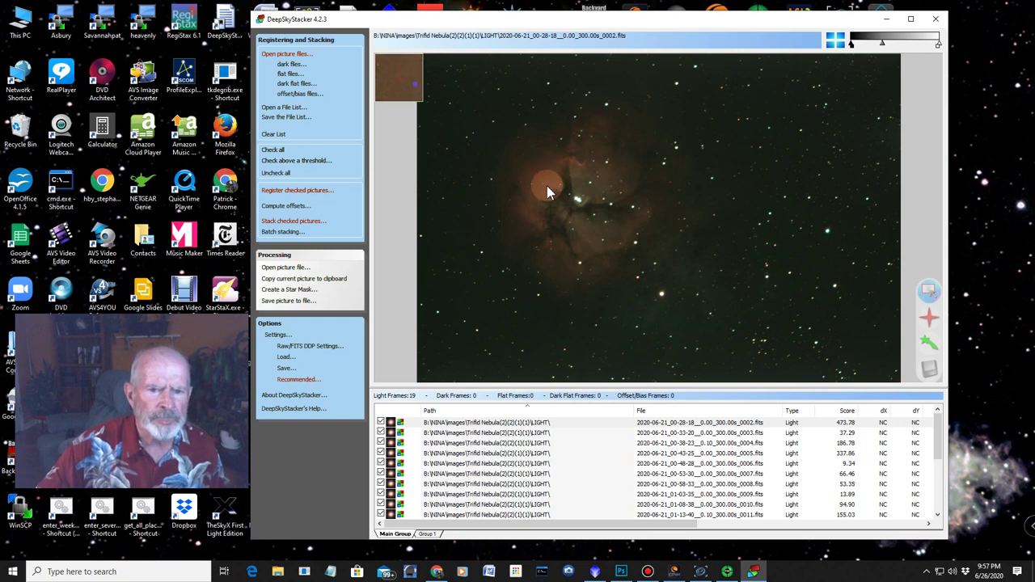
pyautogui.click(446, 423)
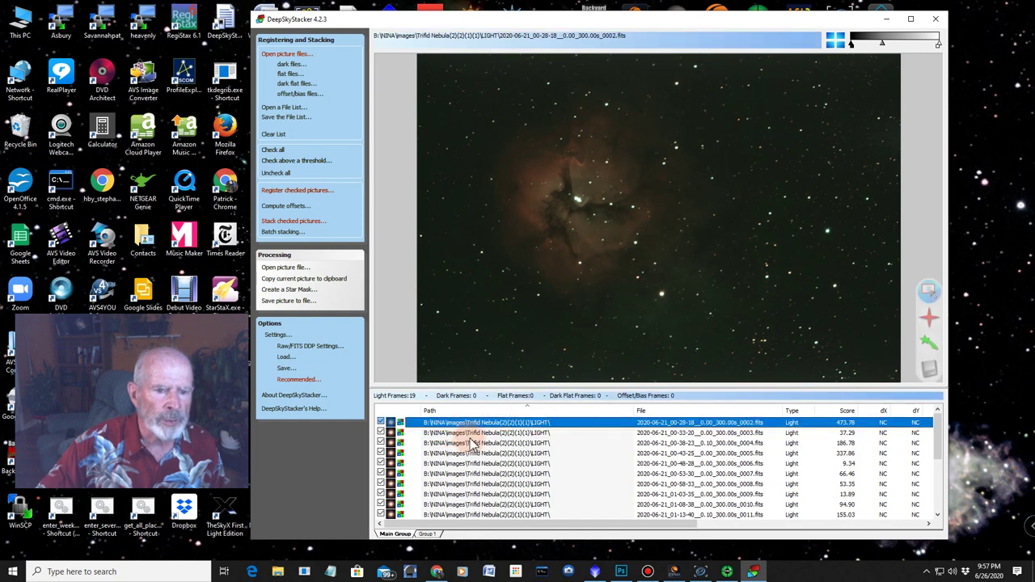
pyautogui.click(473, 434)
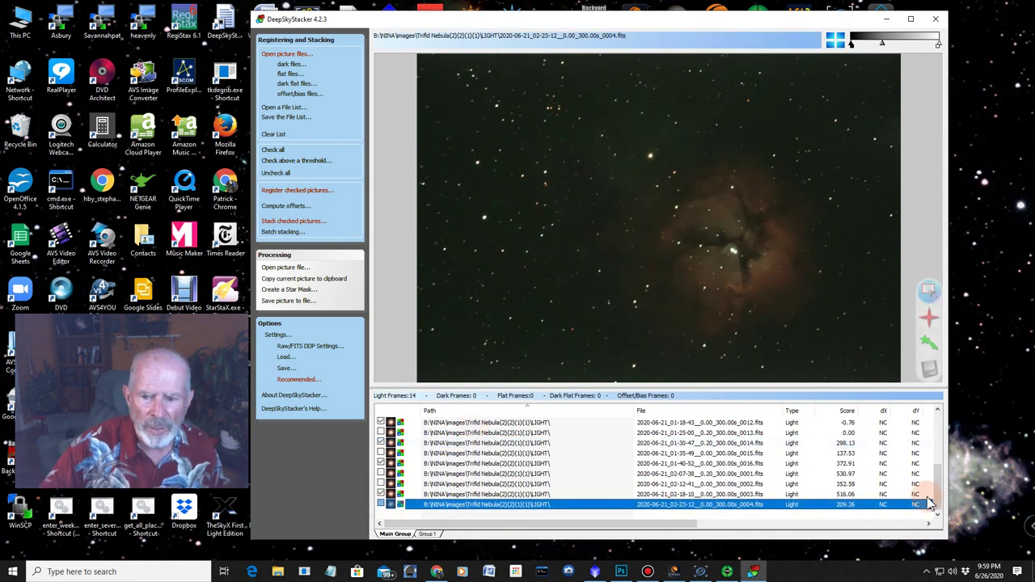
pyautogui.scroll(2, 938, 508)
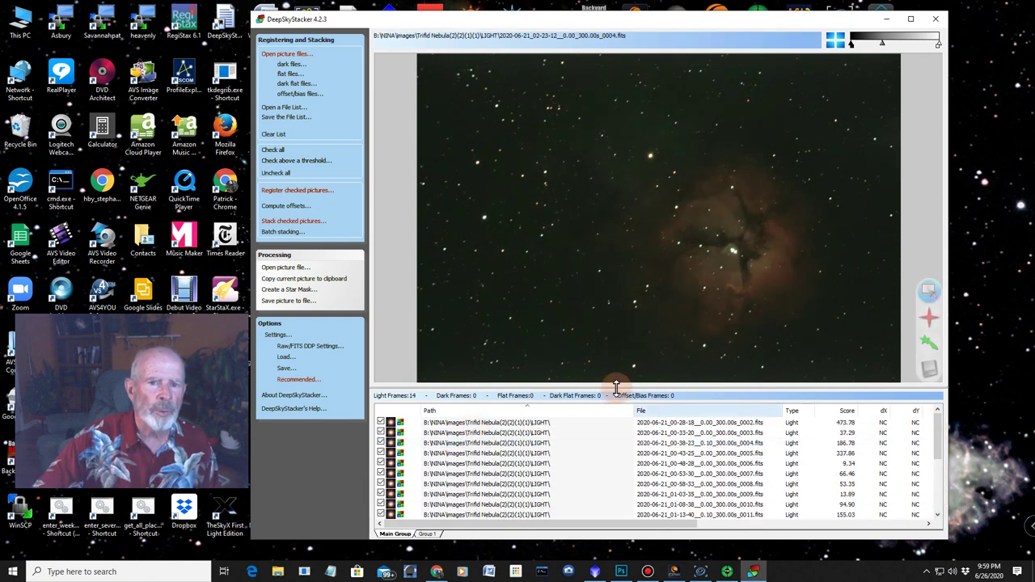
# Add dark frames 0001 through 0030 from the Darks Library DARK folder.
pyautogui.click(287, 65)
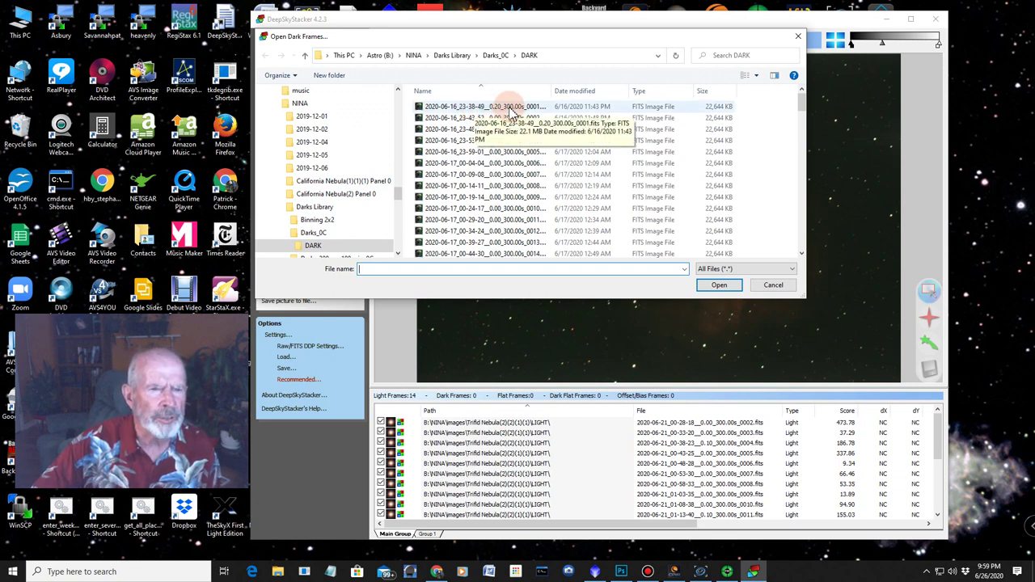
pyautogui.click(505, 108)
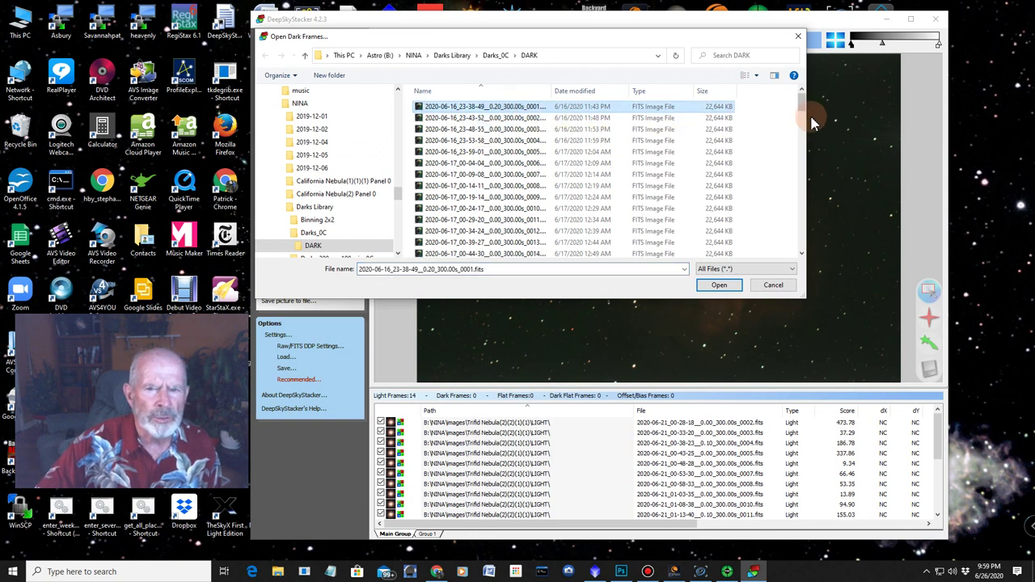
pyautogui.moveTo(803, 108)
pyautogui.mouseDown()
pyautogui.moveTo(806, 135)
pyautogui.moveTo(804, 125)
pyautogui.mouseUp()
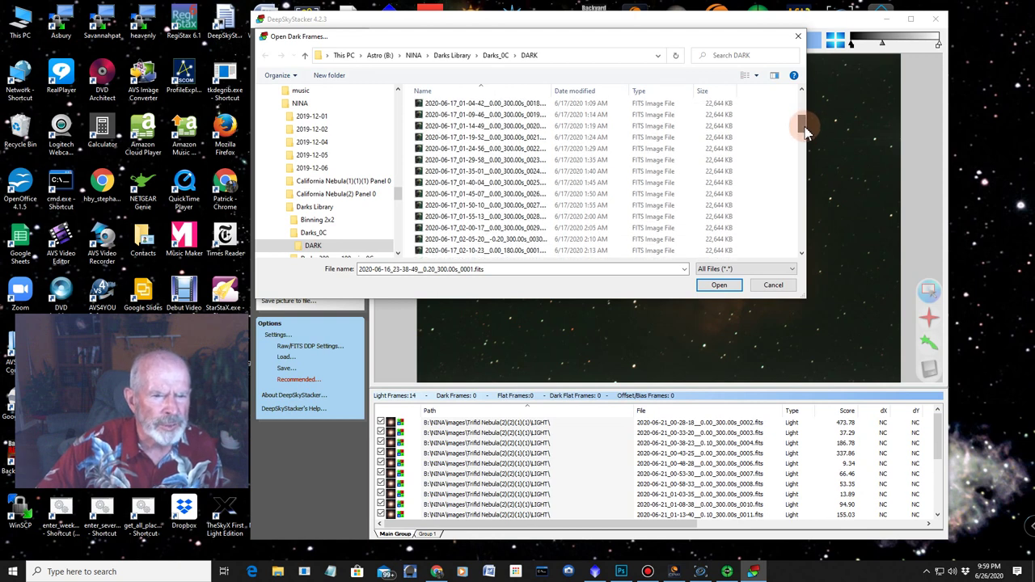
pyautogui.keyDown('ctrl'); pyautogui.click(517, 238); pyautogui.keyUp('ctrl')
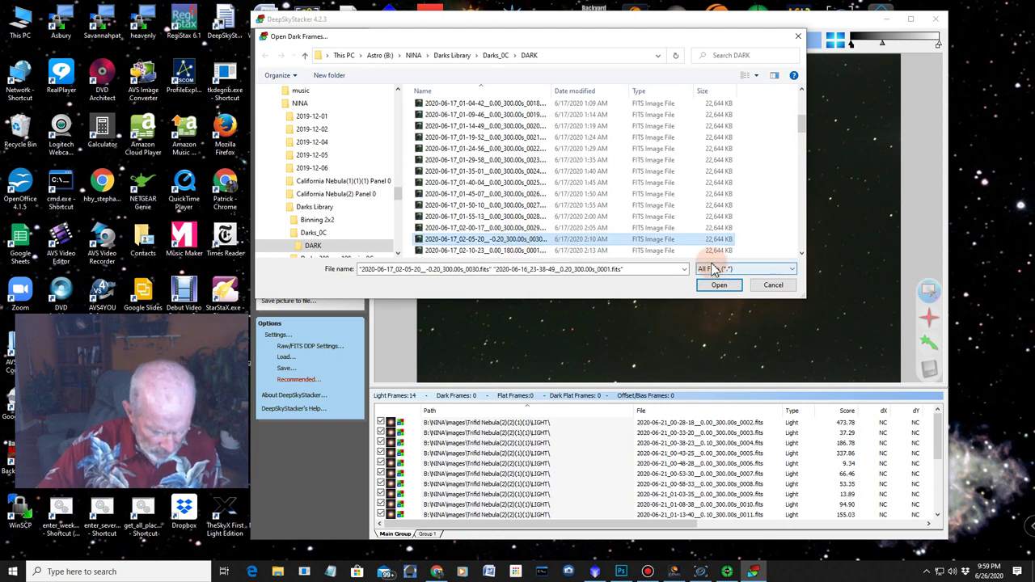
pyautogui.moveTo(805, 110); pyautogui.dragTo(801, 93)
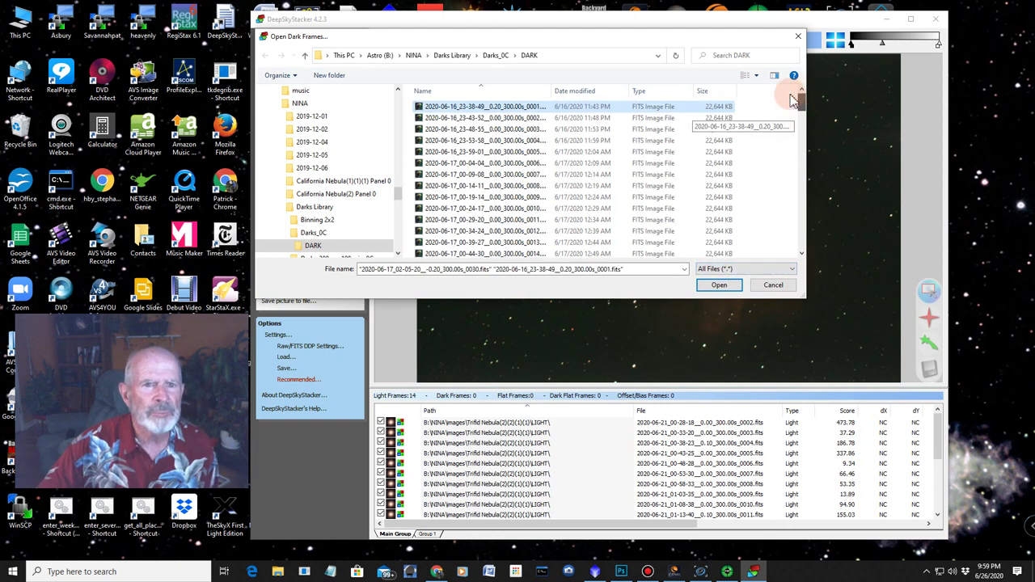
pyautogui.keyDown('shift'); pyautogui.click(568, 106); pyautogui.keyUp('shift')
pyautogui.click(719, 285)
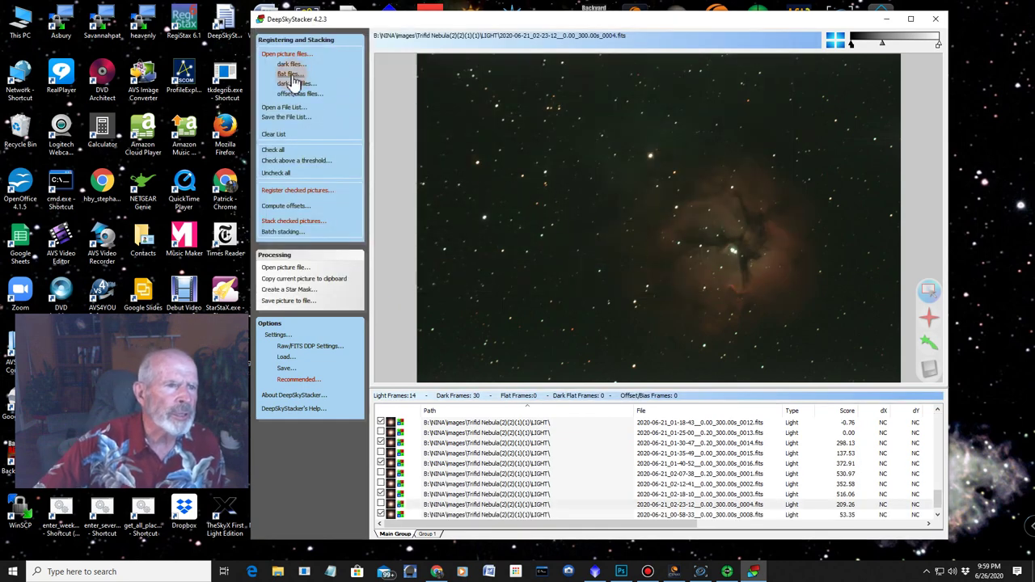
# Add flat frames 0000 through 0049 from the FlatWizard FLAT folder.
pyautogui.click(288, 75)
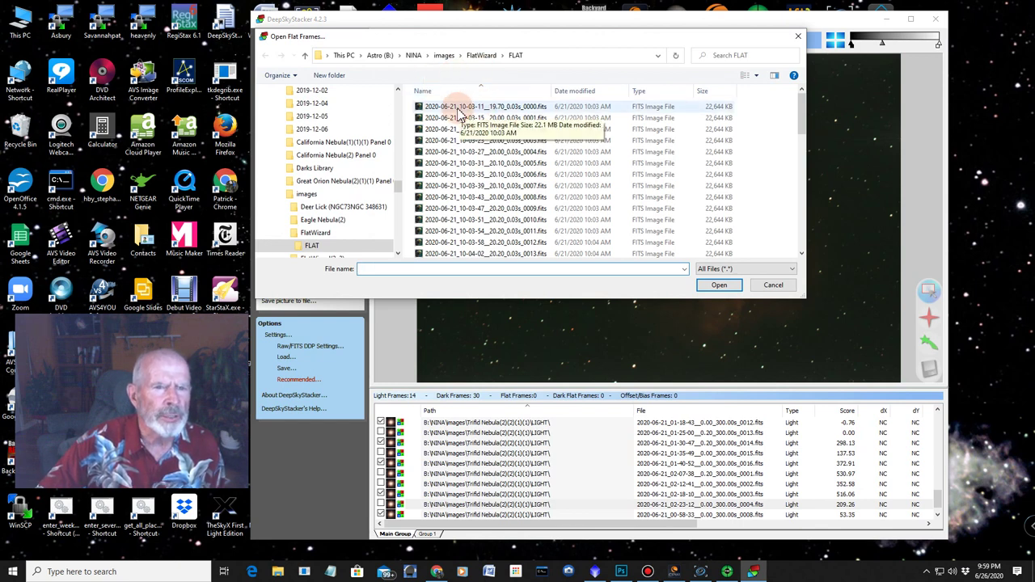
pyautogui.click(458, 108)
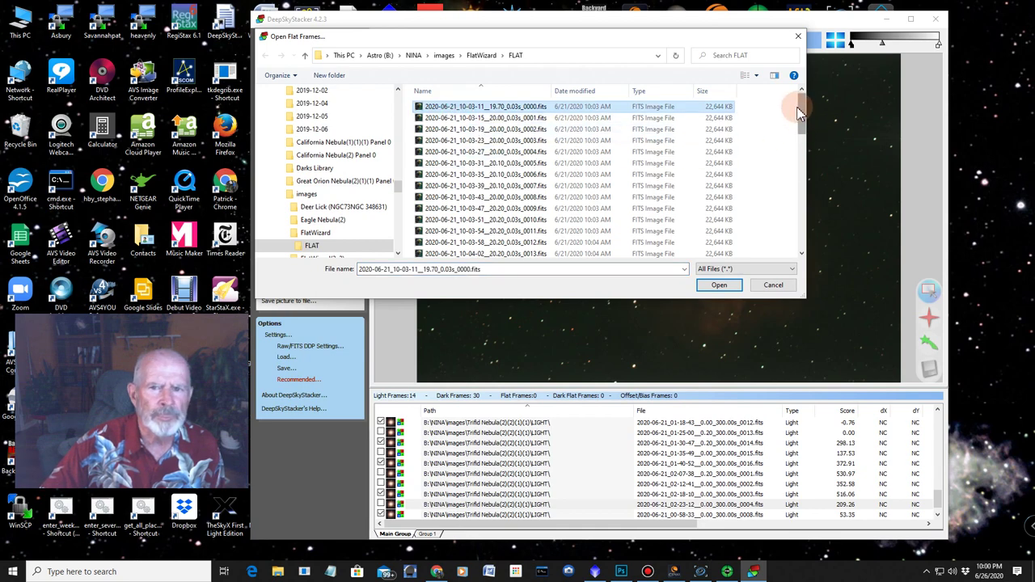
pyautogui.moveTo(803, 117); pyautogui.dragTo(826, 227)
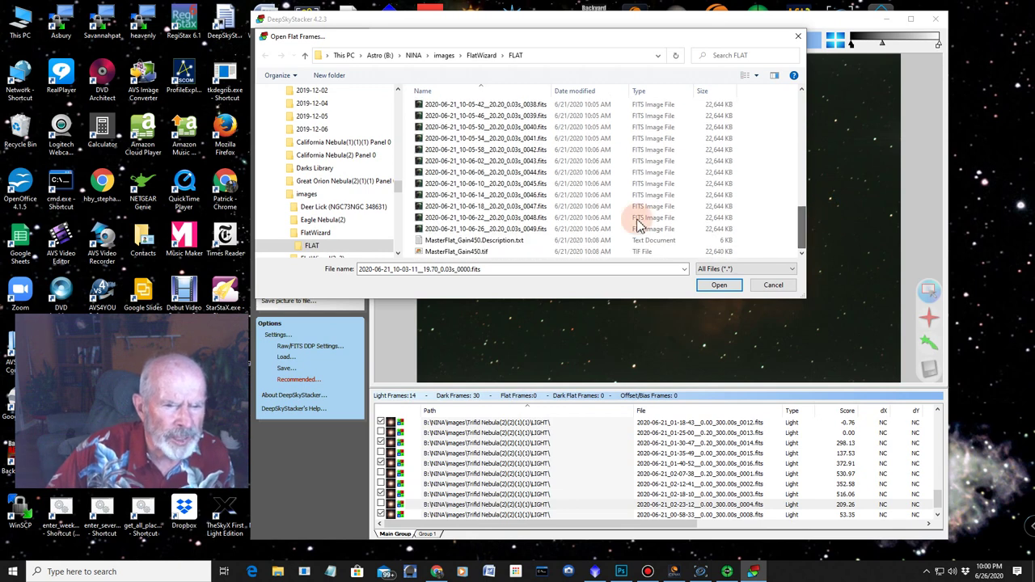
pyautogui.keyDown('ctrl'); pyautogui.click(558, 229); pyautogui.keyUp('ctrl')
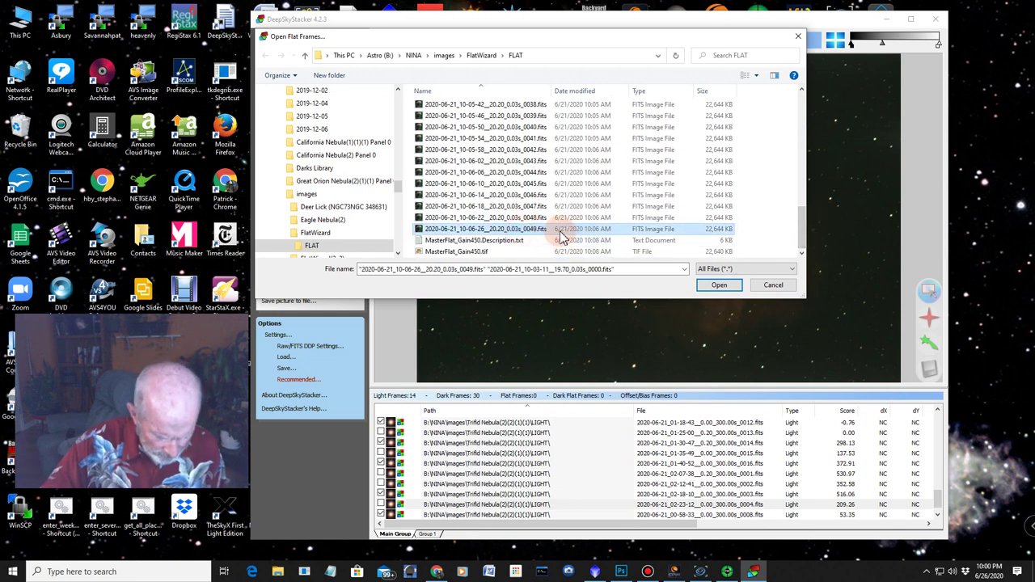
pyautogui.moveTo(801, 226); pyautogui.dragTo(806, 101)
pyautogui.keyDown('shift'); pyautogui.click(606, 106); pyautogui.keyUp('shift')
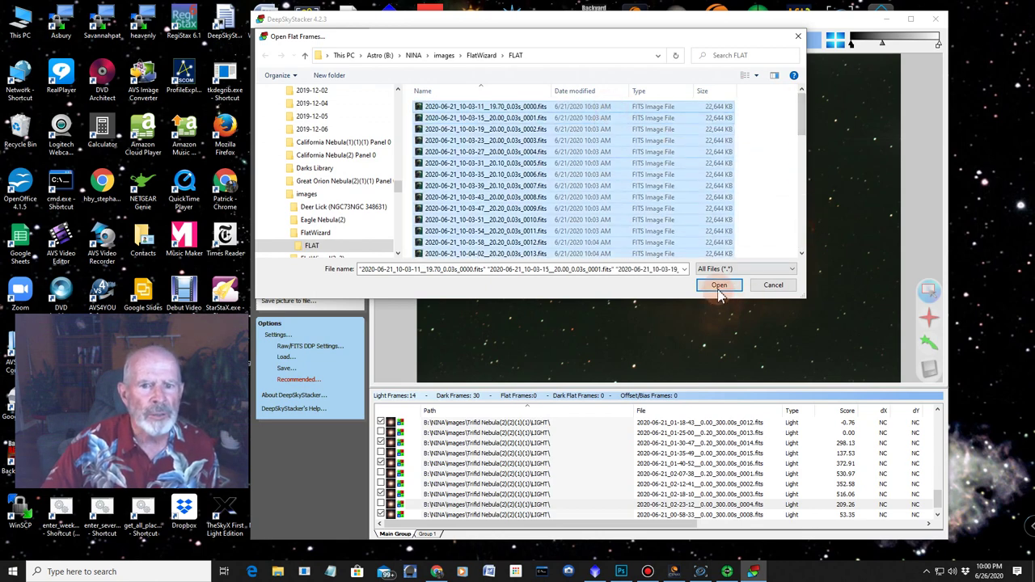
pyautogui.click(719, 284)
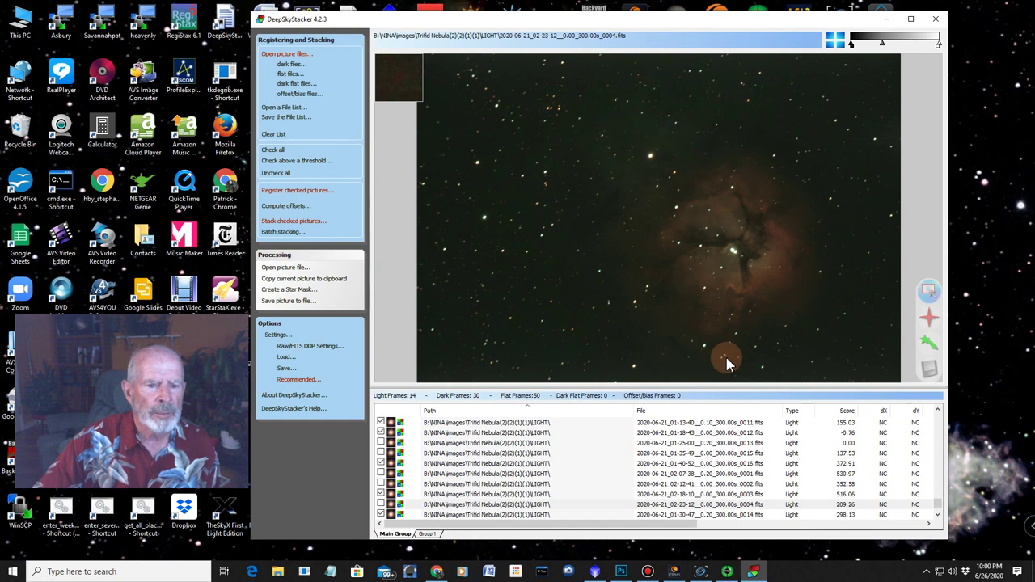
# Preview dark frame 0006 and brighten the display levels to reveal it.
pyautogui.moveTo(939, 508); pyautogui.dragTo(937, 419)
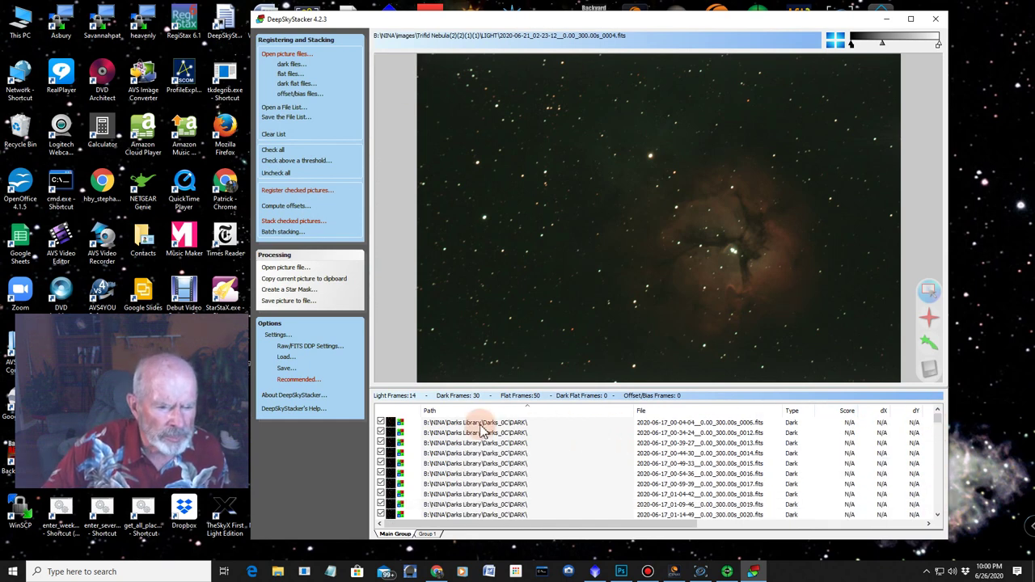
pyautogui.click(479, 423)
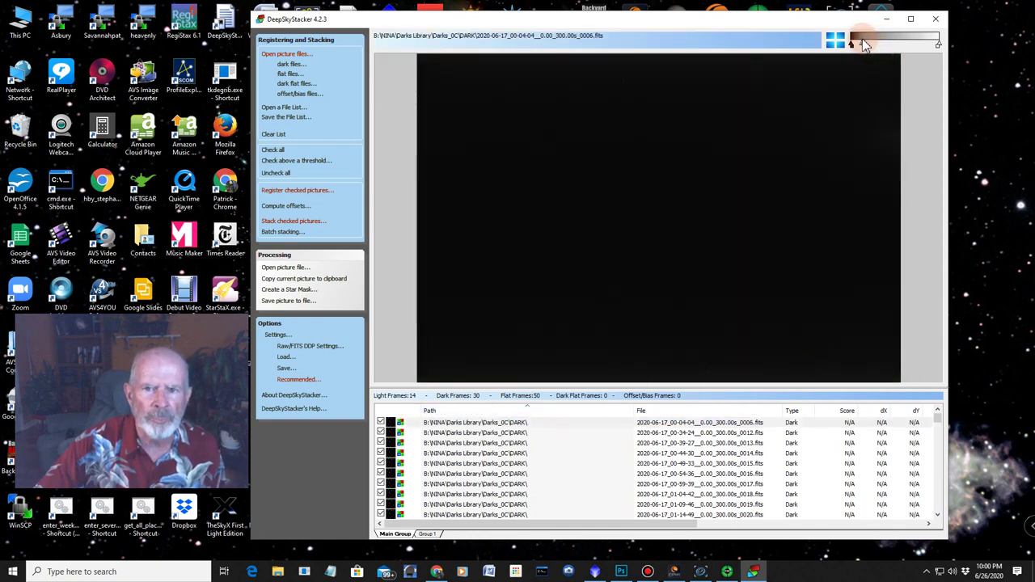
pyautogui.moveTo(864, 45); pyautogui.dragTo(860, 44)
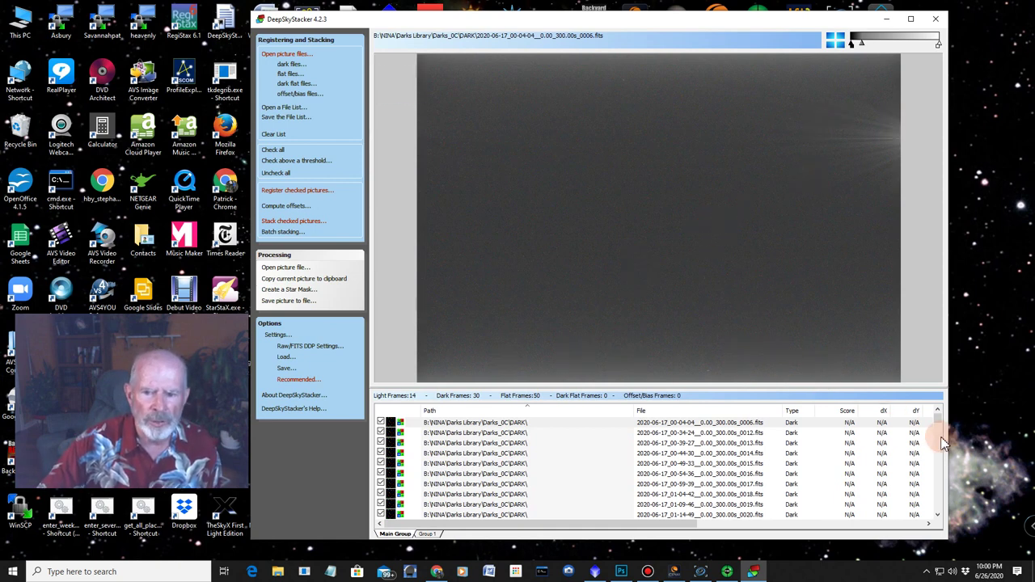
# Preview flat frame 0038 and stretch its levels to show the uniform green field.
pyautogui.moveTo(938, 421); pyautogui.dragTo(939, 451)
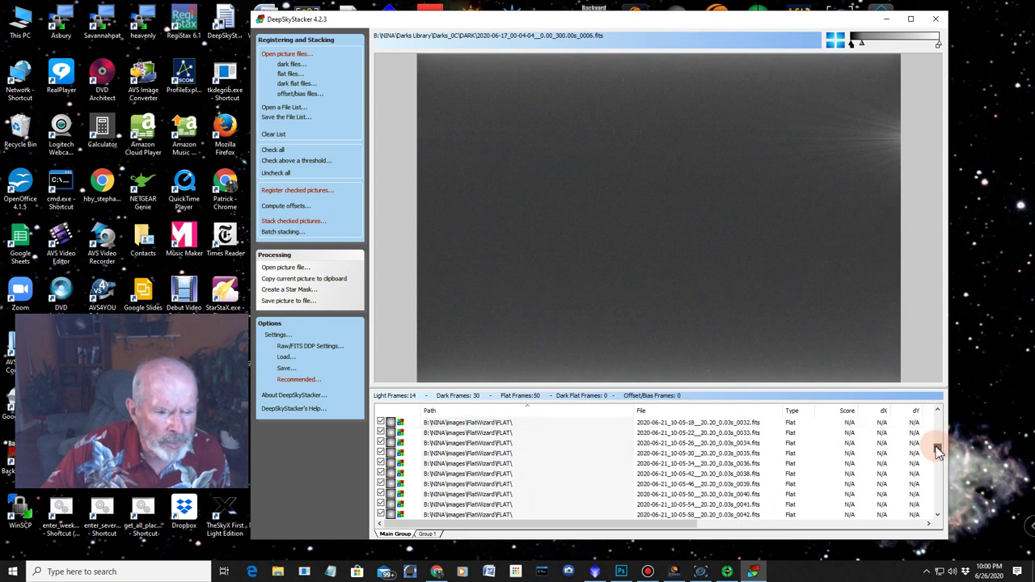
pyautogui.click(716, 475)
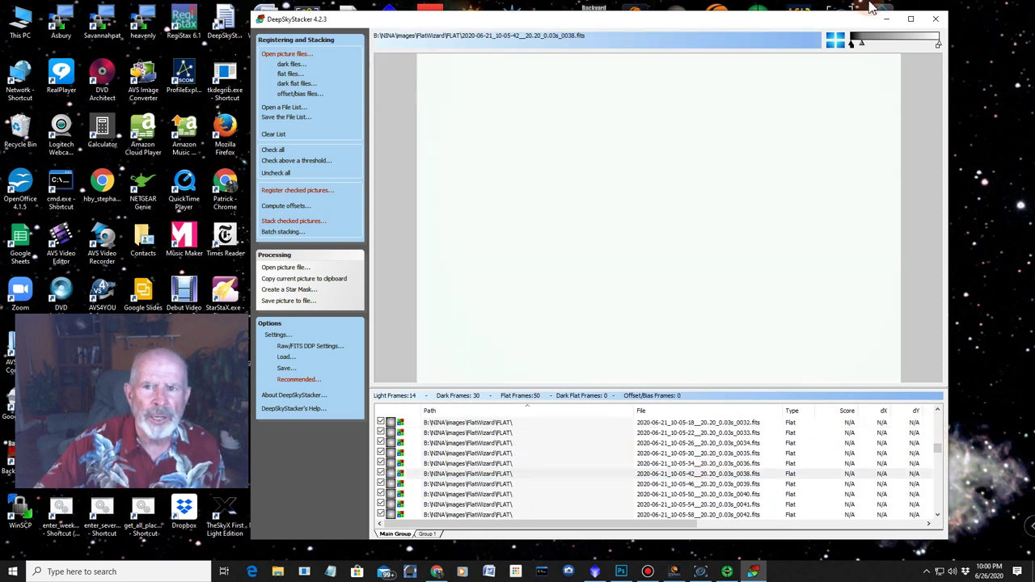
pyautogui.moveTo(862, 43); pyautogui.dragTo(910, 43)
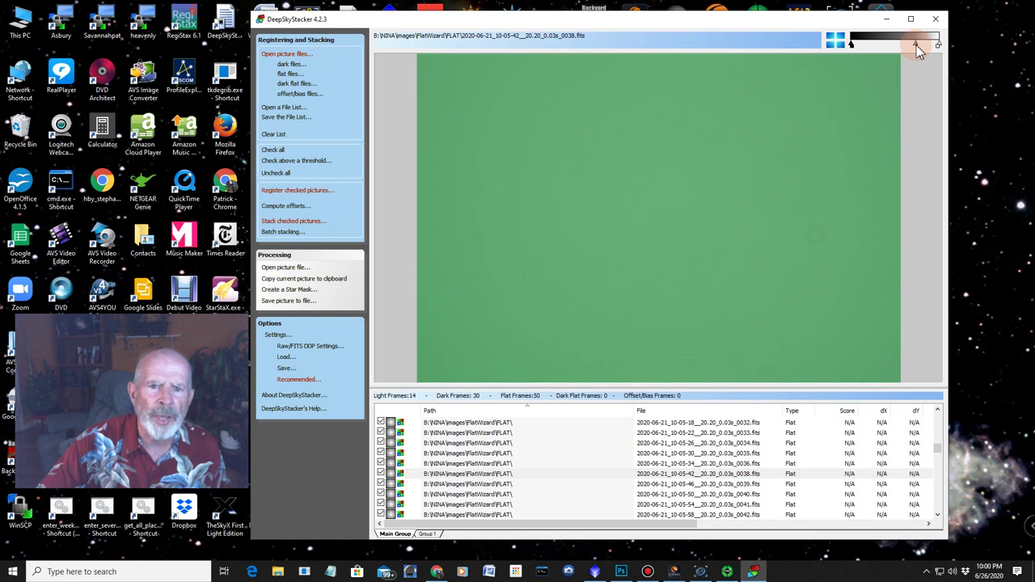
pyautogui.moveTo(915, 45); pyautogui.dragTo(918, 46)
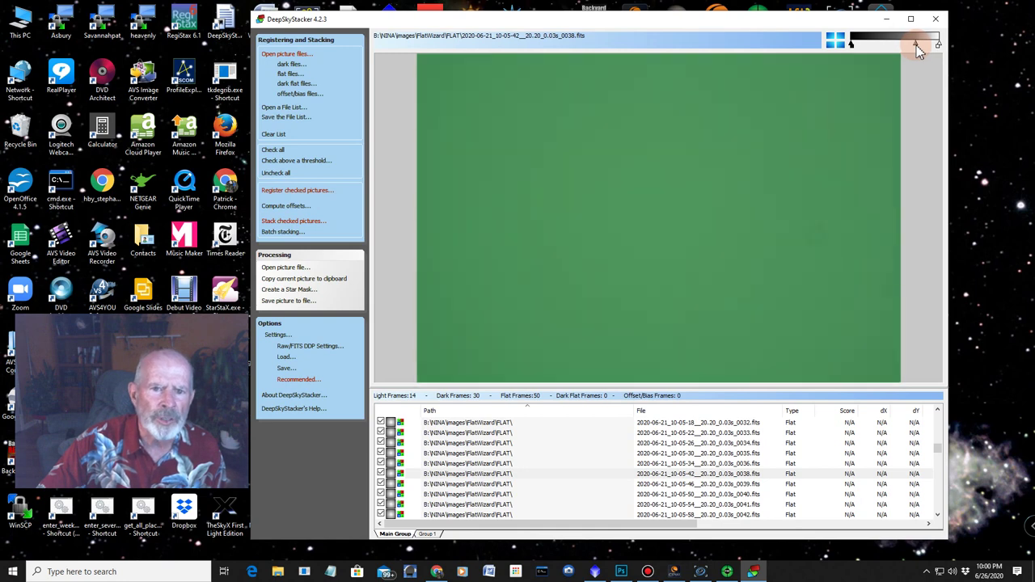
# Review the registration settings and accept them unchanged.
pyautogui.click(274, 340)
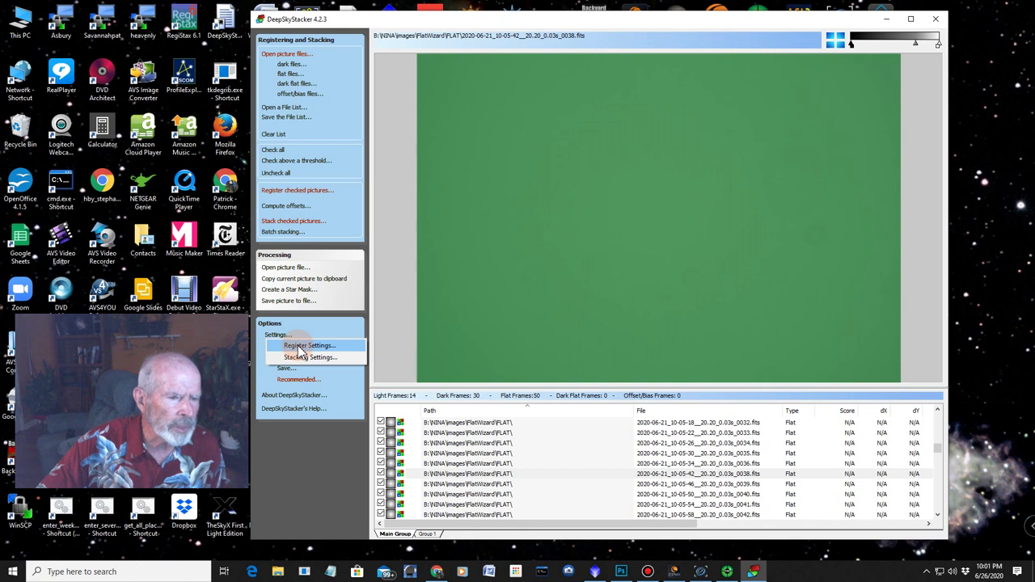
pyautogui.click(299, 346)
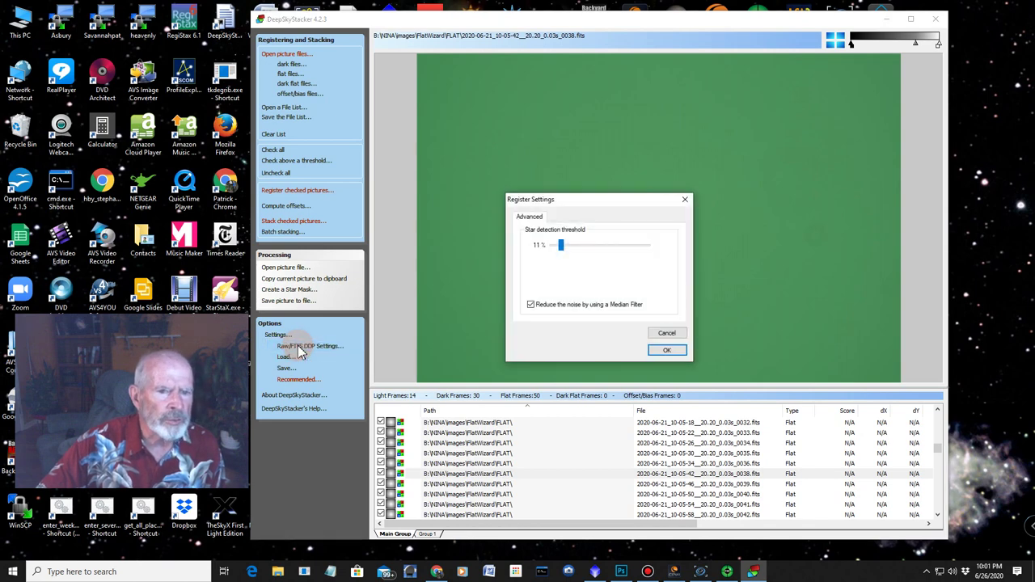
pyautogui.click(665, 352)
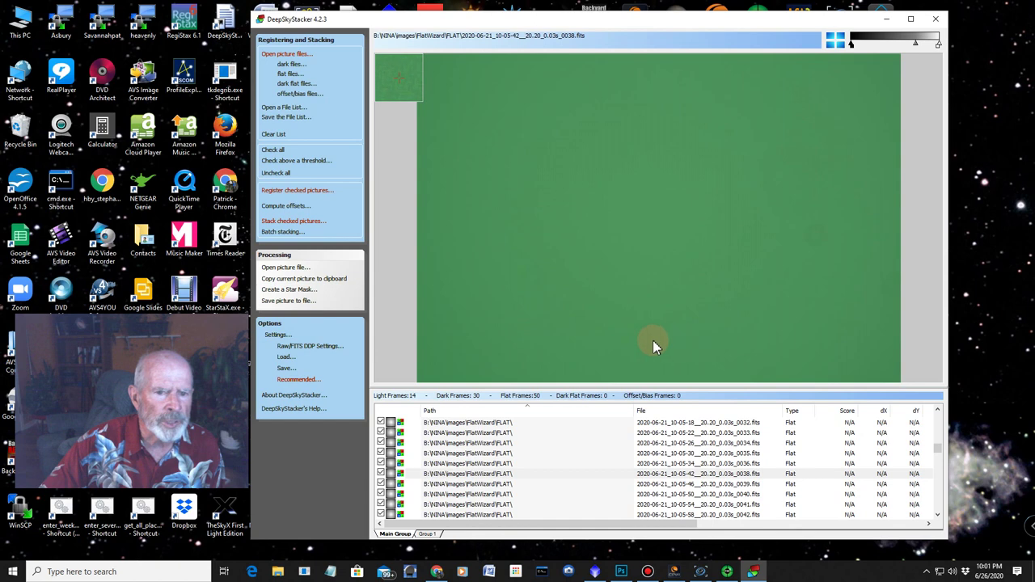
# Turn off Enable 2x Drizzle in the stacking parameters and confirm.
pyautogui.click(278, 336)
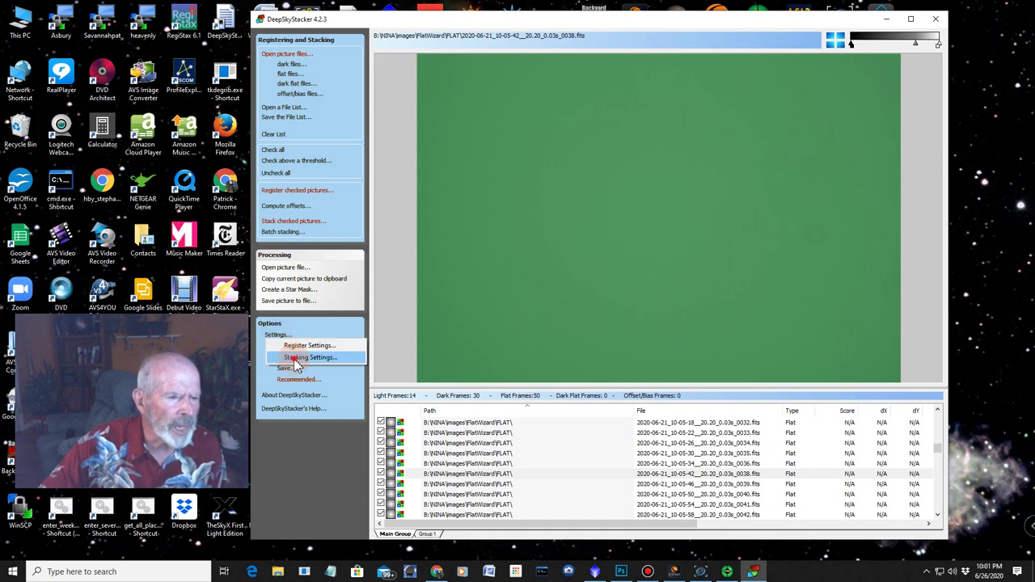
pyautogui.click(293, 359)
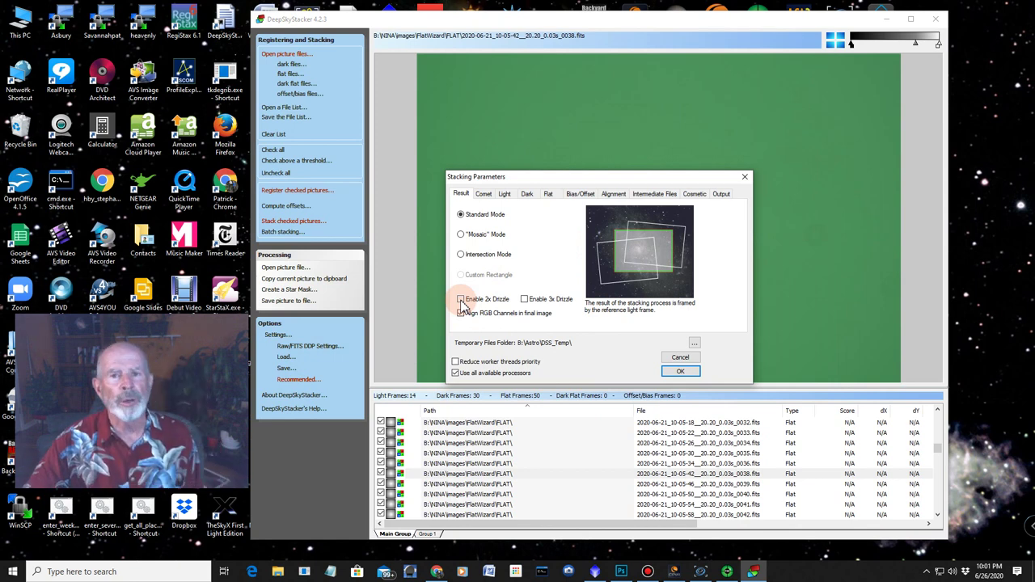
pyautogui.click(476, 301)
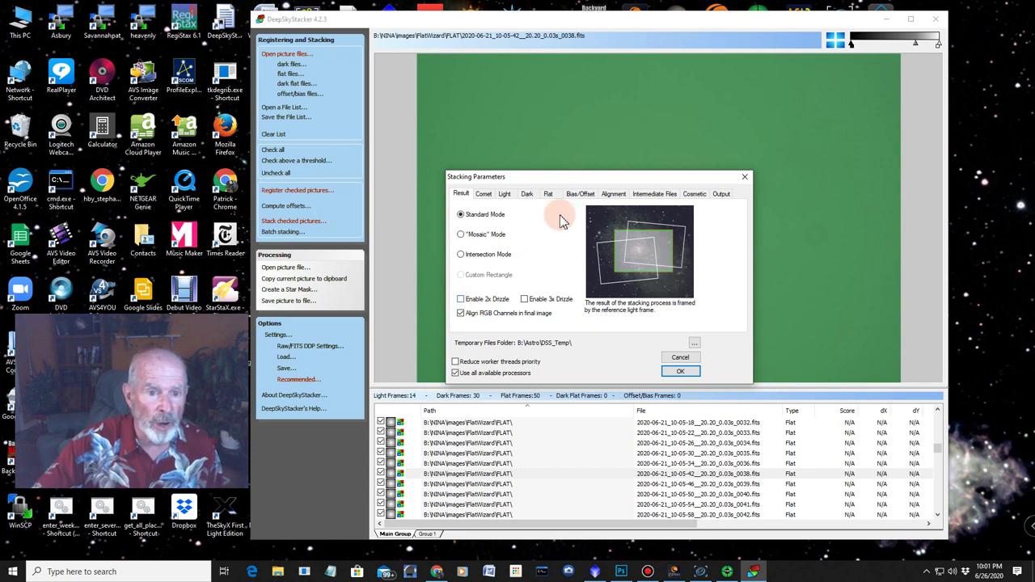
pyautogui.click(681, 374)
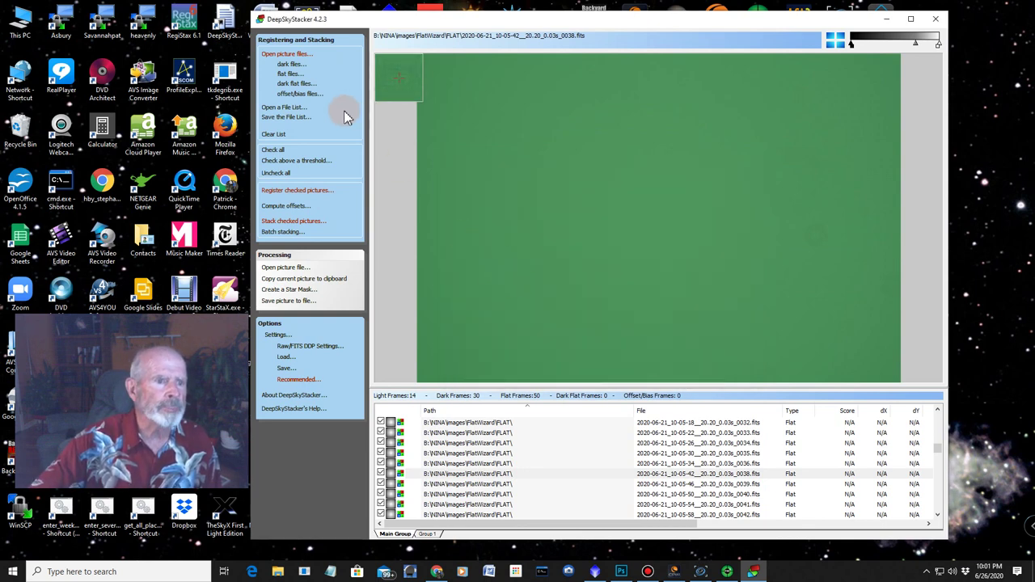
# Register the checked frames, confirming 164 stars at the 11% threshold, and start stacking.
pyautogui.click(289, 198)
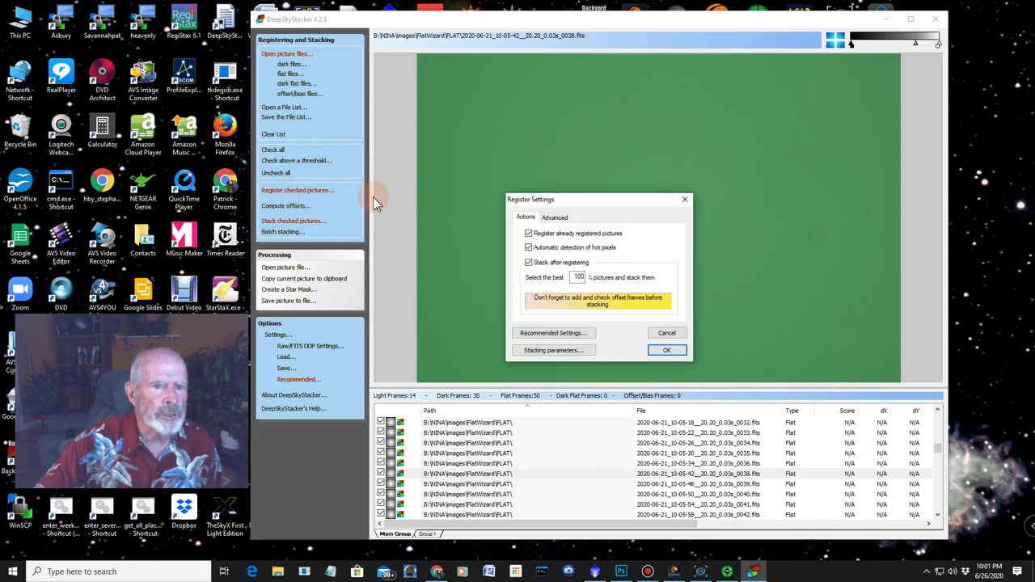
pyautogui.click(555, 217)
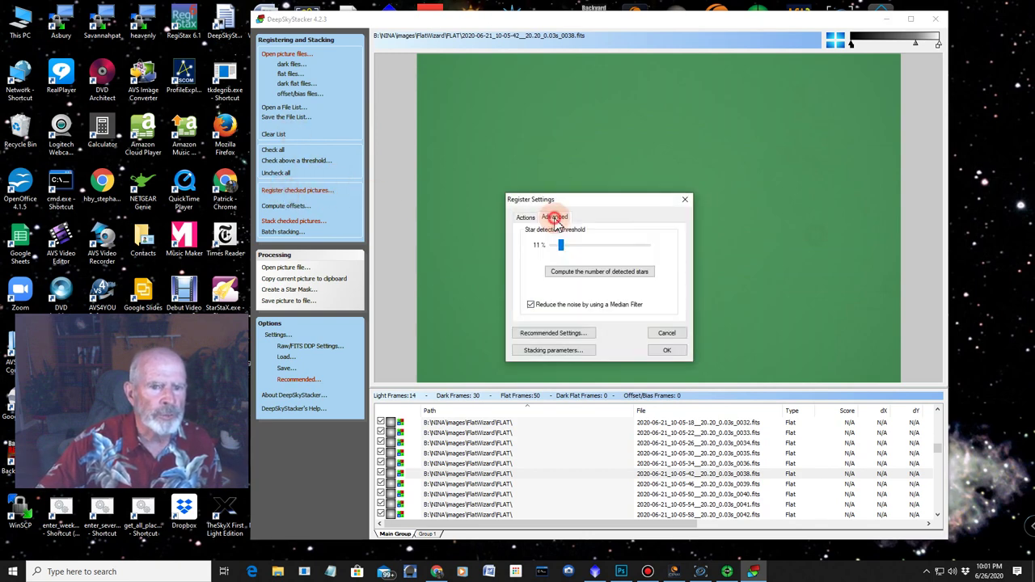
pyautogui.click(583, 272)
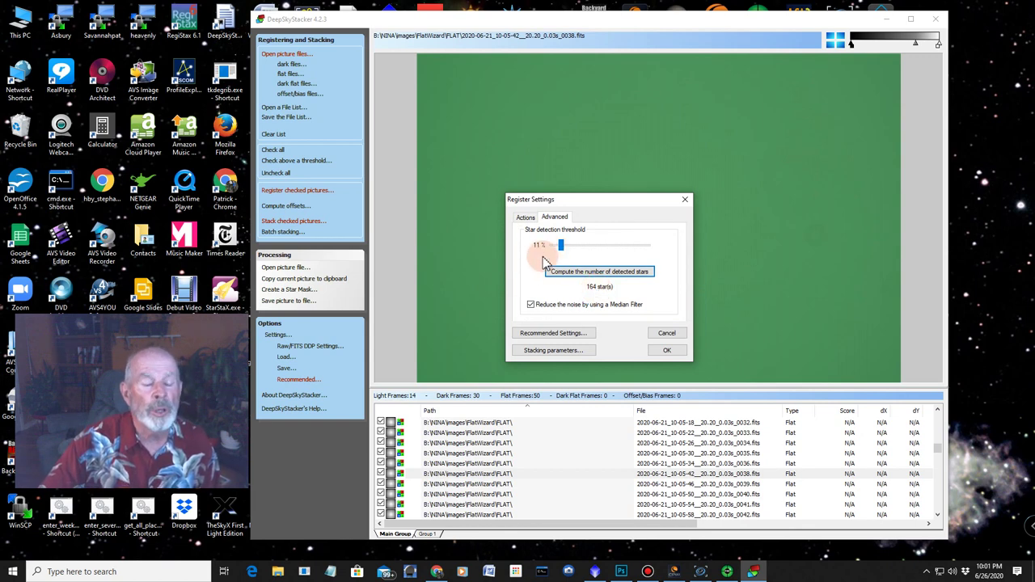
pyautogui.click(668, 353)
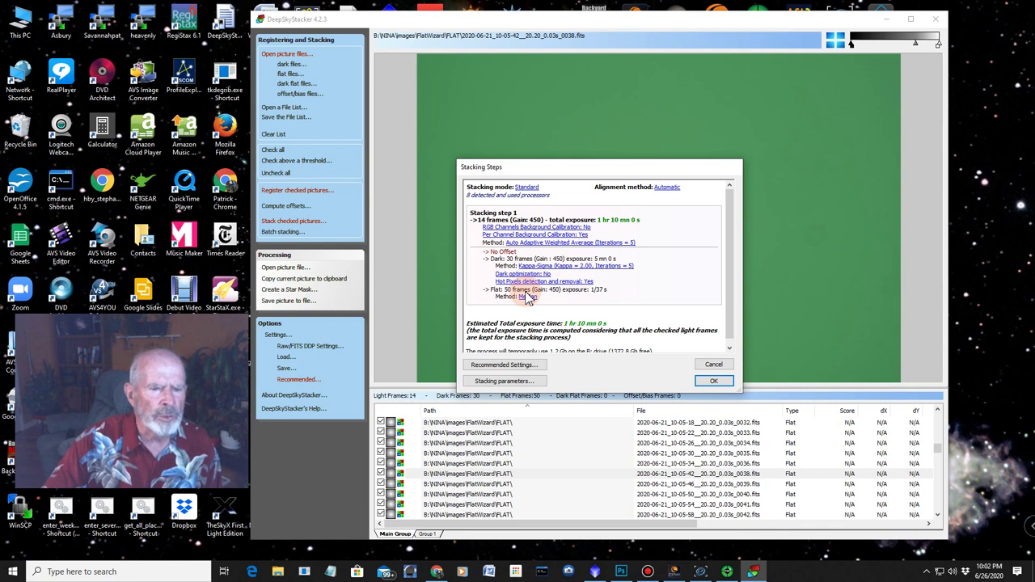
pyautogui.click(712, 381)
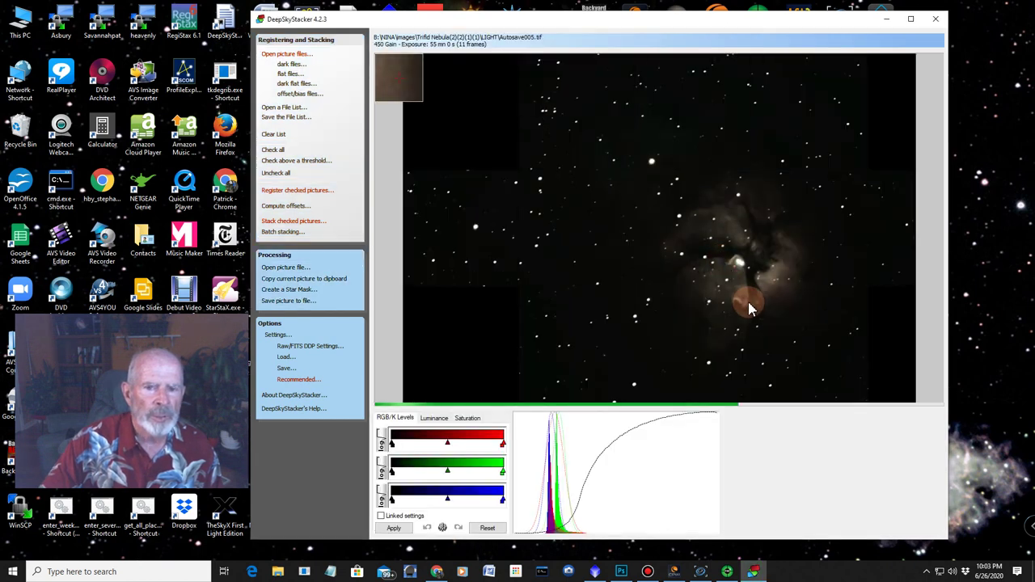
# Raise the linked RGB midtones on the stack, apply the levels, then switch to PixInsight.
pyautogui.click(381, 516)
pyautogui.moveTo(447, 503); pyautogui.dragTo(455, 505)
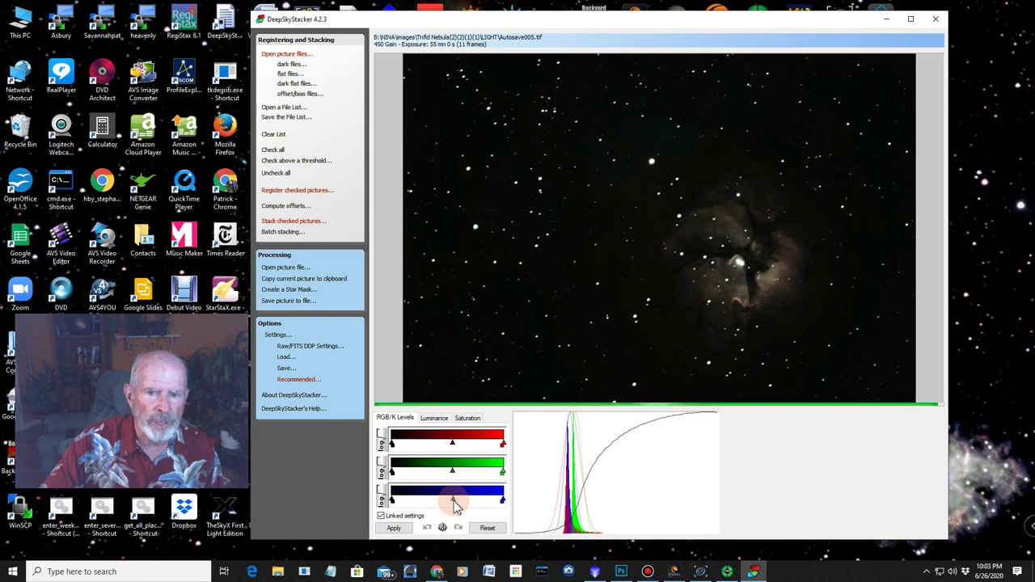
pyautogui.click(399, 530)
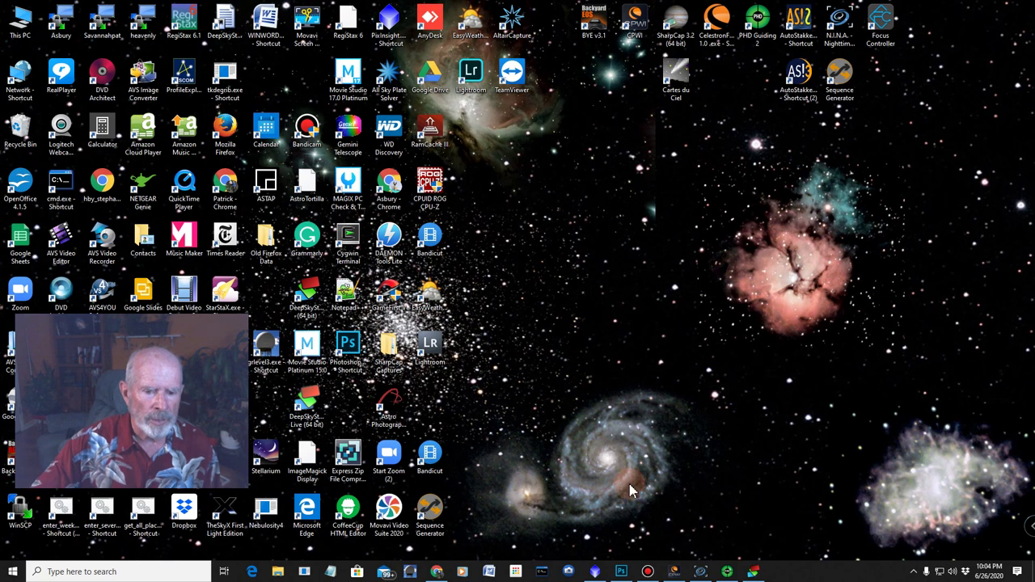
pyautogui.click(596, 572)
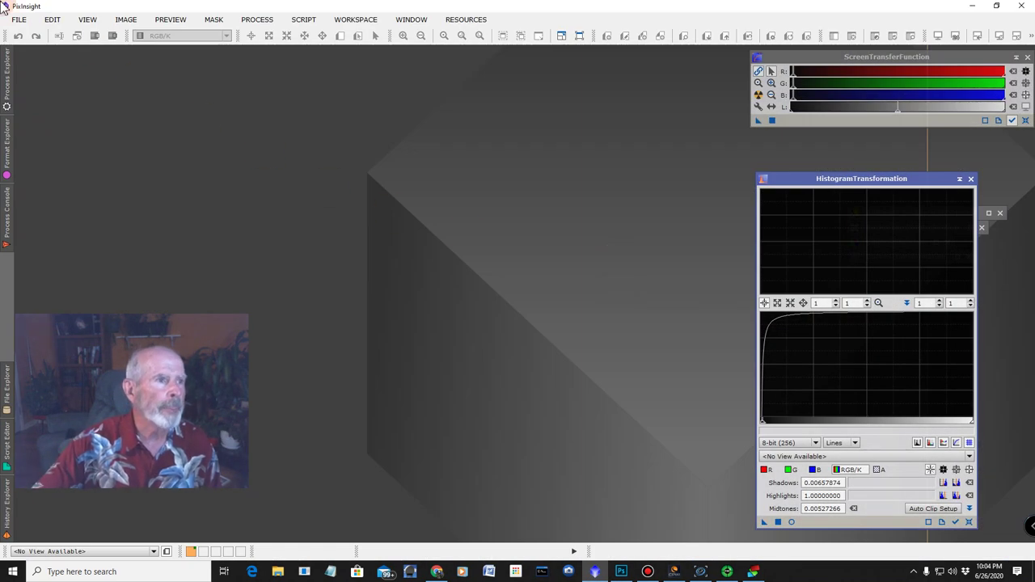
# Open Autosave005.tif from the Trifid Nebula LIGHT folder via File > Open.
pyautogui.click(17, 24)
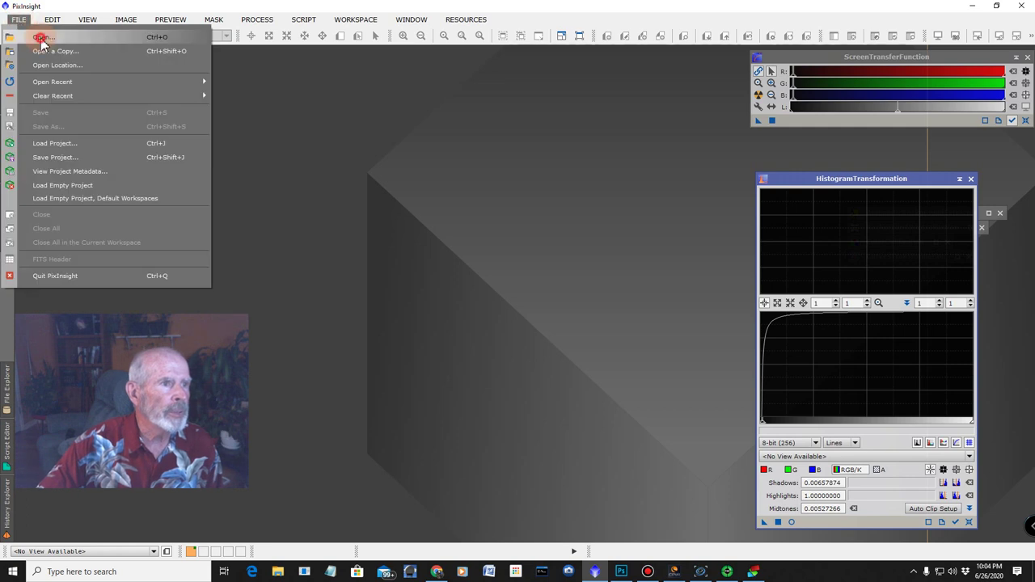
pyautogui.click(37, 37)
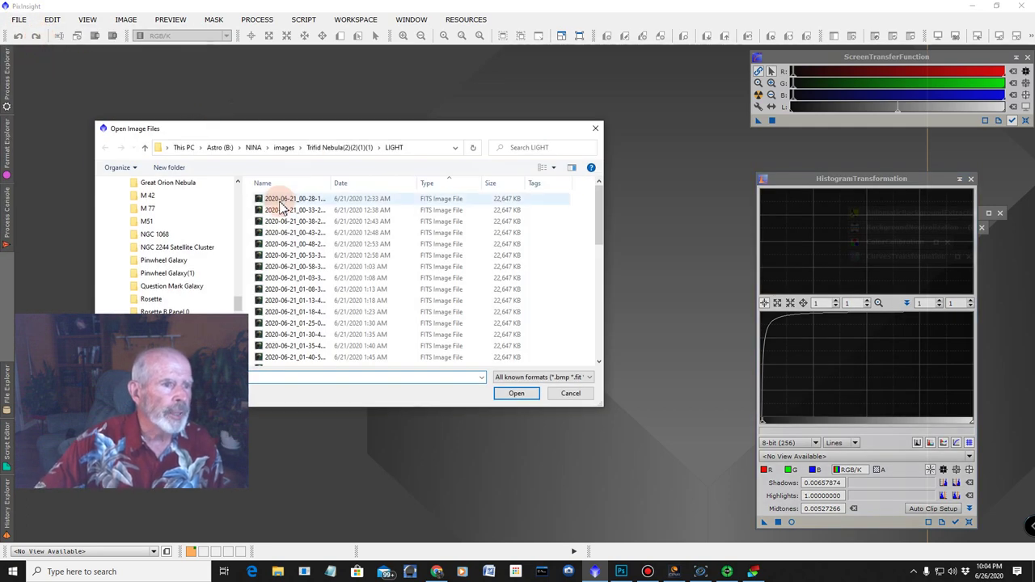
pyautogui.moveTo(316, 133); pyautogui.dragTo(419, 101)
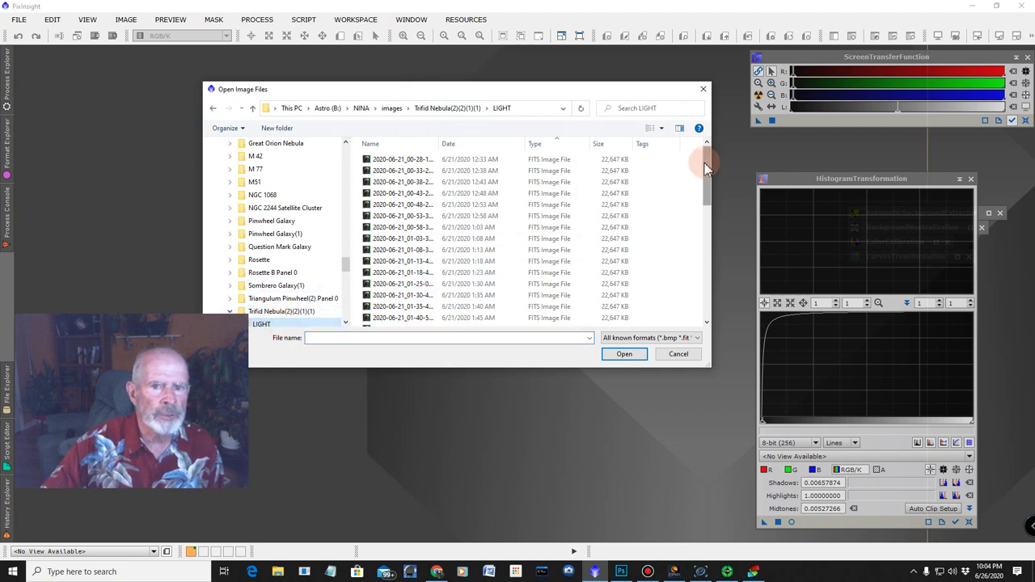
pyautogui.moveTo(705, 162); pyautogui.dragTo(716, 310)
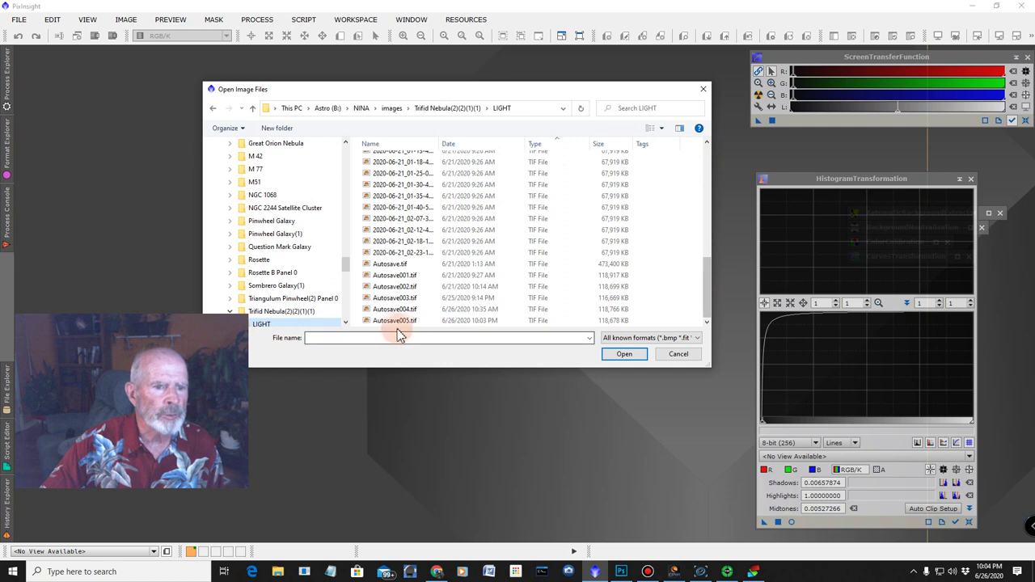
pyautogui.doubleClick(385, 321)
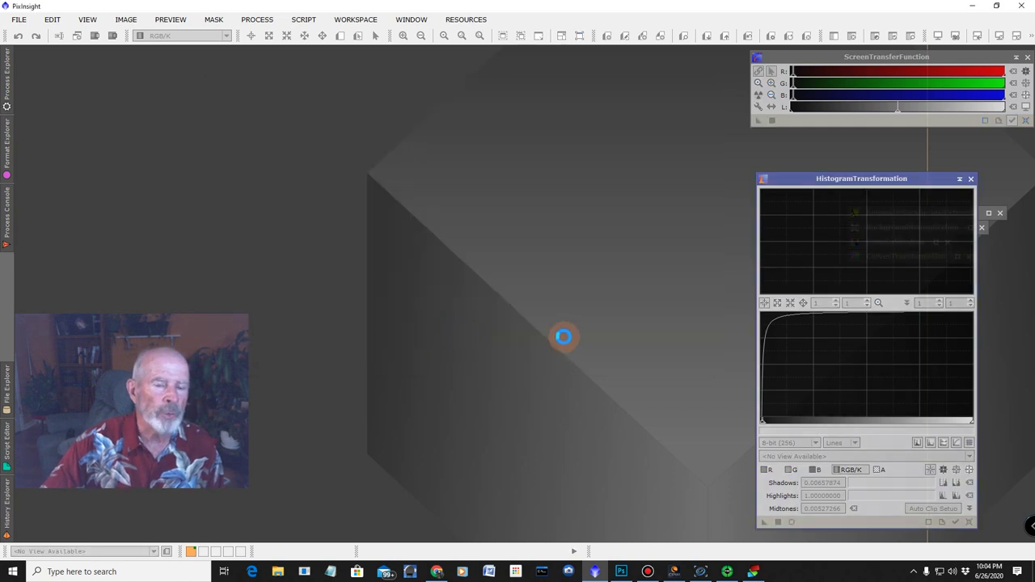
# Auto Stretch Autosave005 in ScreenTransferFunction to reveal the green-cast nebula.
pyautogui.click(758, 96)
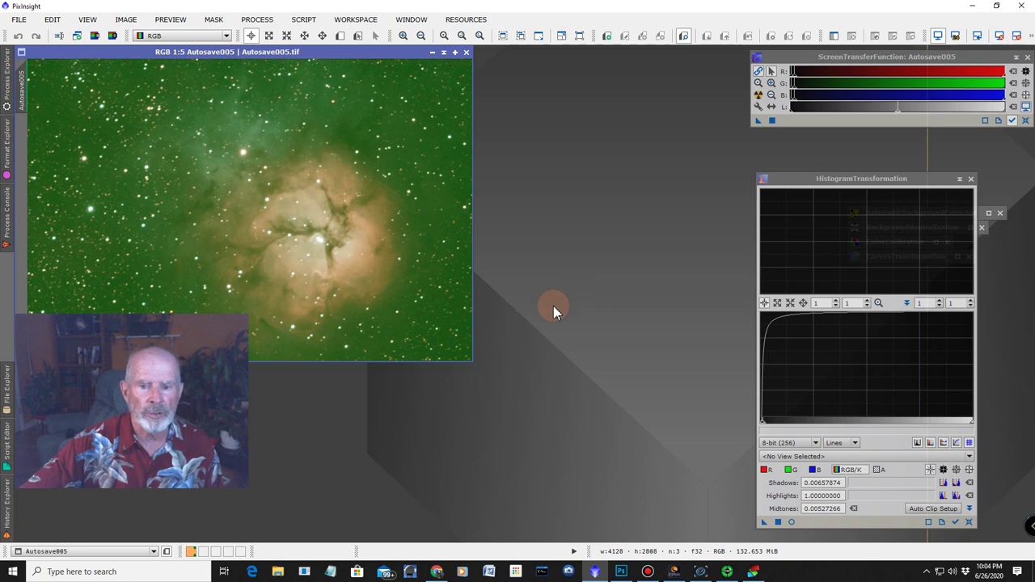
# Set the AutomaticBackgroundExtractor background correction mode to Subtraction.
pyautogui.click(960, 179)
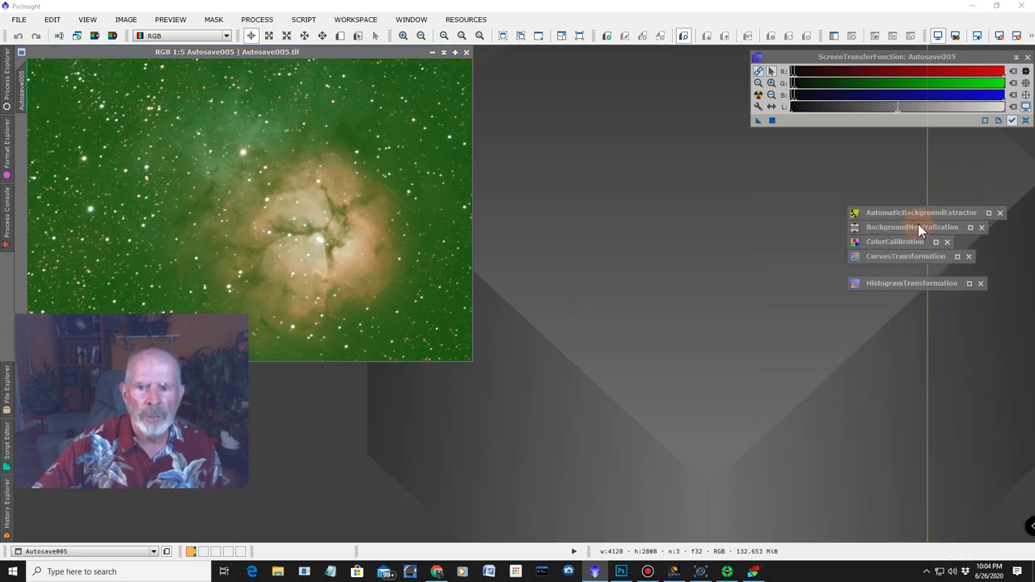
pyautogui.doubleClick(889, 214)
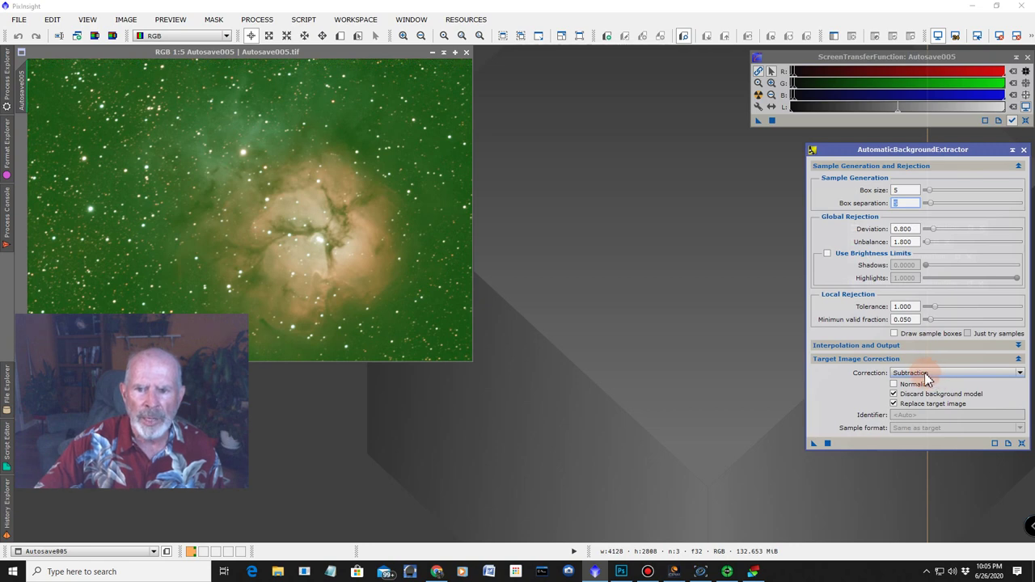
pyautogui.click(926, 375)
pyautogui.click(901, 381)
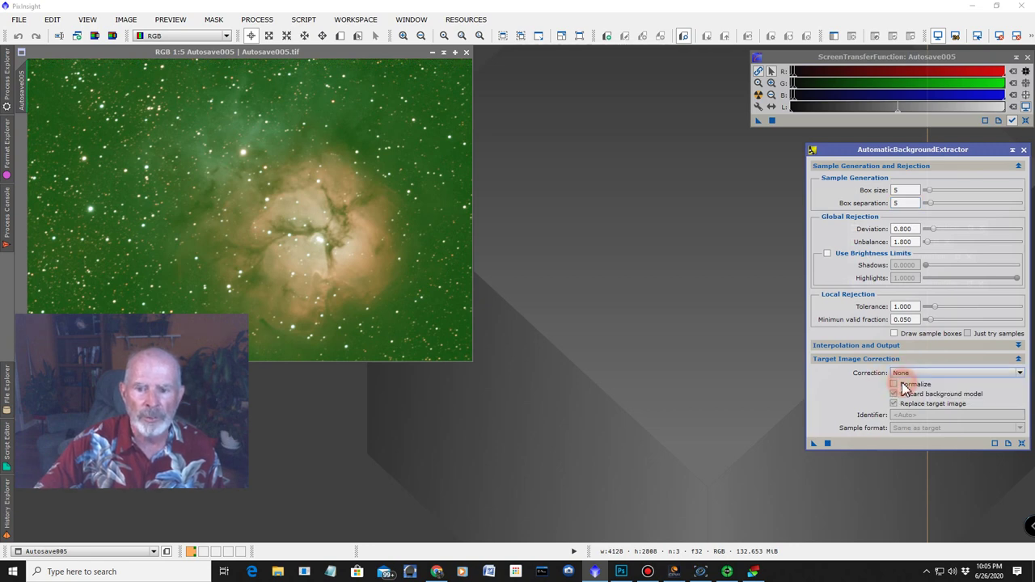
pyautogui.click(908, 373)
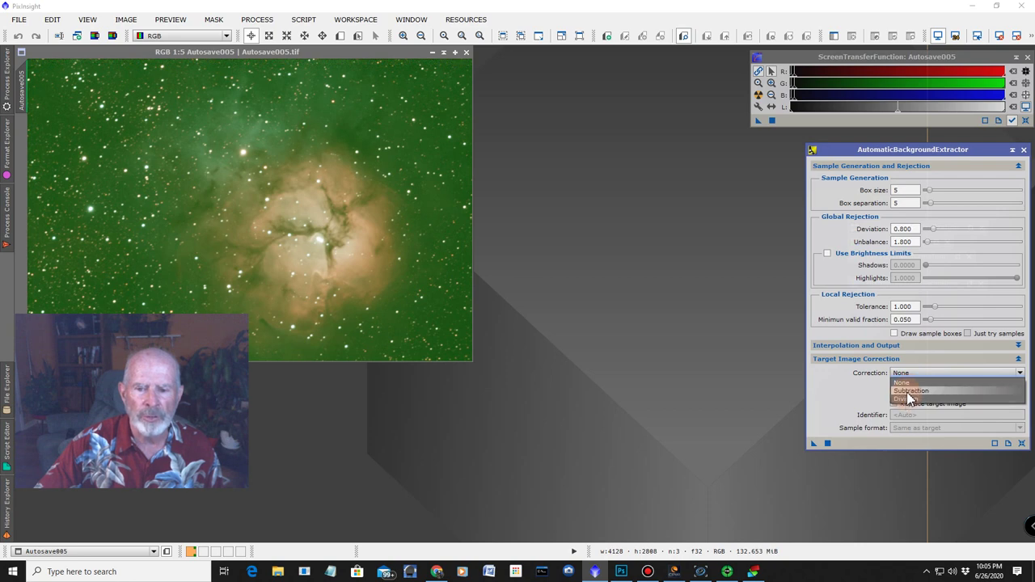
pyautogui.click(907, 392)
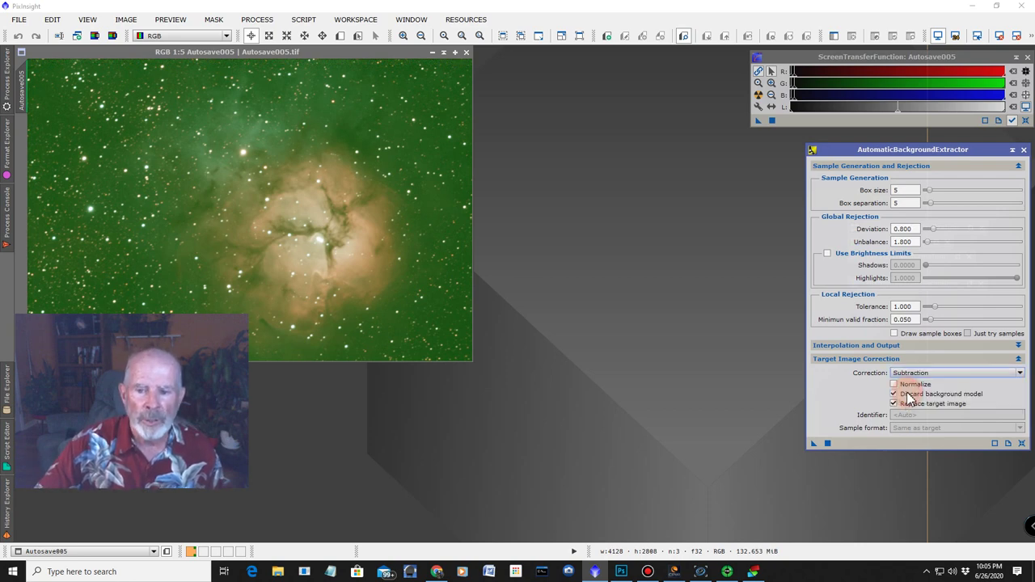
pyautogui.click(967, 394)
pyautogui.click(900, 401)
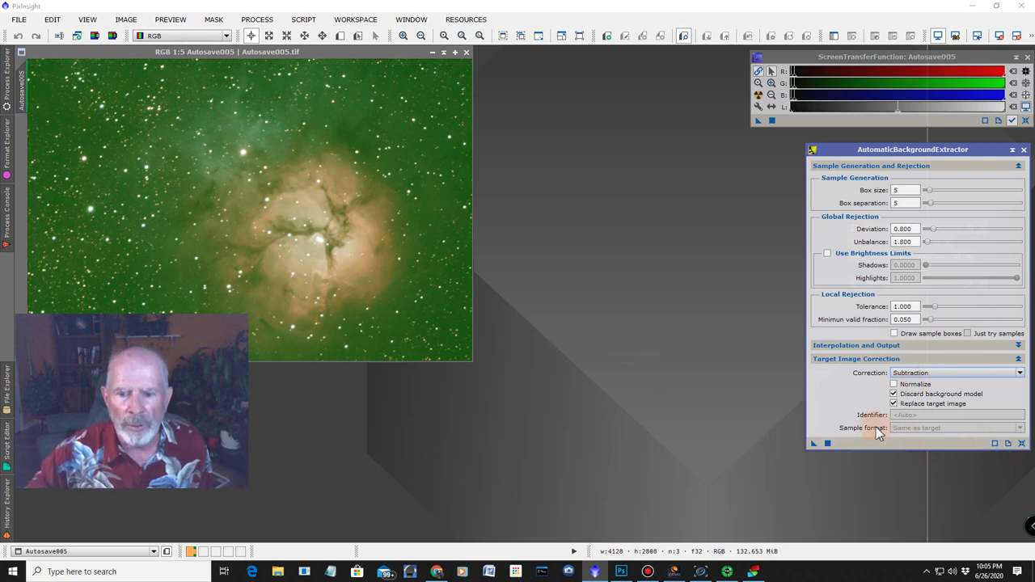
# Run background extraction on Autosave005 and auto-stretch the corrected image's display.
pyautogui.click(828, 445)
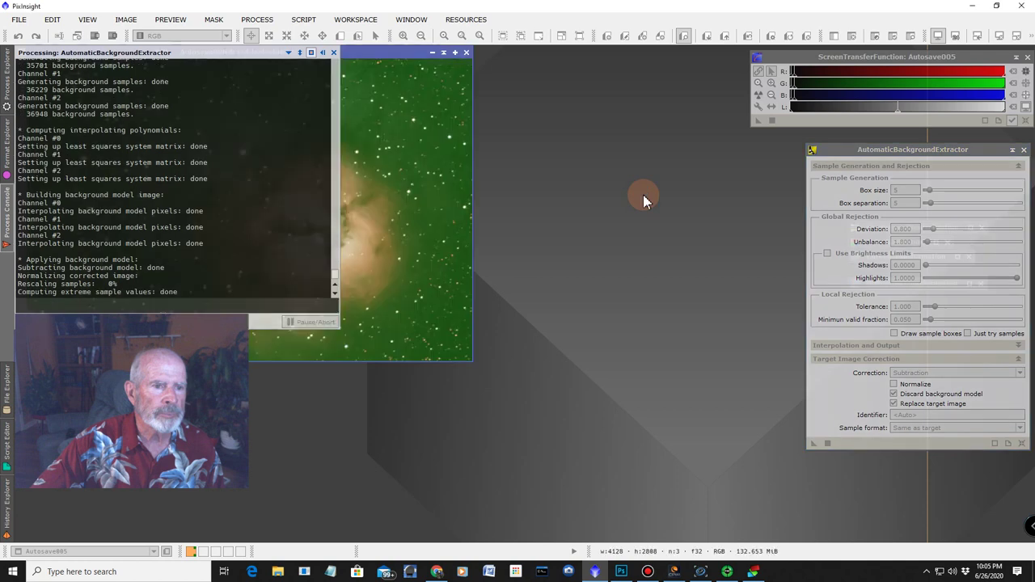
pyautogui.moveTo(332, 55); pyautogui.dragTo(555, 69)
pyautogui.click(759, 96)
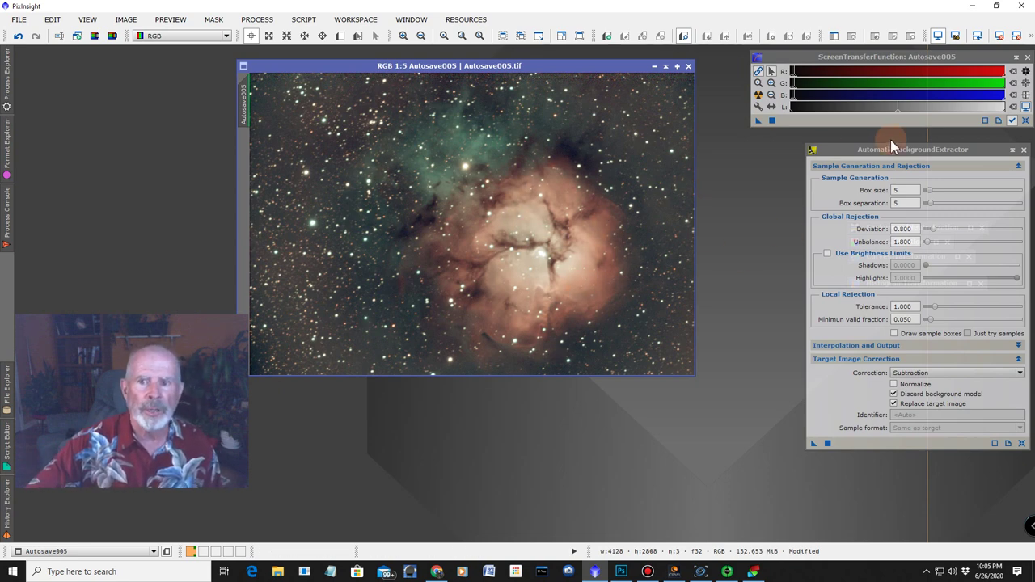
# Iconize AutomaticBackgroundExtractor and open the BackgroundNeutralization process.
pyautogui.click(1014, 151)
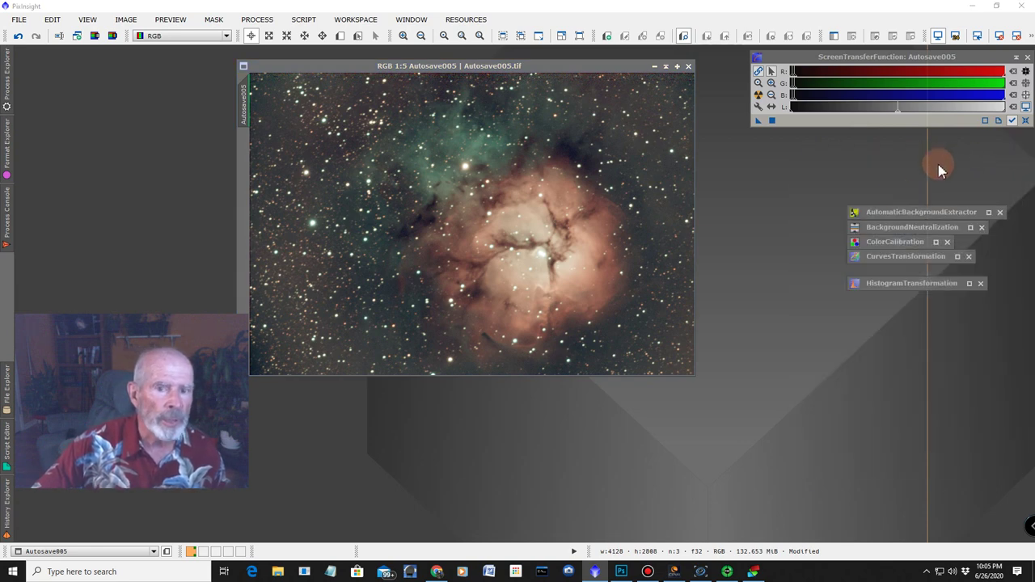
pyautogui.click(888, 230)
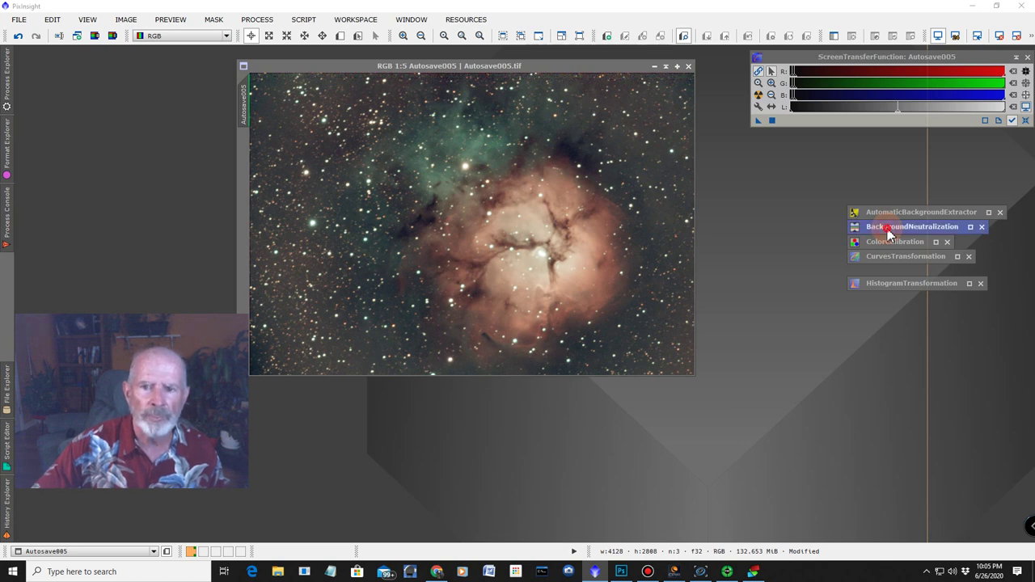
pyautogui.doubleClick(889, 230)
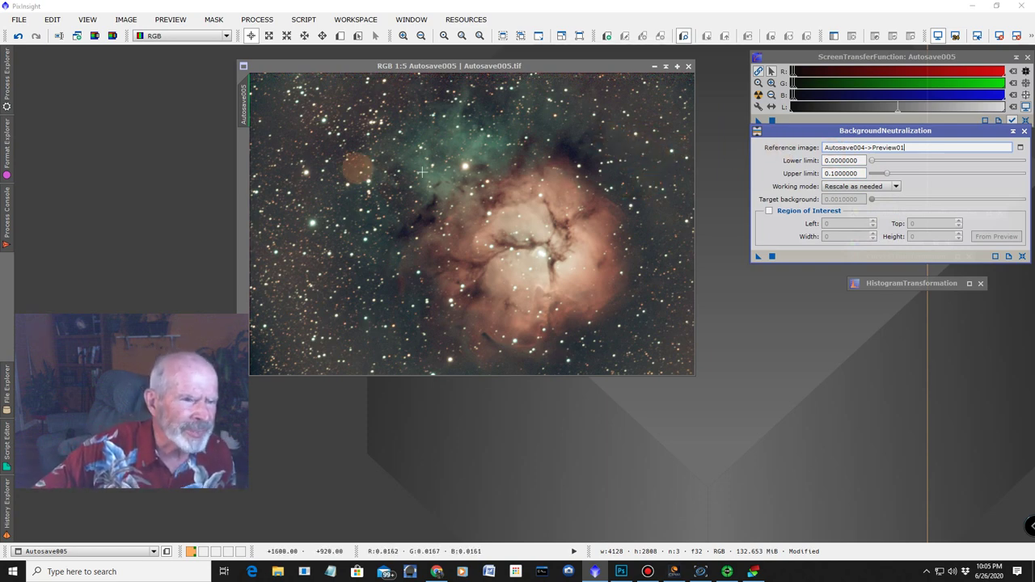
# Zoom Autosave005 to 1:2 on the dark starry sky upper-left of the nebula.
pyautogui.click(326, 152)
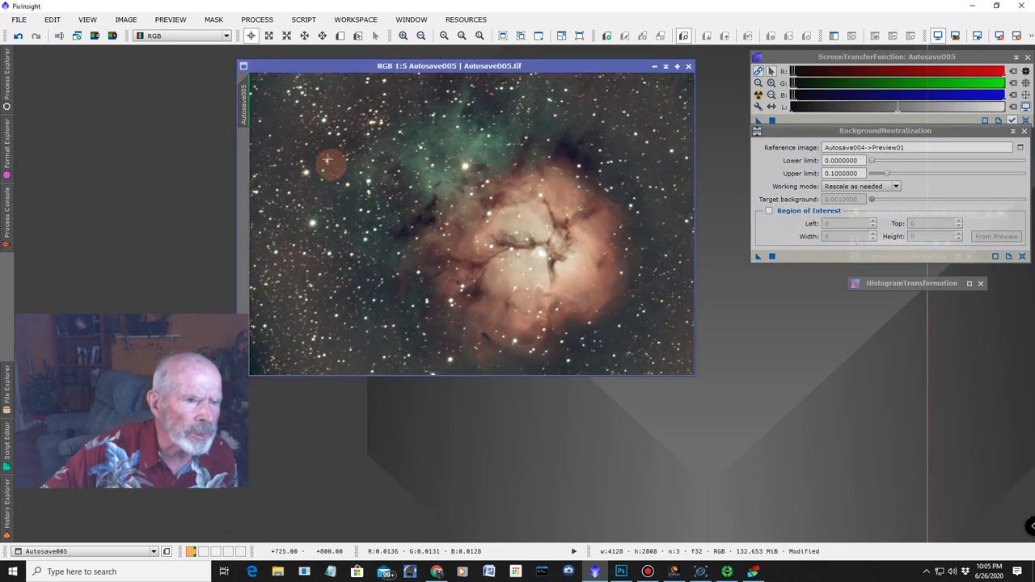
pyautogui.scroll(2, 327, 160)
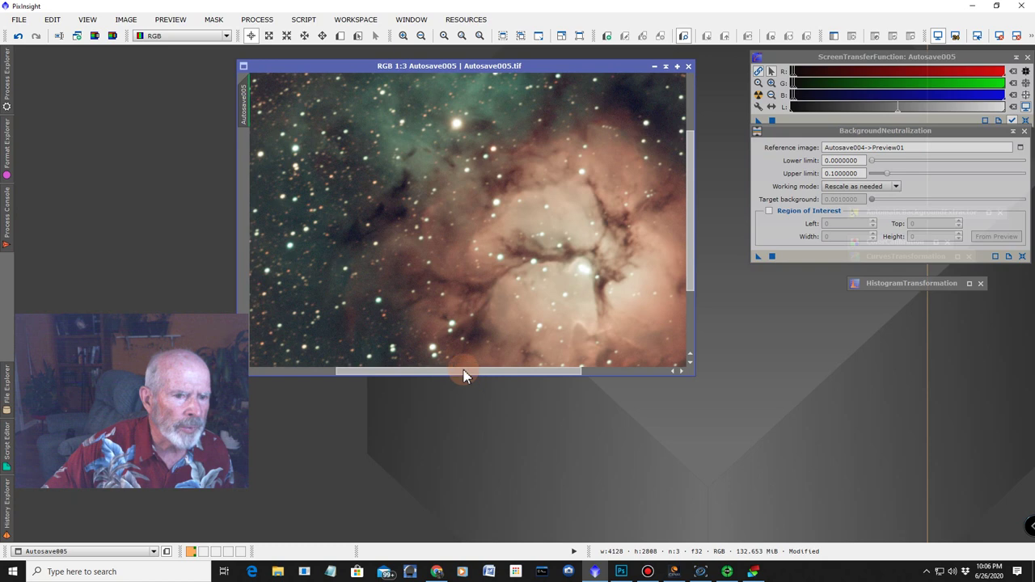
pyautogui.moveTo(465, 374); pyautogui.dragTo(378, 373)
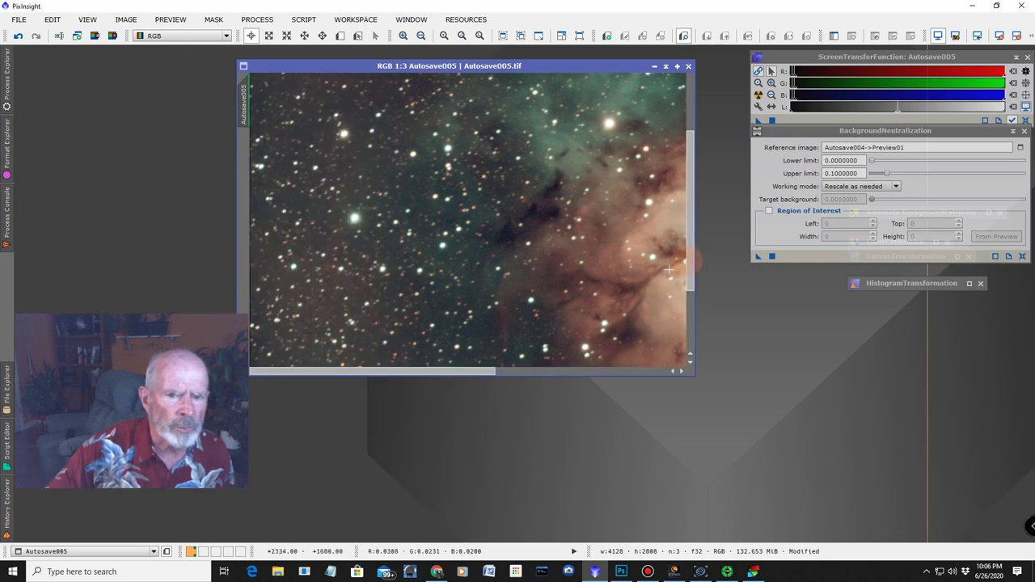
pyautogui.moveTo(694, 275); pyautogui.dragTo(689, 222)
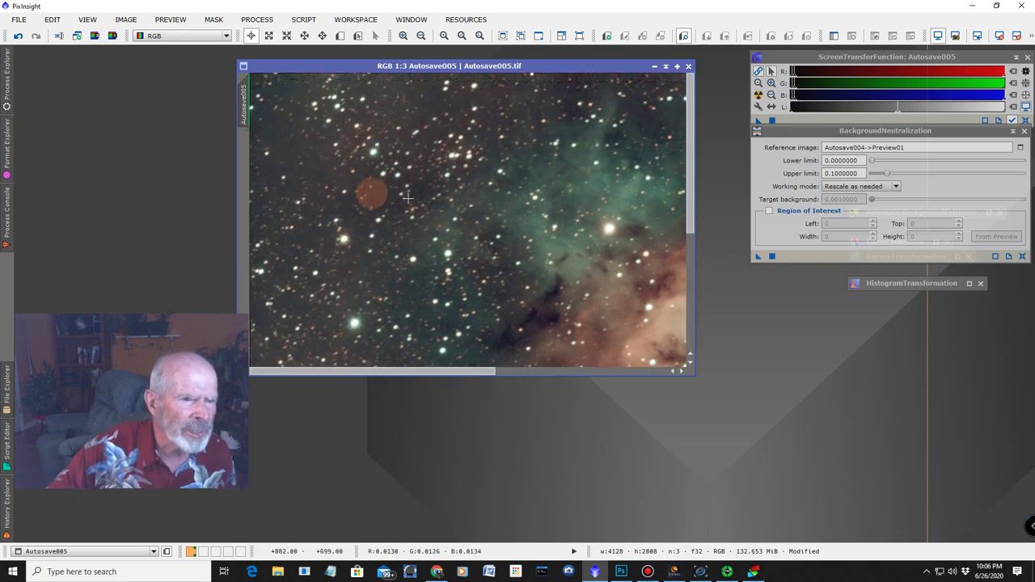
pyautogui.scroll(1, 372, 194)
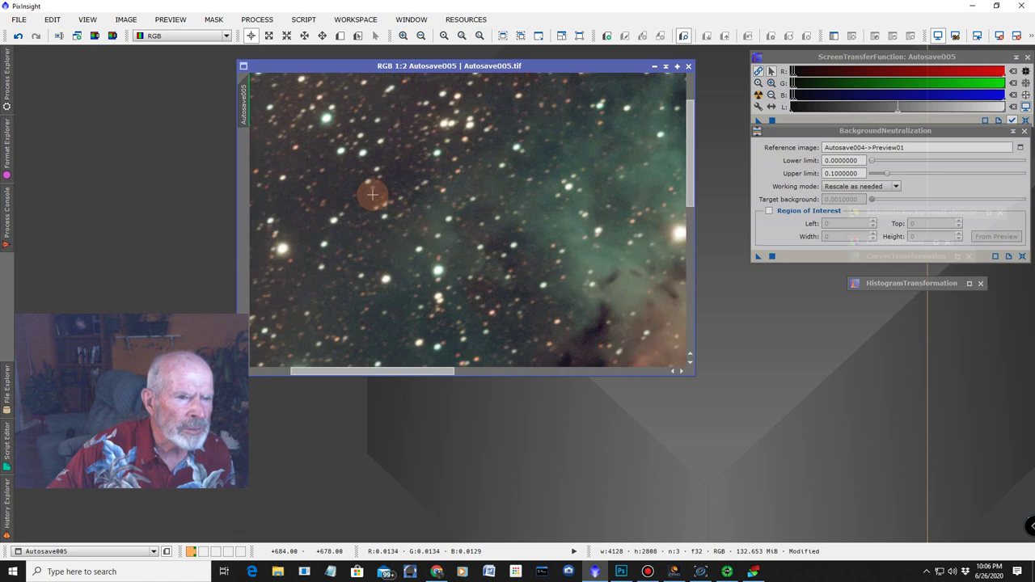
pyautogui.click(341, 35)
# Draw a tiny Preview01 on empty sky as the background sample.
pyautogui.moveTo(330, 178); pyautogui.dragTo(351, 197)
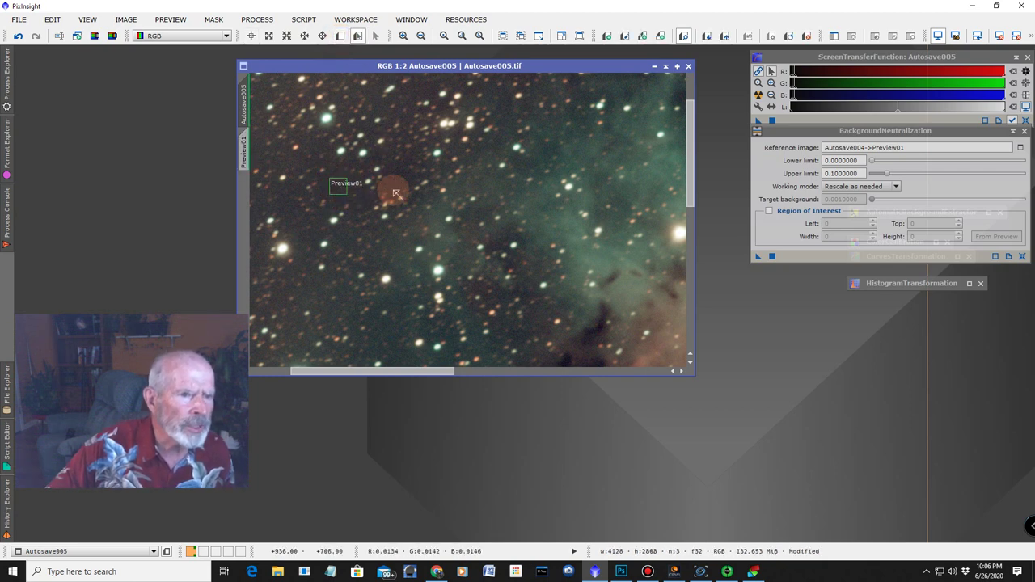
pyautogui.click(357, 36)
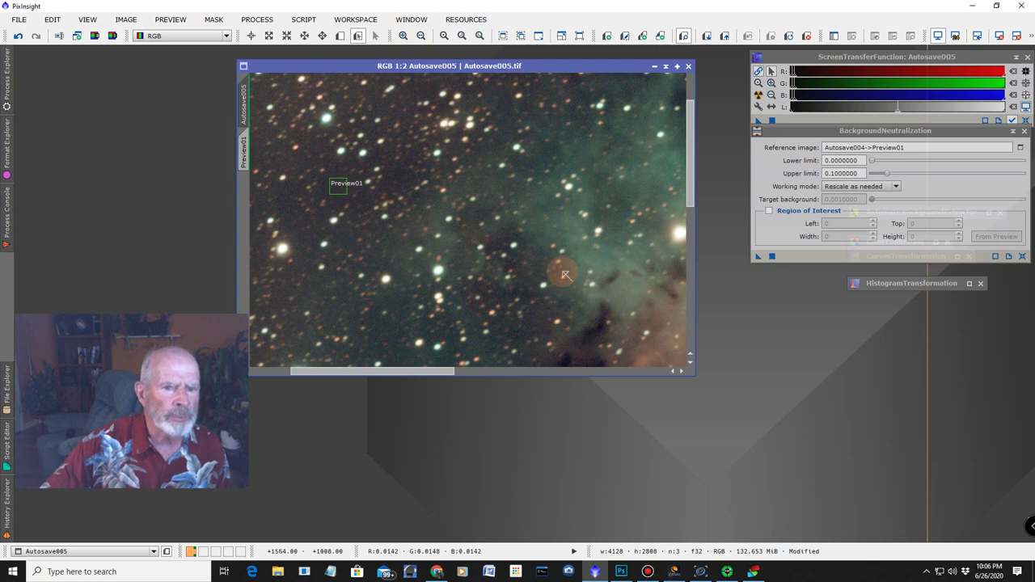
pyautogui.scroll(1, 566, 275)
# Zoom out to 1:5 and draw a large Preview02 enclosing the whole nebula.
pyautogui.scroll(-2, 566, 275)
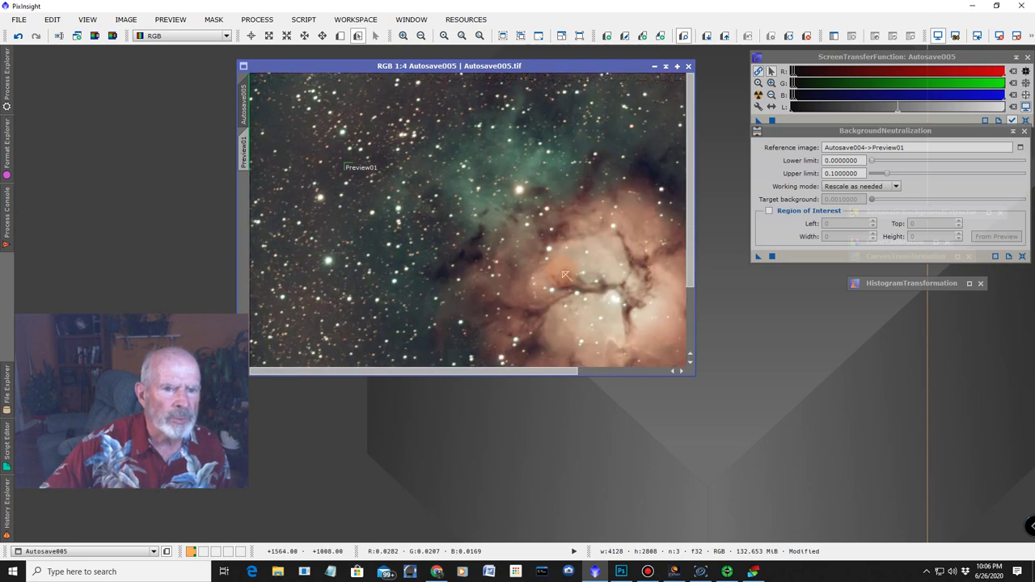
pyautogui.scroll(-1, 566, 275)
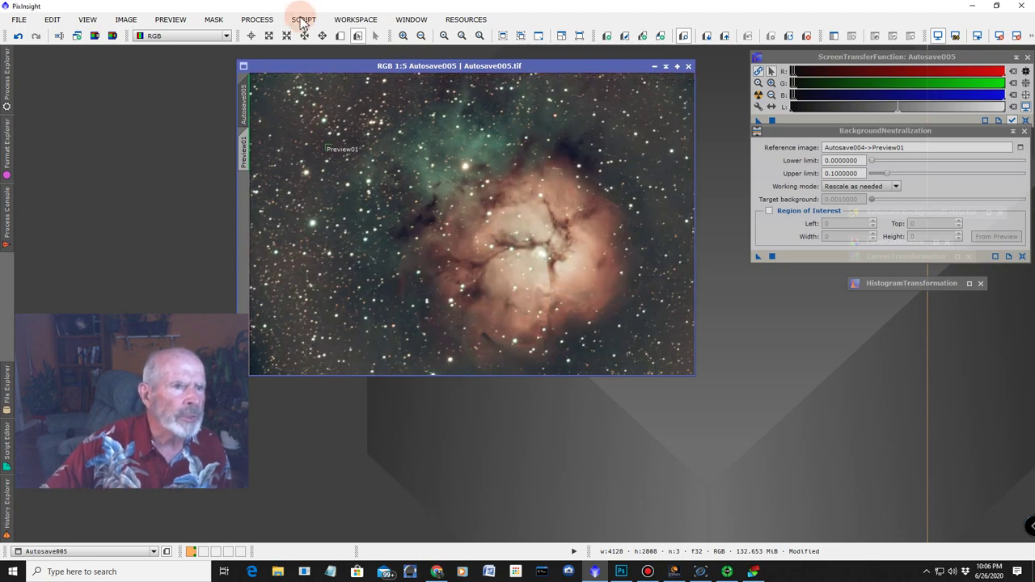
pyautogui.click(341, 37)
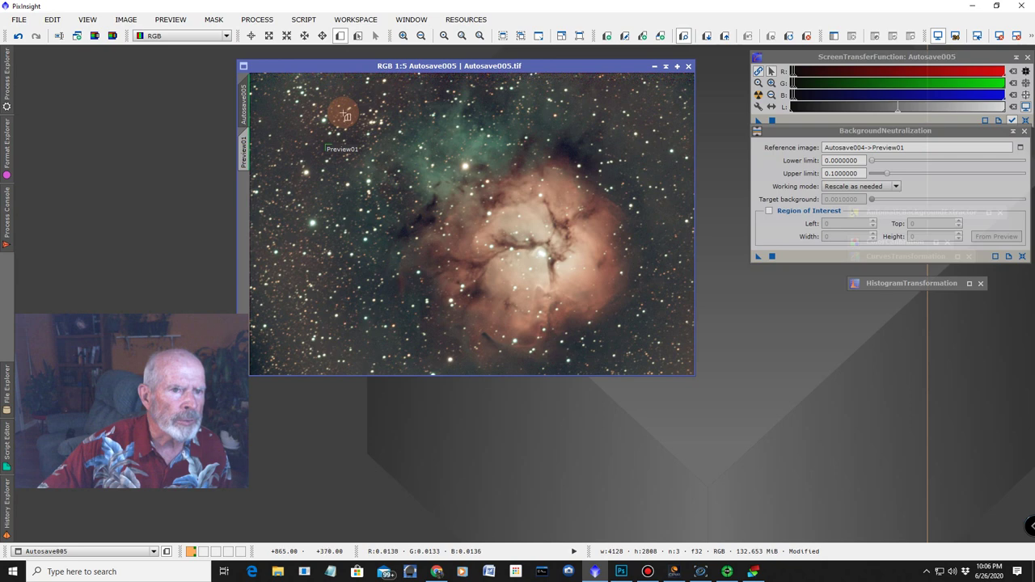
pyautogui.moveTo(343, 106); pyautogui.dragTo(664, 366)
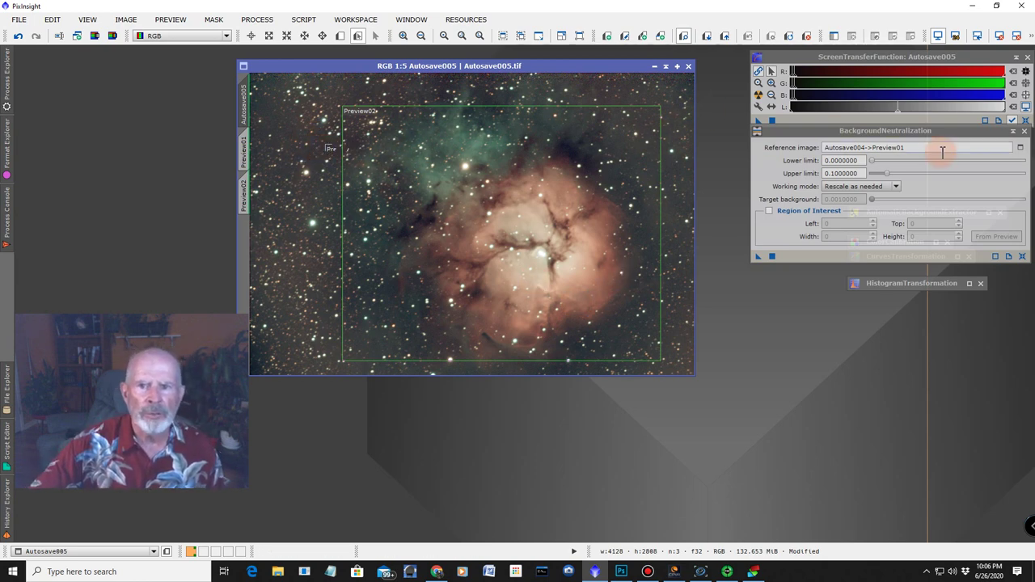
# Apply BackgroundNeutralization with Autosave005->Preview01 as reference image, then iconize it.
pyautogui.click(1020, 148)
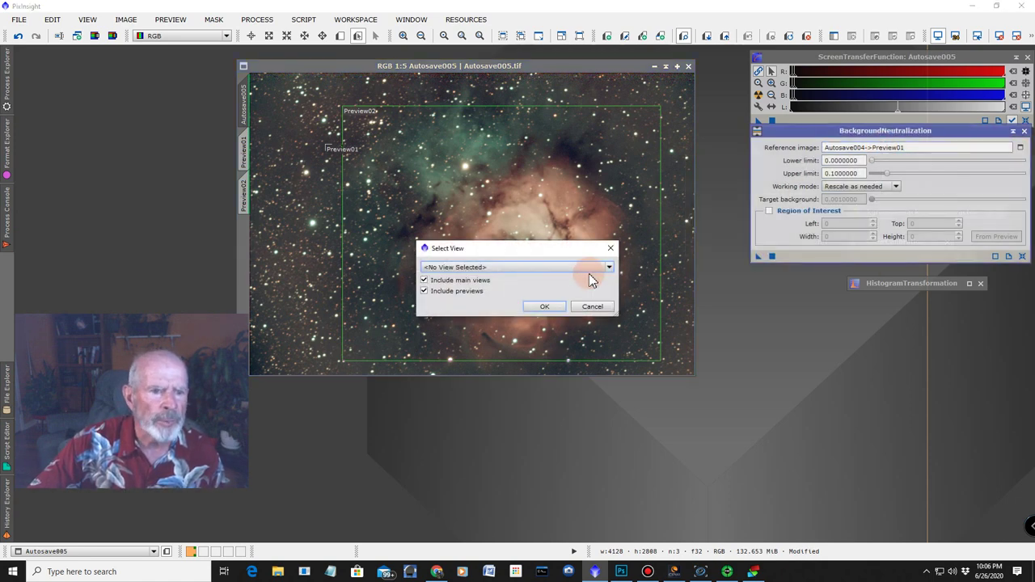
pyautogui.click(584, 268)
pyautogui.click(515, 295)
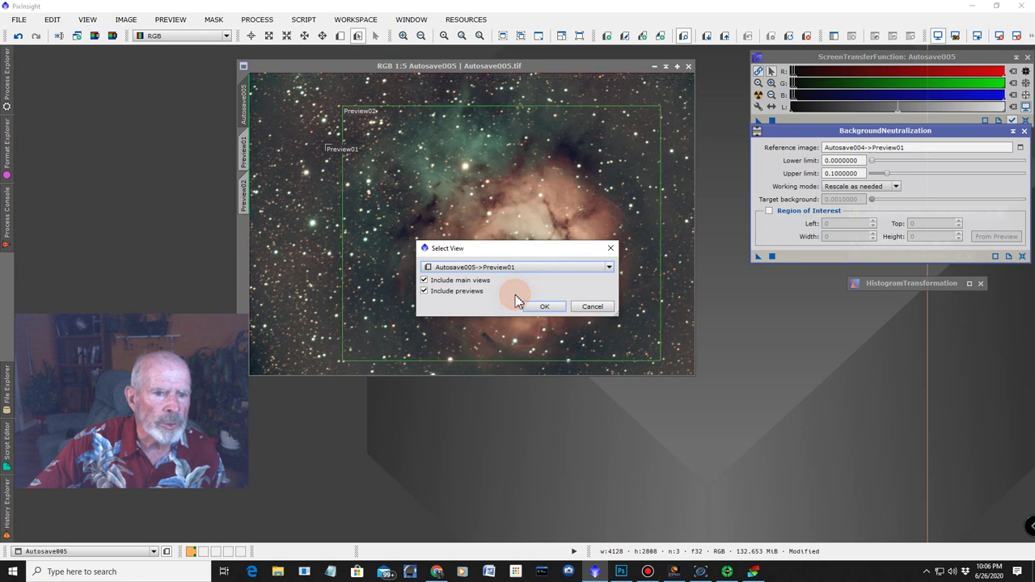
pyautogui.moveTo(526, 273)
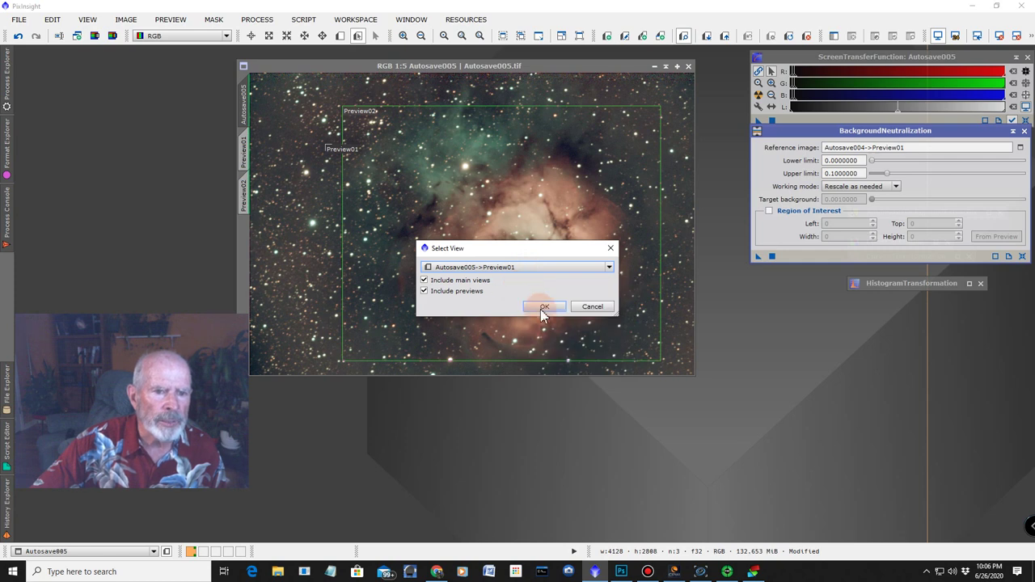
pyautogui.click(540, 309)
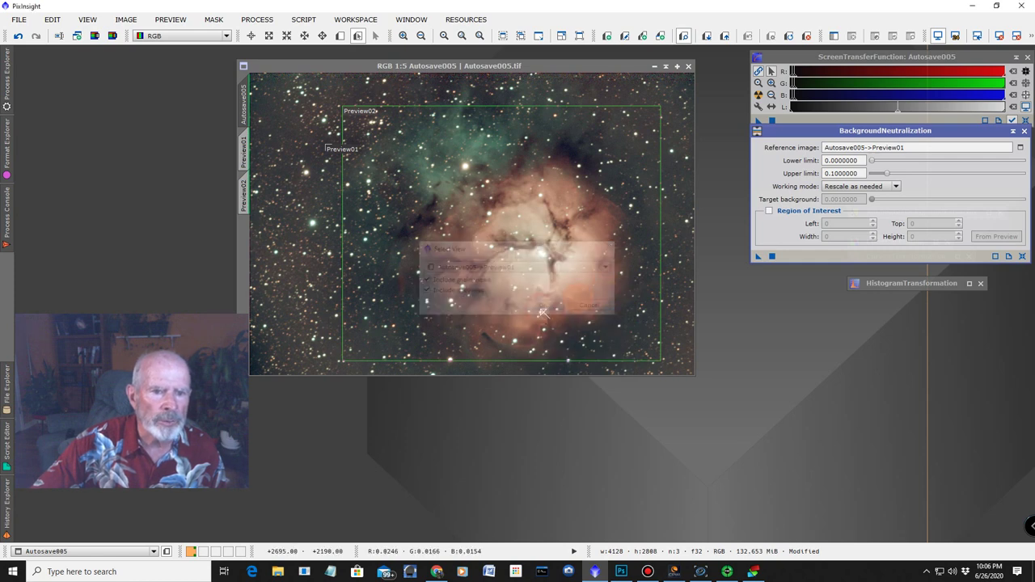
pyautogui.click(771, 258)
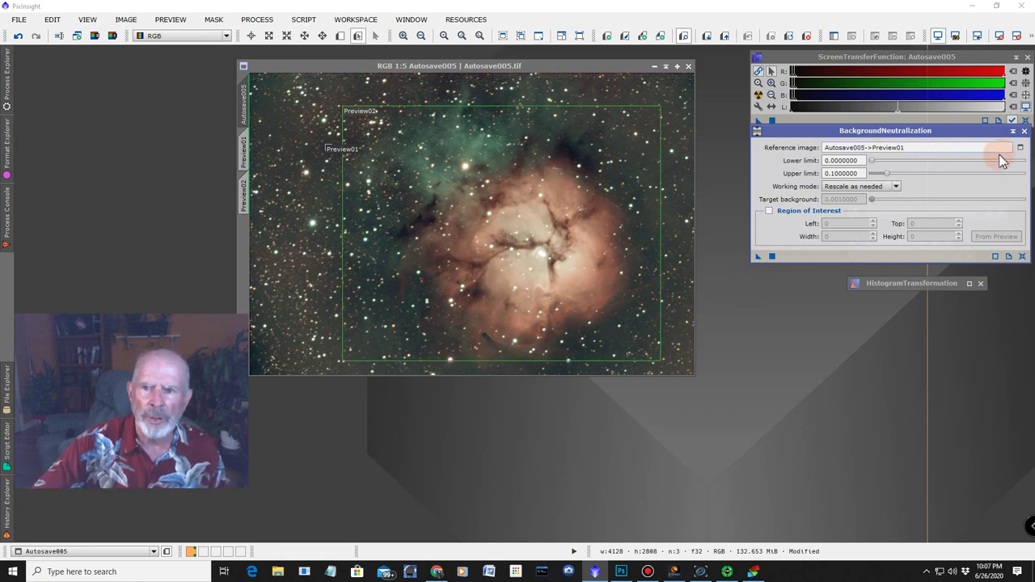
pyautogui.click(1012, 131)
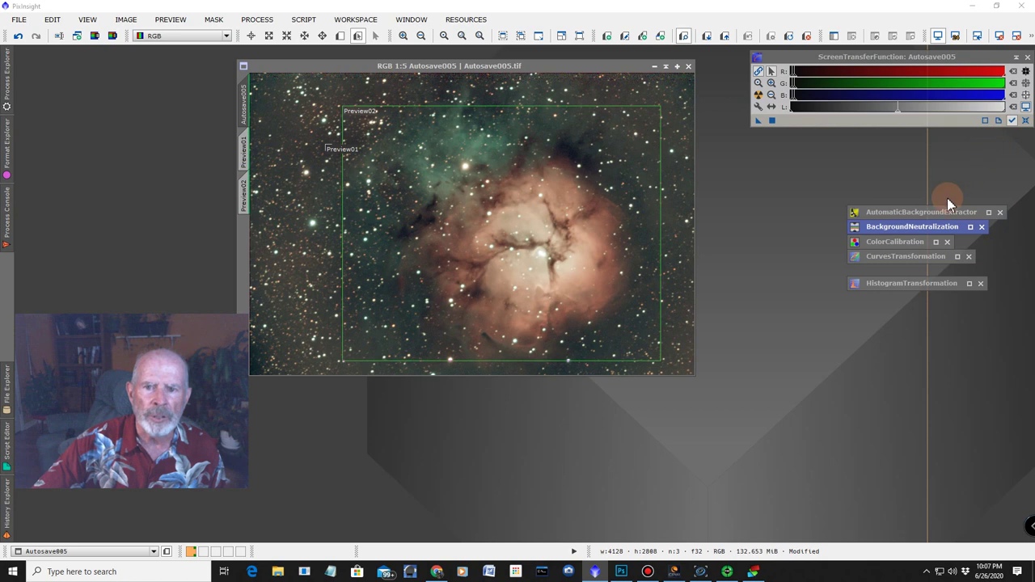
# In ColorCalibration, set the white reference to Autosave005->Preview02.
pyautogui.doubleClick(893, 244)
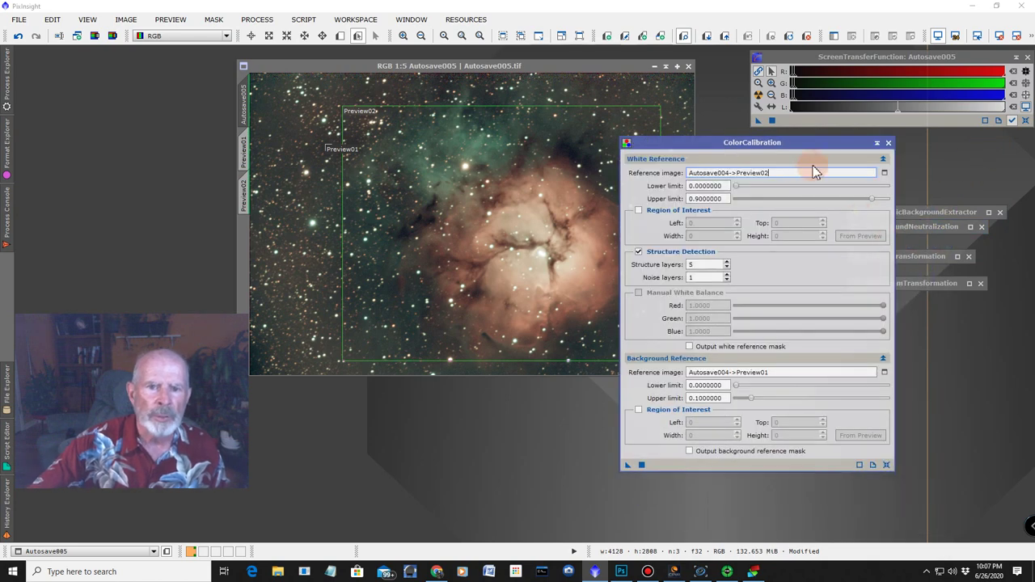
pyautogui.click(884, 173)
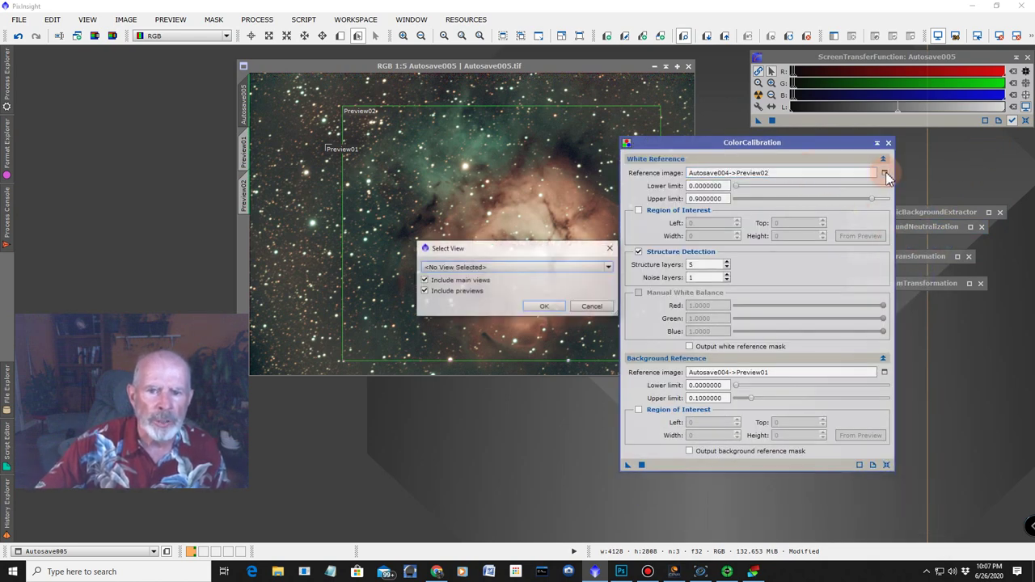
pyautogui.click(513, 267)
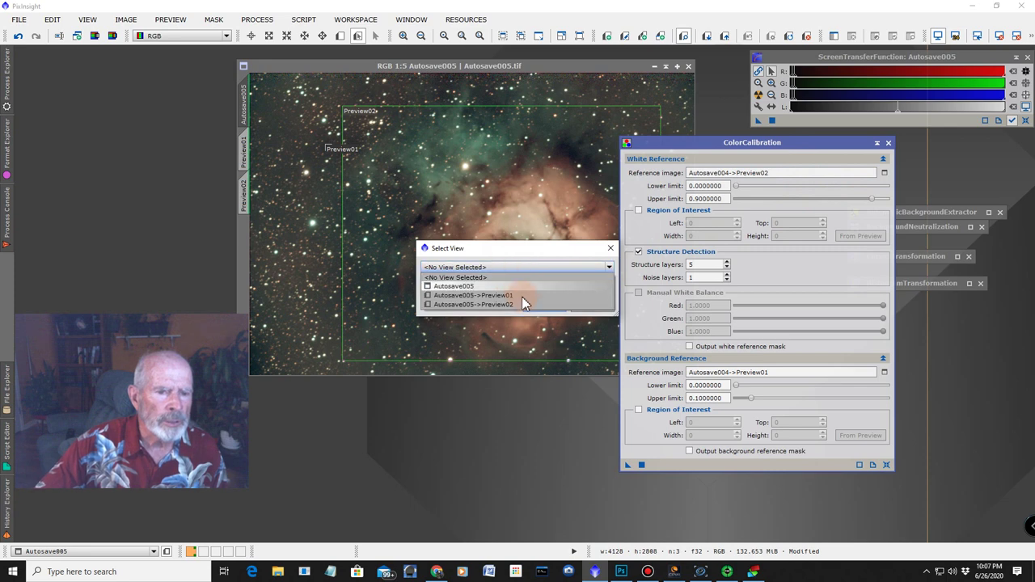
pyautogui.click(513, 304)
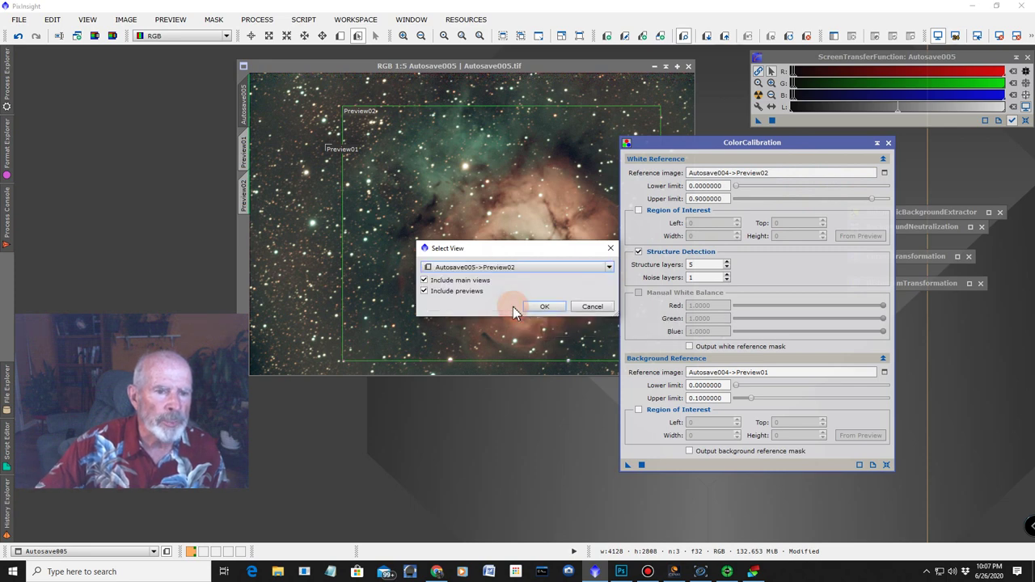
pyautogui.moveTo(531, 275)
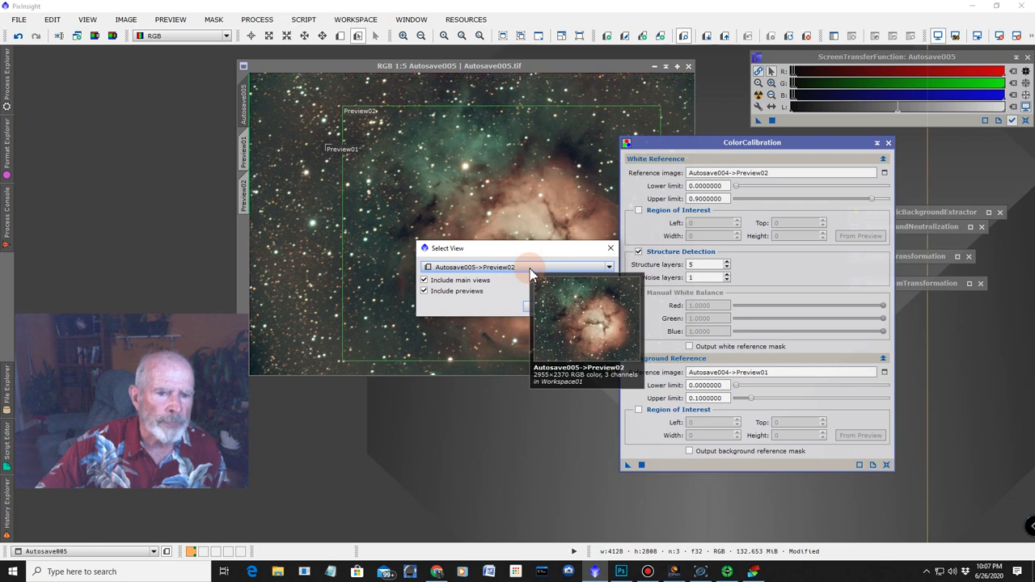
pyautogui.click(539, 305)
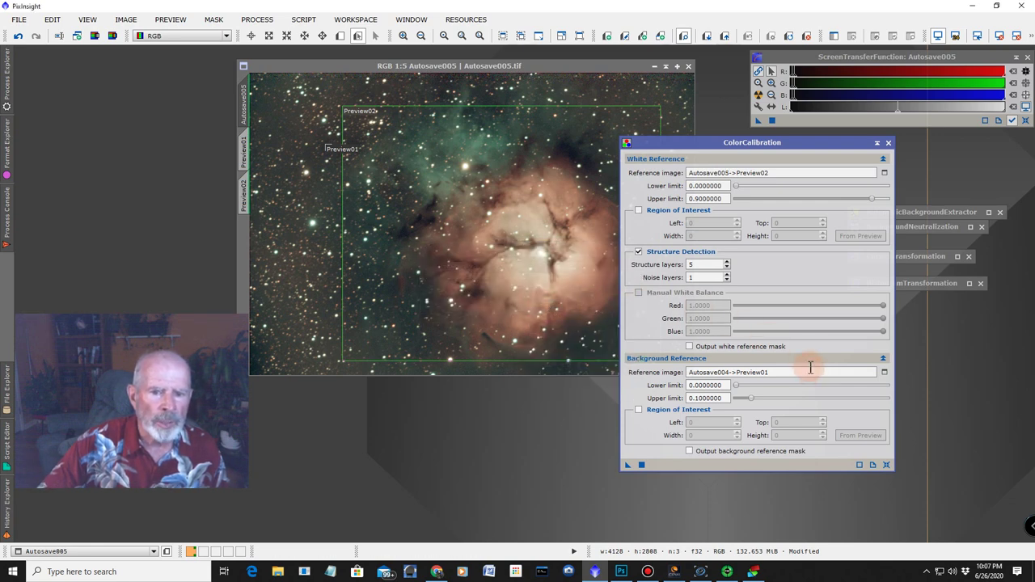
# Set the background reference to Autosave005->Preview01, apply the calibration, and iconize ColorCalibration.
pyautogui.moveTo(829, 374)
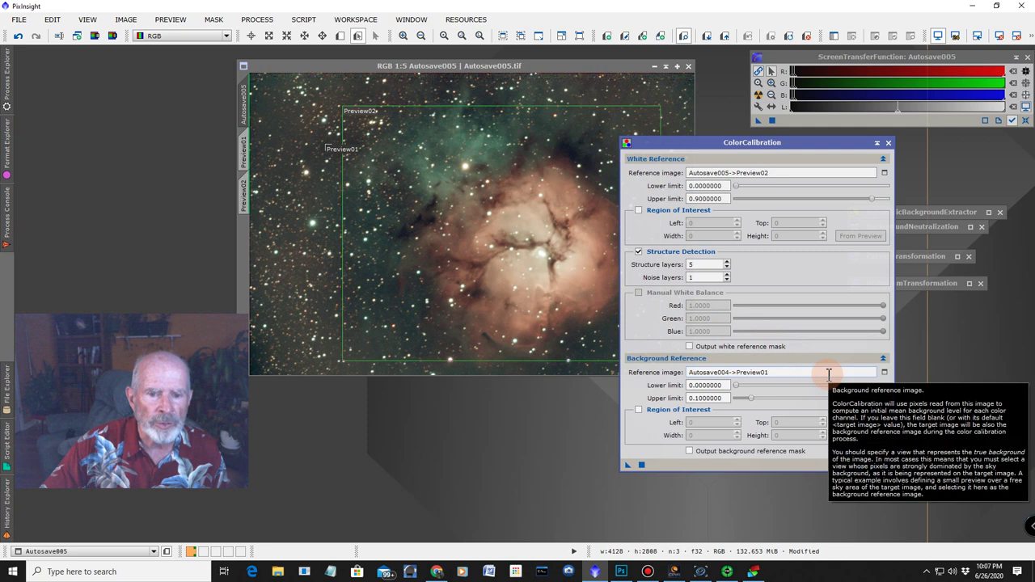
pyautogui.click(884, 372)
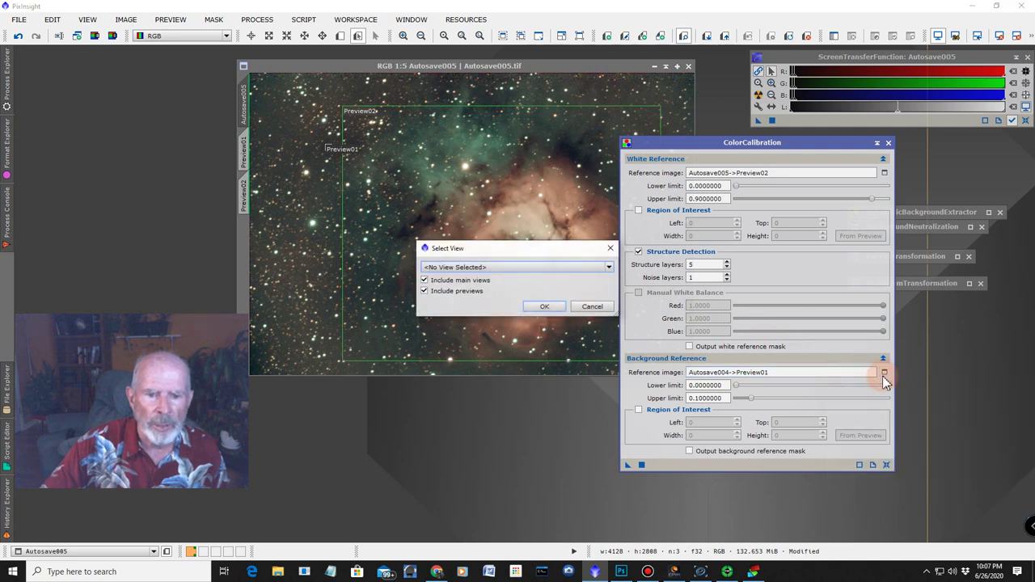
pyautogui.click(550, 269)
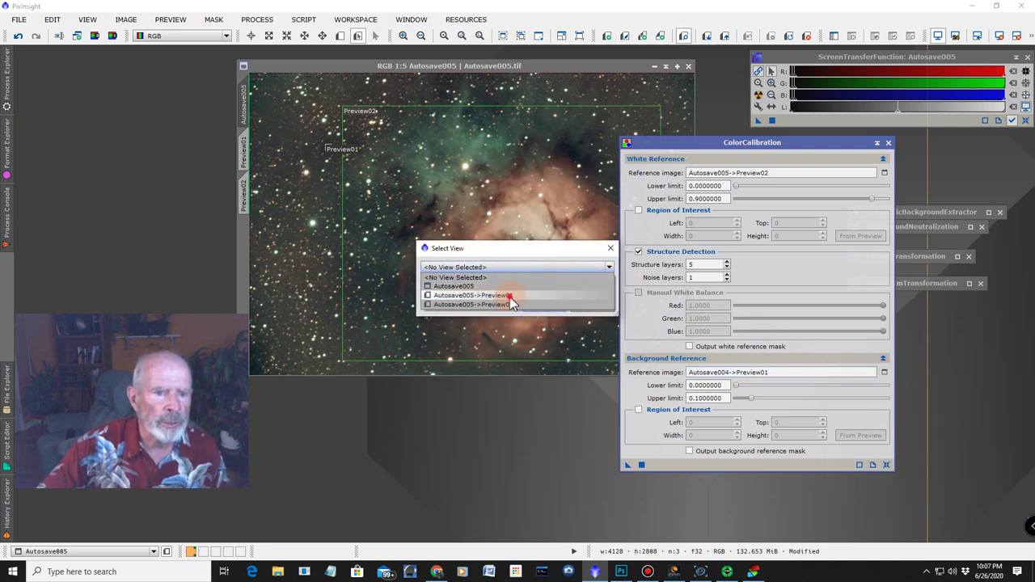
pyautogui.click(512, 294)
pyautogui.moveTo(519, 275)
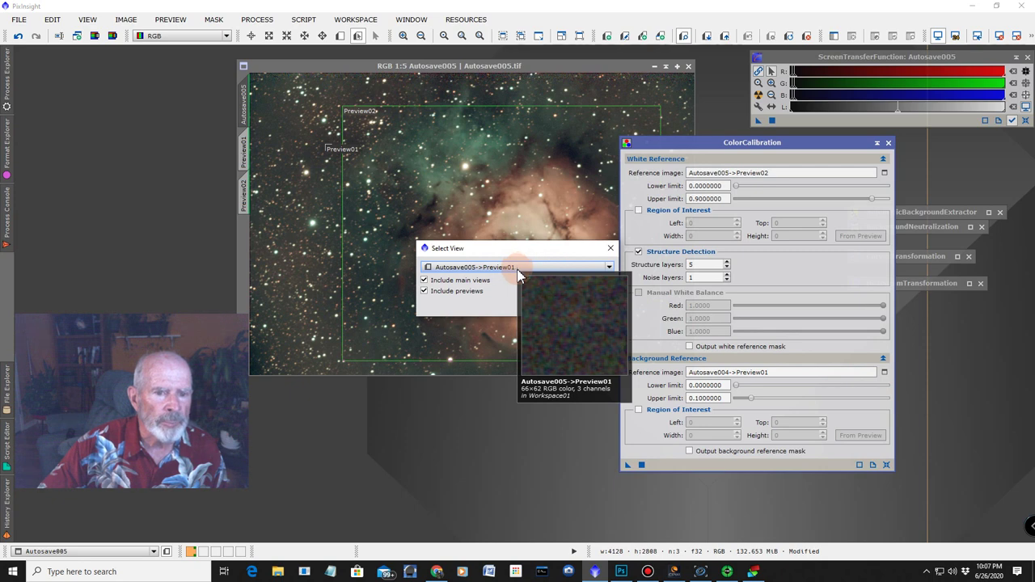
pyautogui.click(536, 303)
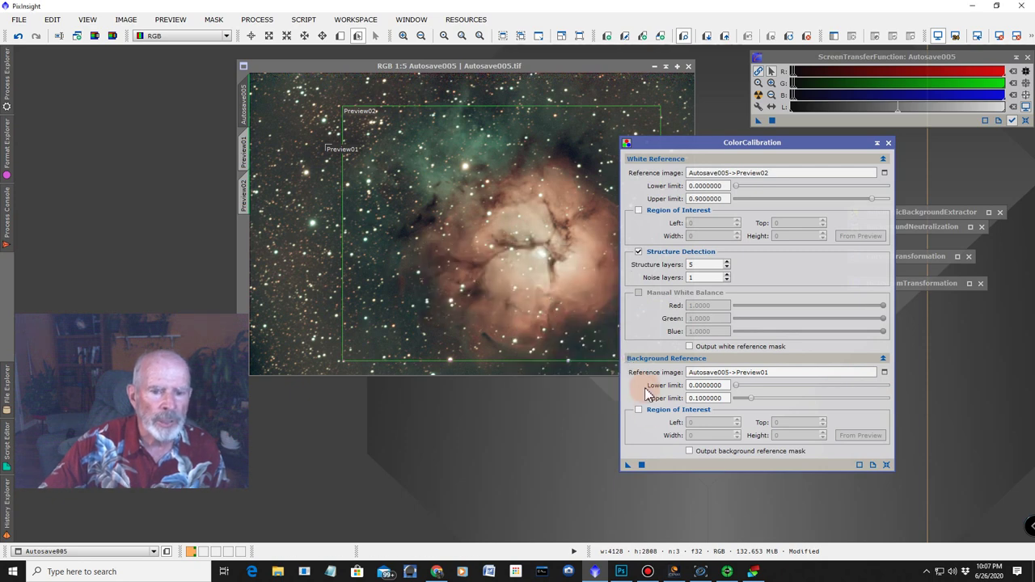
pyautogui.click(641, 466)
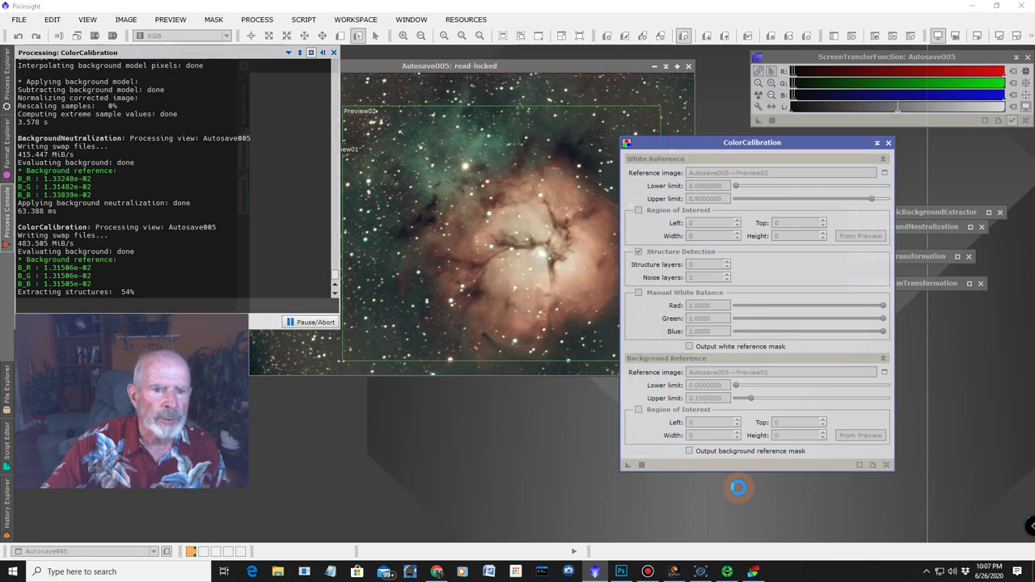
pyautogui.click(878, 144)
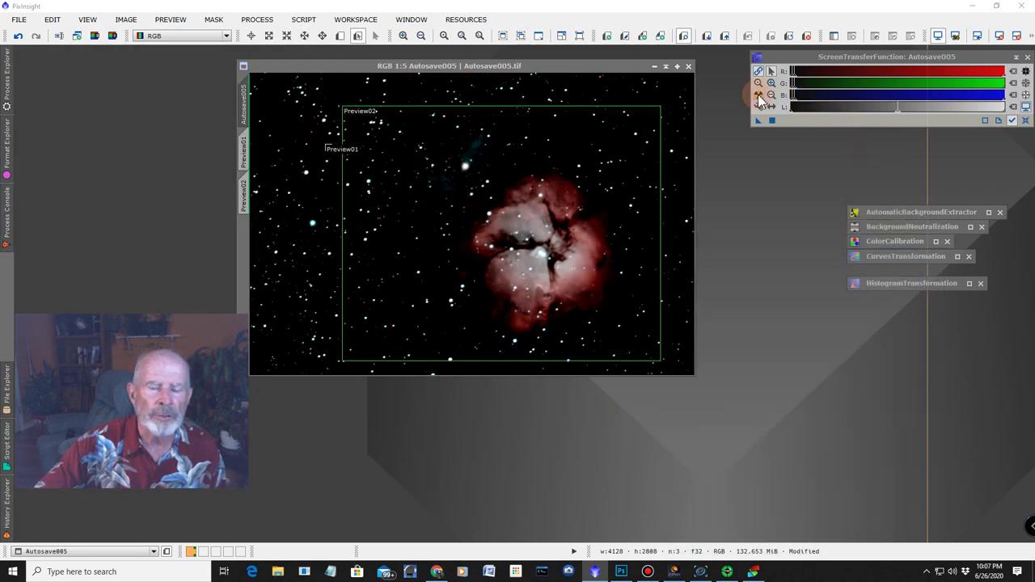
# Lower the CurvesTransformation midpoint to output 0.44444, apply it to Autosave005, and minimize the tool.
pyautogui.click(758, 93)
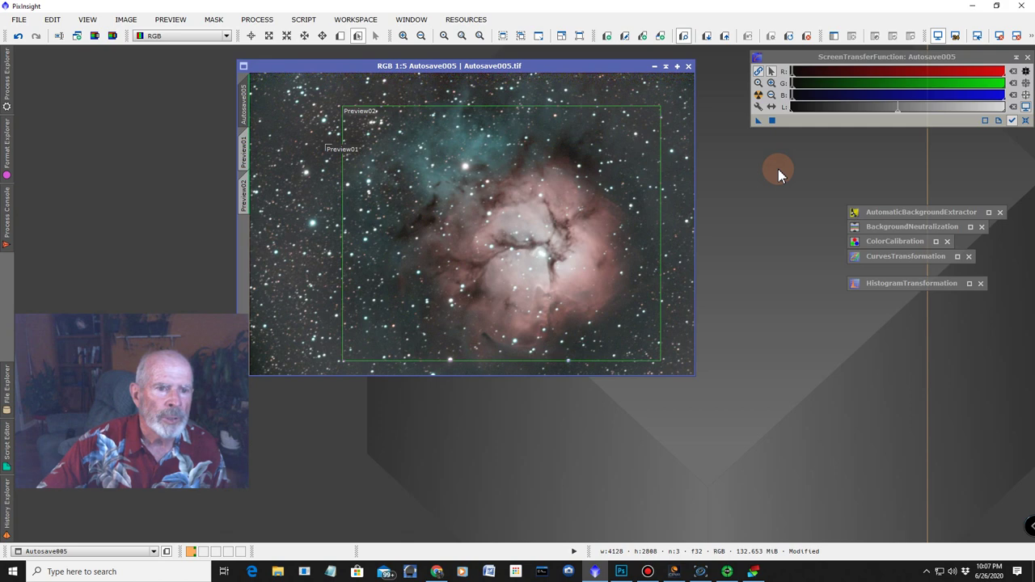
pyautogui.doubleClick(895, 258)
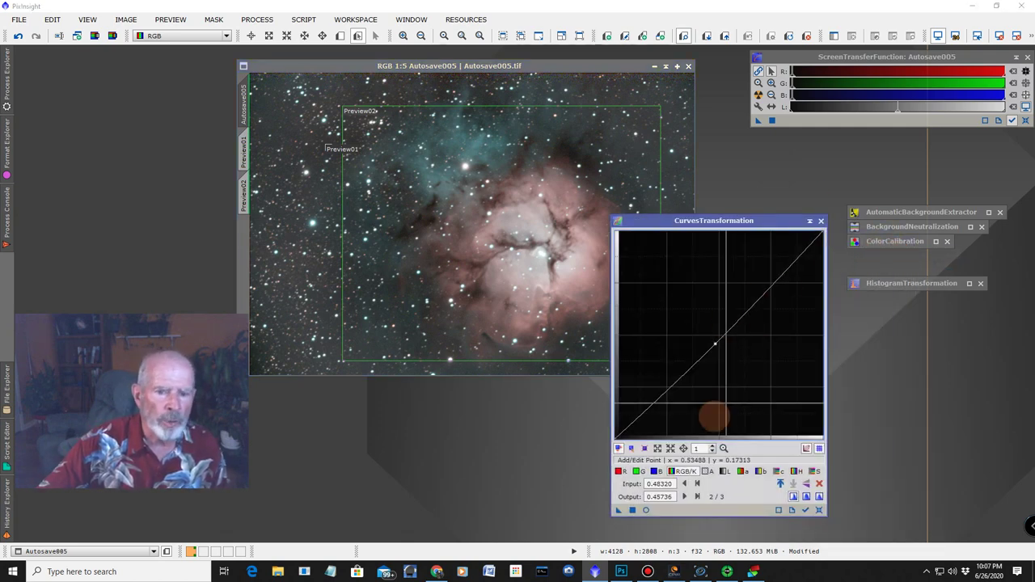
pyautogui.click(646, 511)
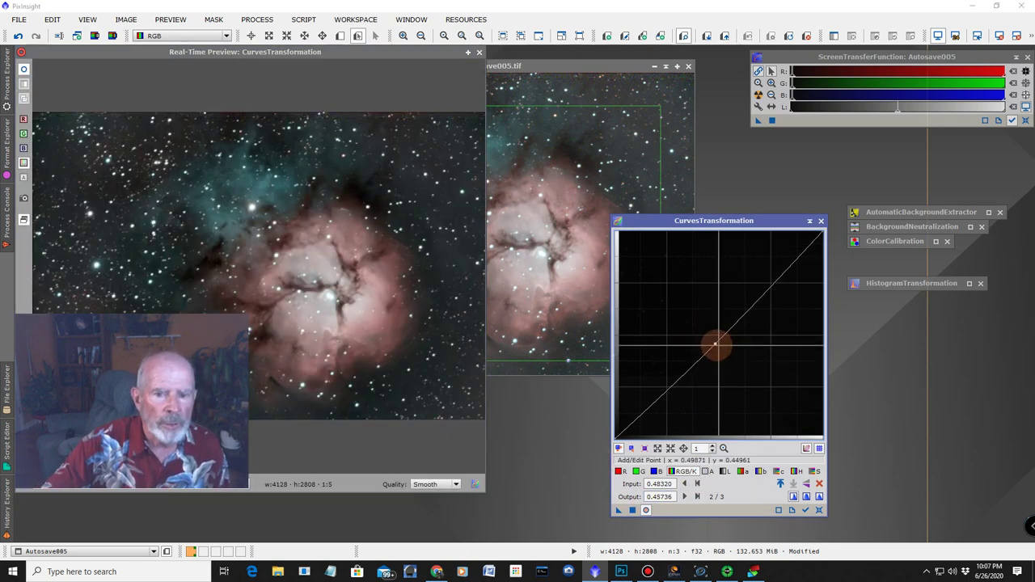
pyautogui.click(716, 345)
pyautogui.moveTo(715, 345); pyautogui.dragTo(716, 348)
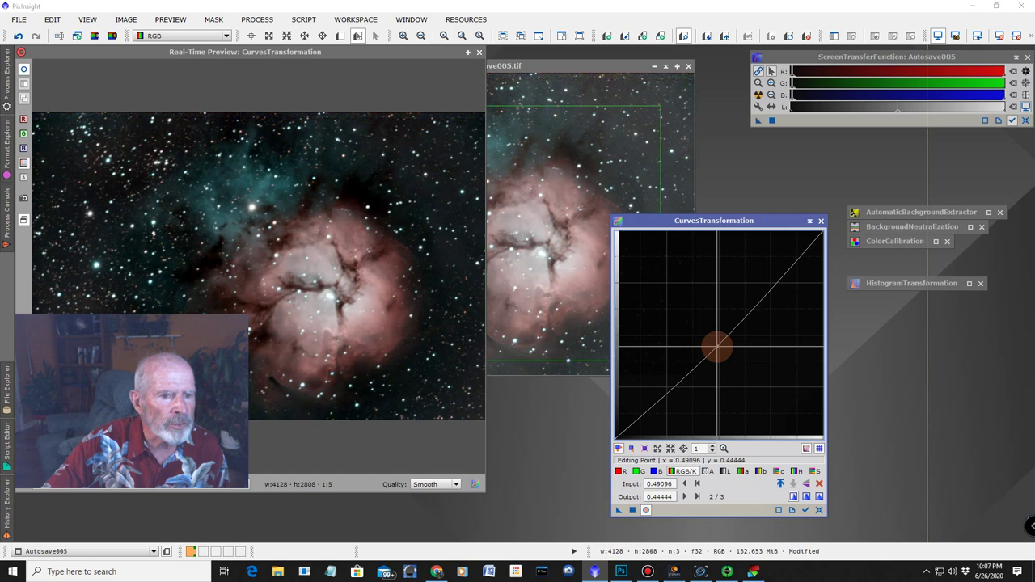
pyautogui.click(634, 510)
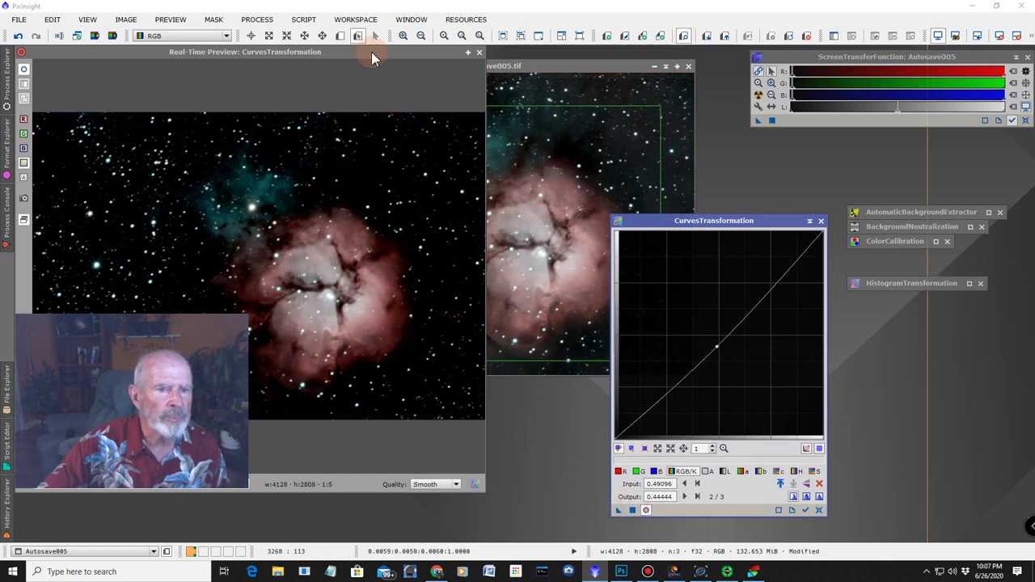
pyautogui.click(479, 53)
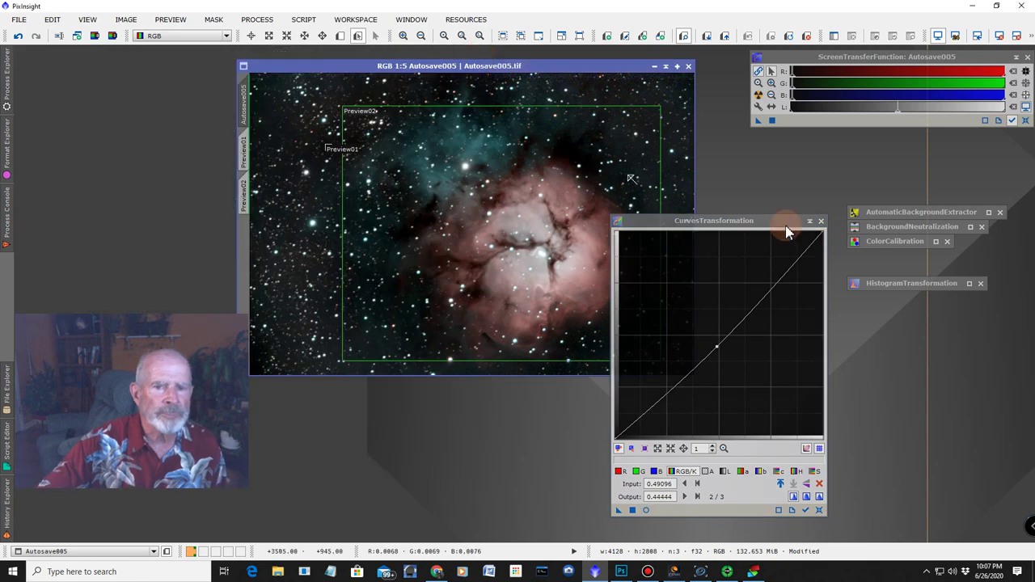
pyautogui.click(810, 222)
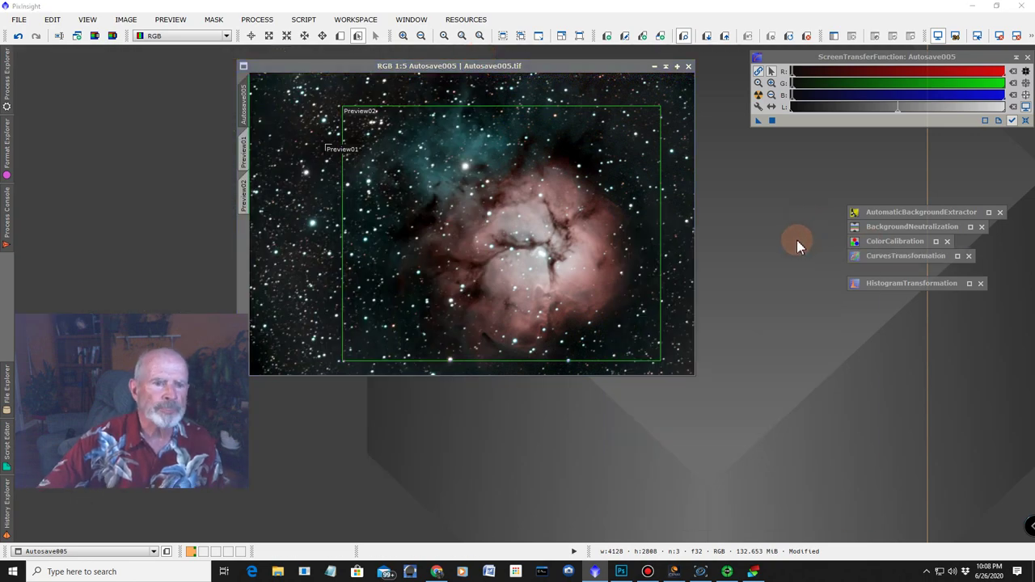
# Delete all previews, apply the STF stretch through HistogramTransformation, and reset the STF.
pyautogui.click(171, 21)
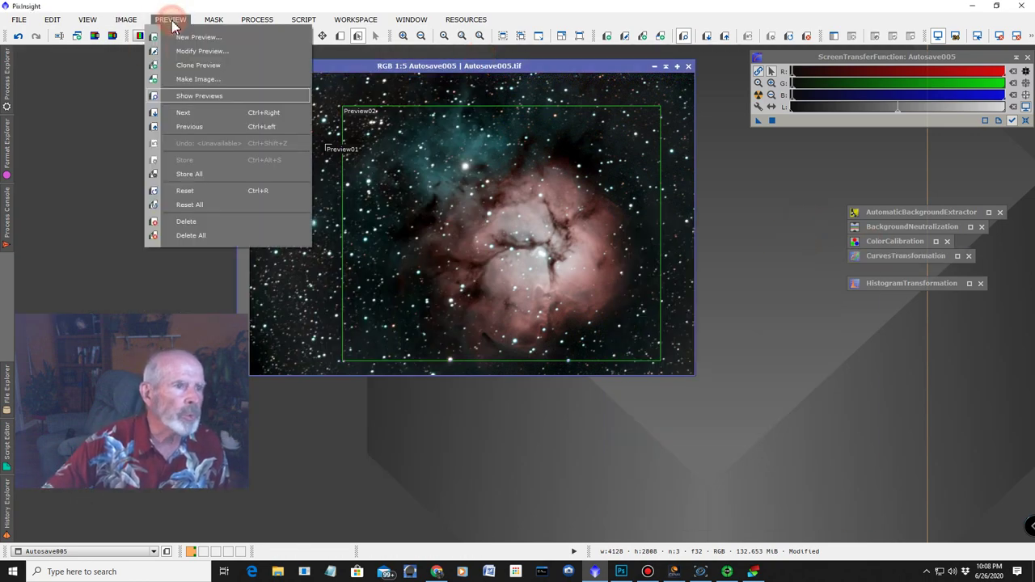
pyautogui.click(201, 235)
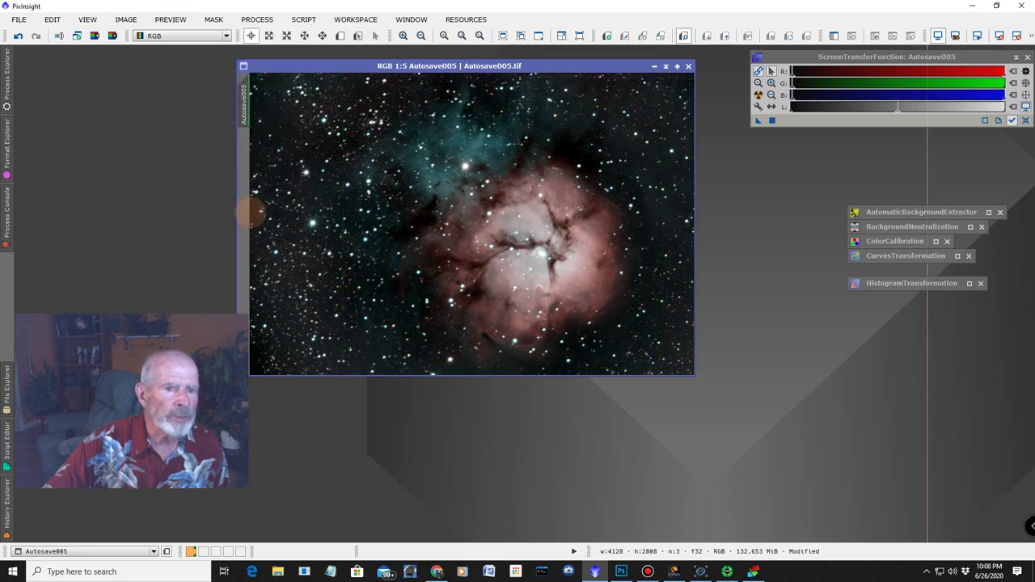
pyautogui.doubleClick(893, 290)
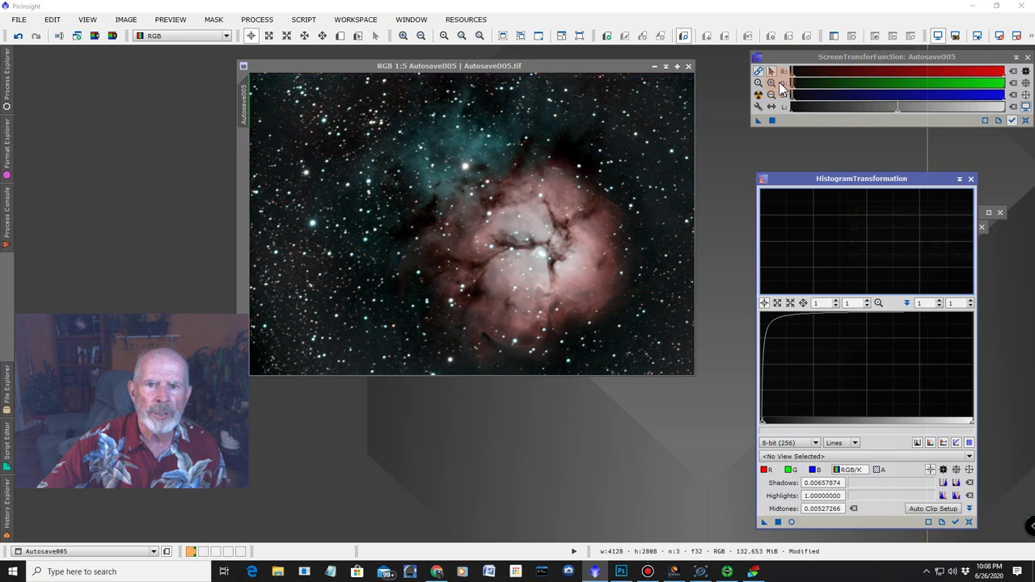
pyautogui.moveTo(758, 120); pyautogui.dragTo(798, 353)
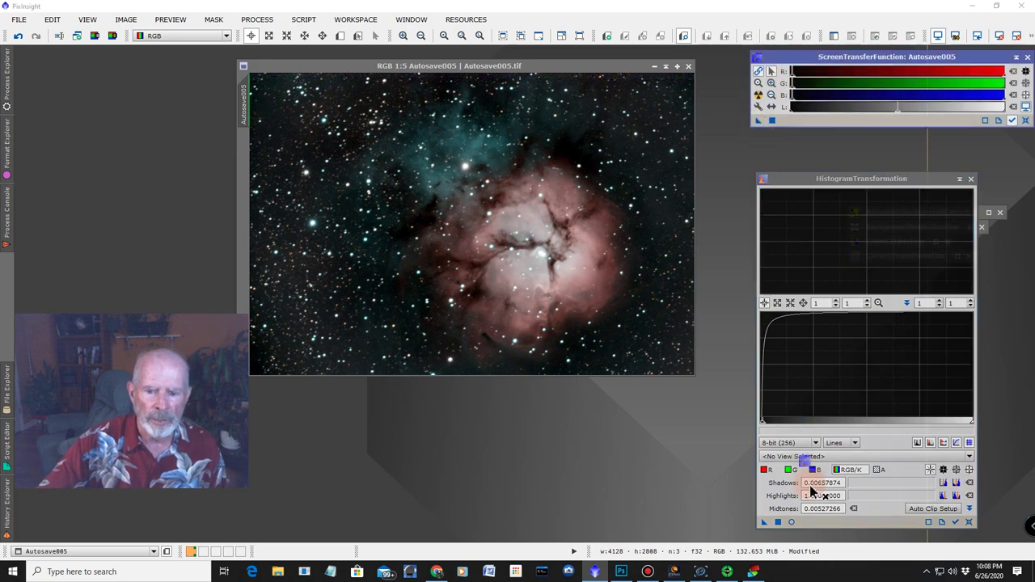
pyautogui.click(779, 522)
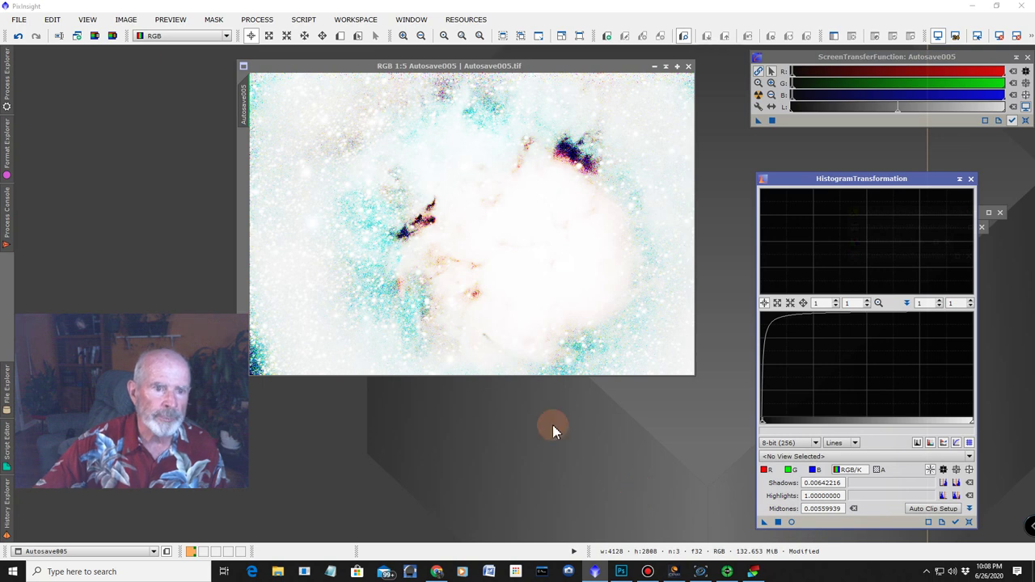
pyautogui.click(939, 39)
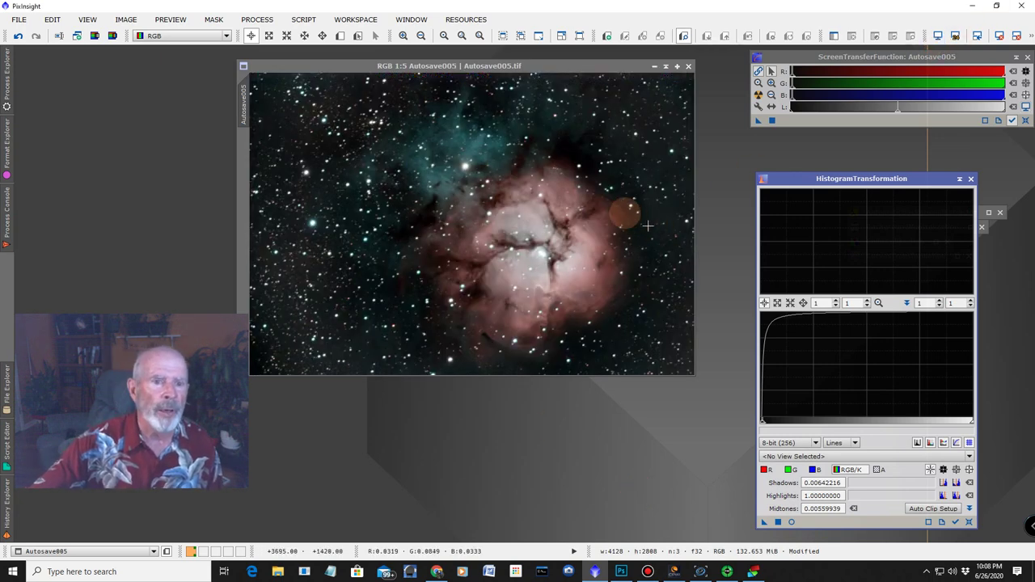
pyautogui.click(18, 19)
# Save the image as a 16-bit integer TIFF, Autosave005.tif, in the Trifid Nebula folder.
pyautogui.click(62, 127)
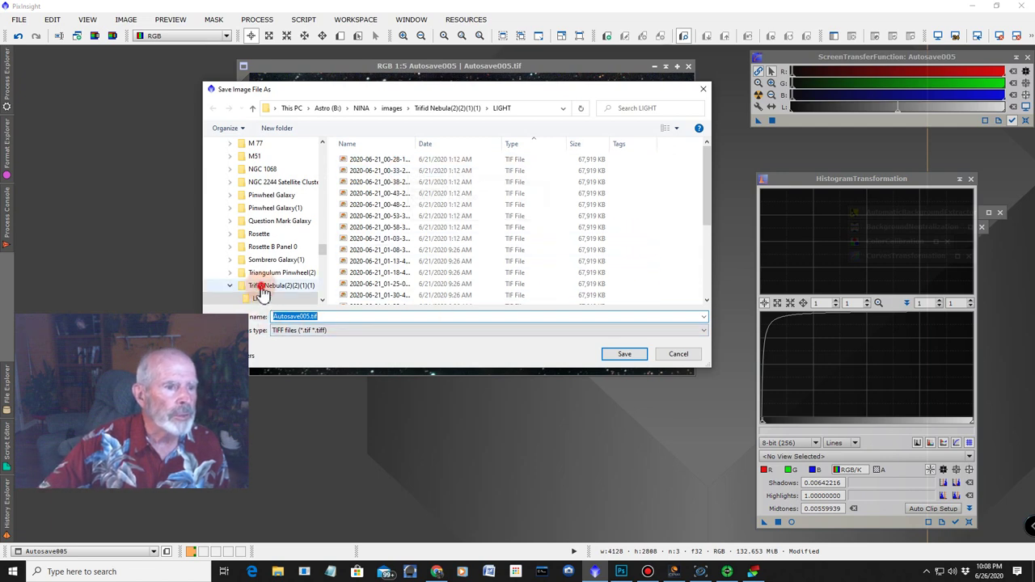
pyautogui.click(296, 289)
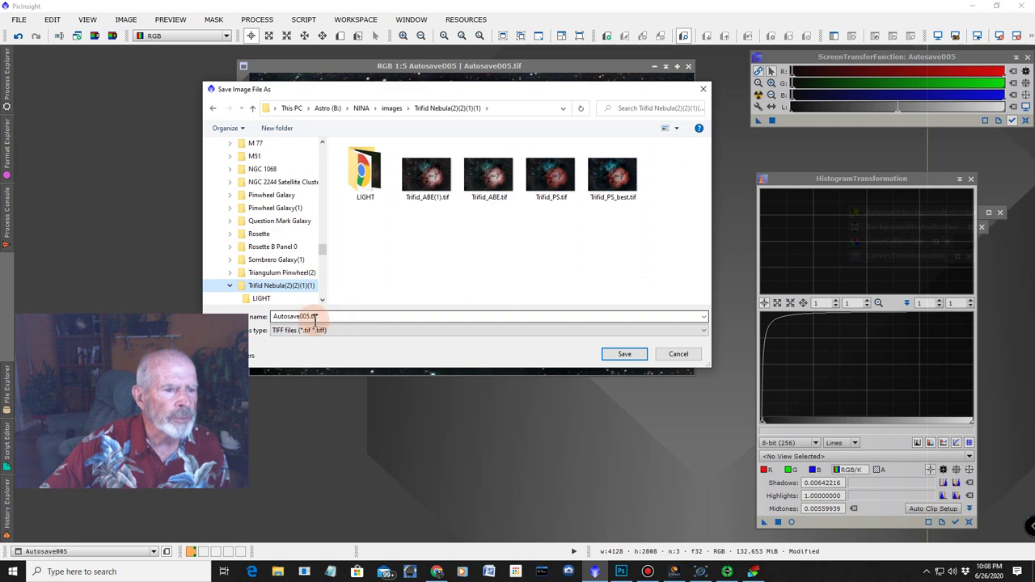
pyautogui.click(623, 354)
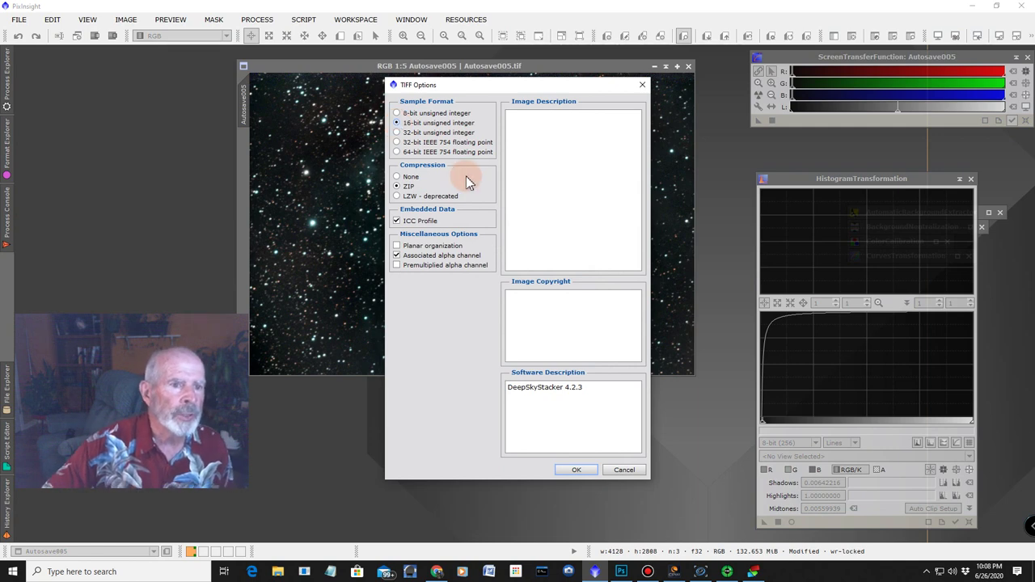
pyautogui.click(579, 470)
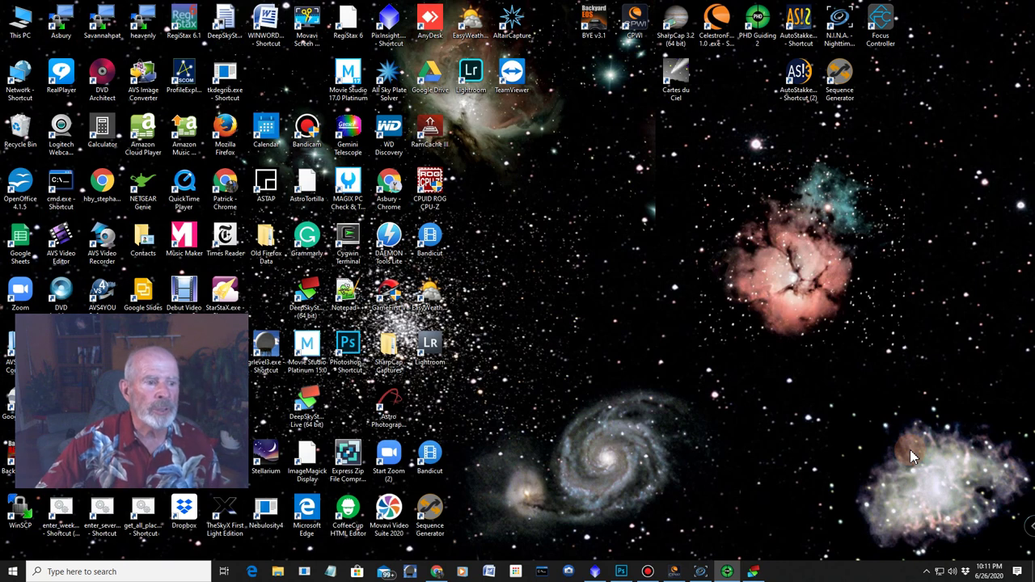
# Switch to Photoshop and open Autosave005.tif from the Trifid Nebula folder.
pyautogui.click(621, 572)
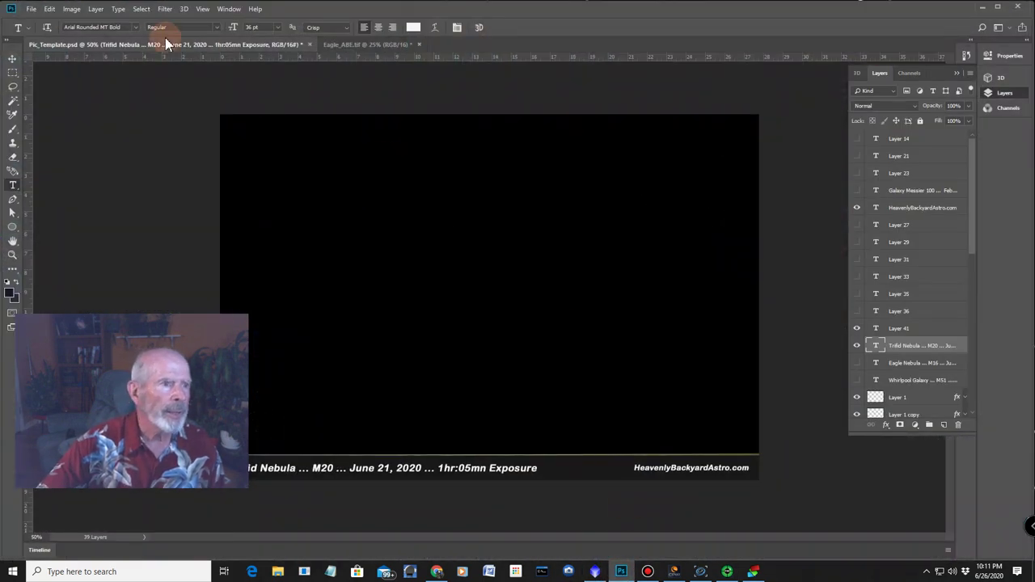
pyautogui.click(31, 9)
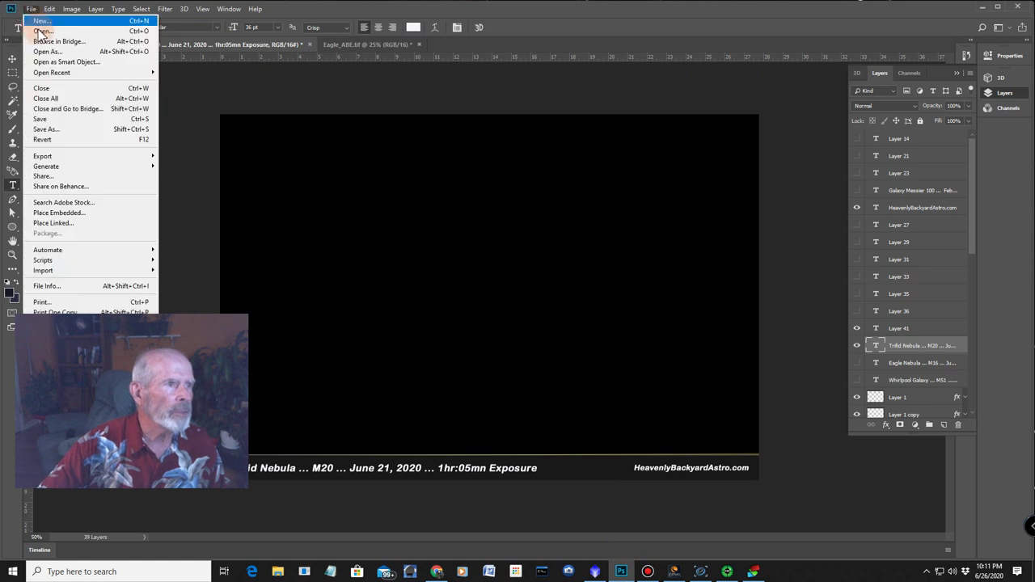
pyautogui.click(42, 31)
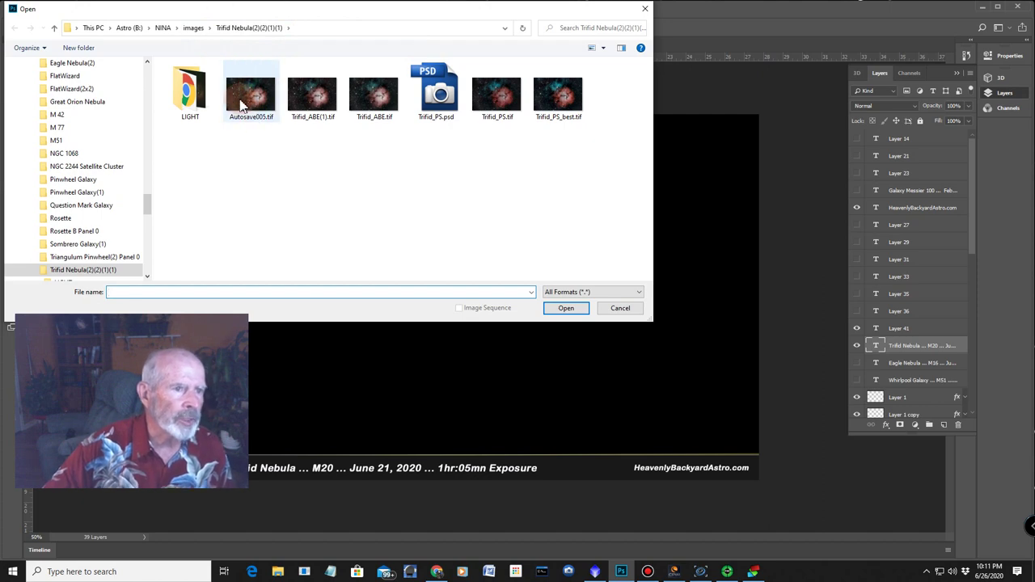
pyautogui.doubleClick(246, 105)
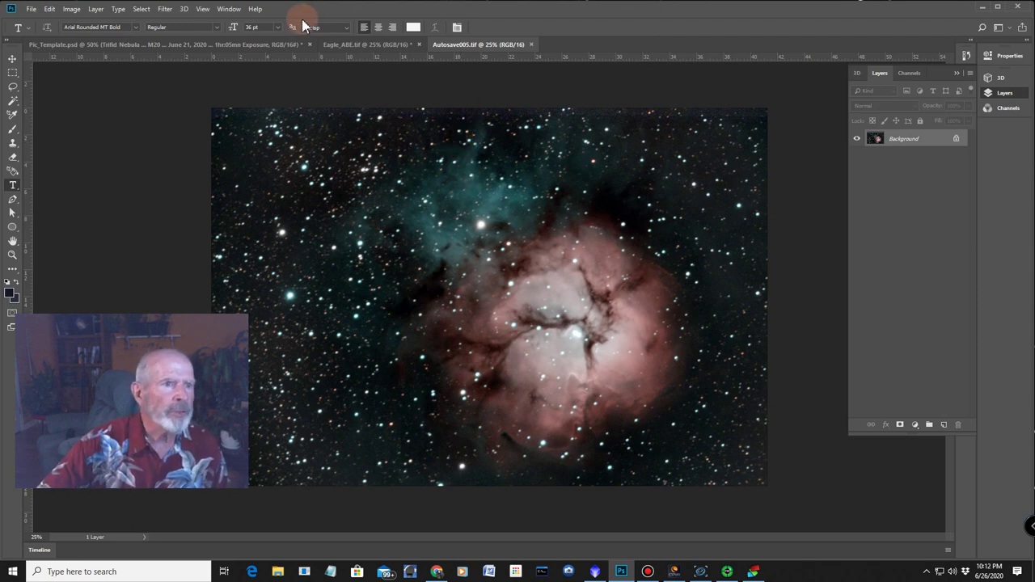
pyautogui.click(164, 10)
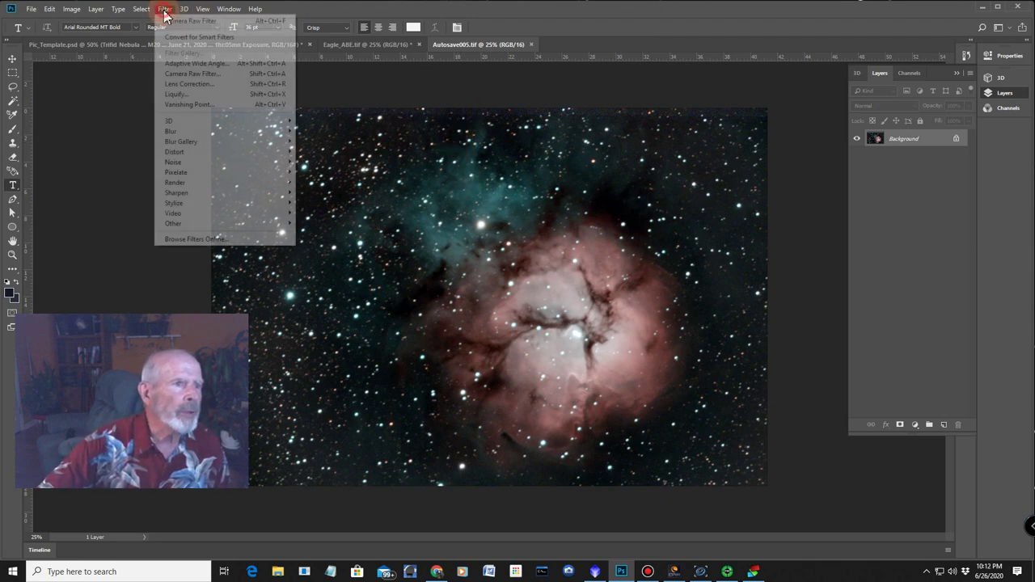
pyautogui.click(179, 77)
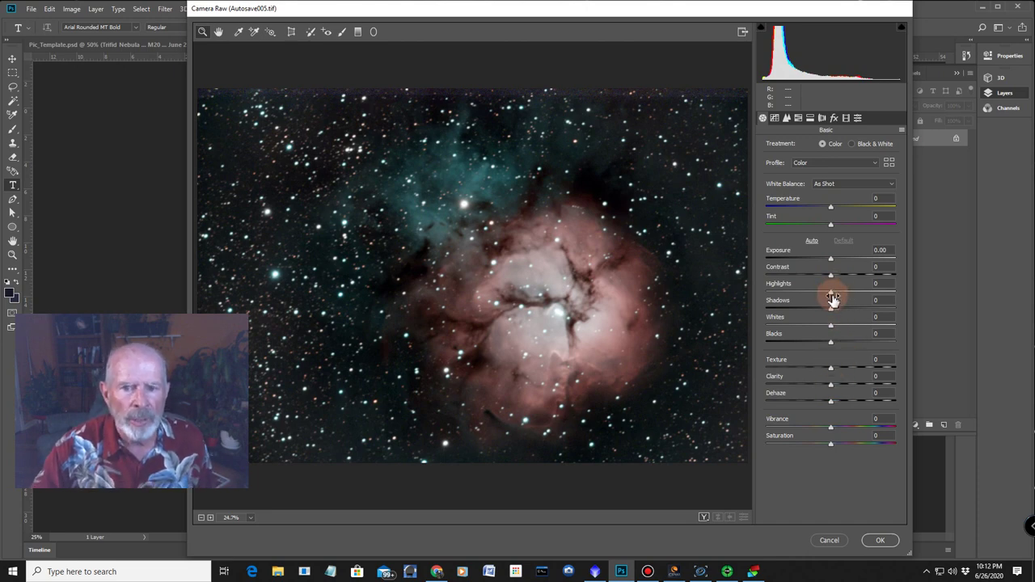
# Set Camera Raw Highlights -24, Shadows -14, Whites -26, Contrast +11 and Blacks -3.
pyautogui.moveTo(831, 295); pyautogui.dragTo(820, 317)
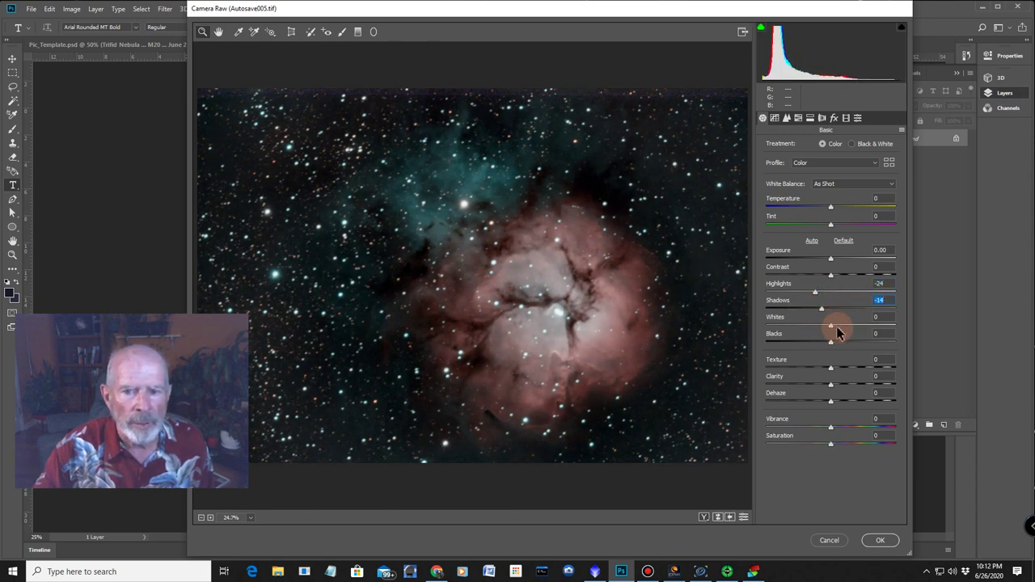
pyautogui.moveTo(827, 330)
pyautogui.mouseDown()
pyautogui.moveTo(804, 329)
pyautogui.moveTo(814, 328)
pyautogui.mouseUp()
pyautogui.moveTo(833, 276); pyautogui.dragTo(809, 279)
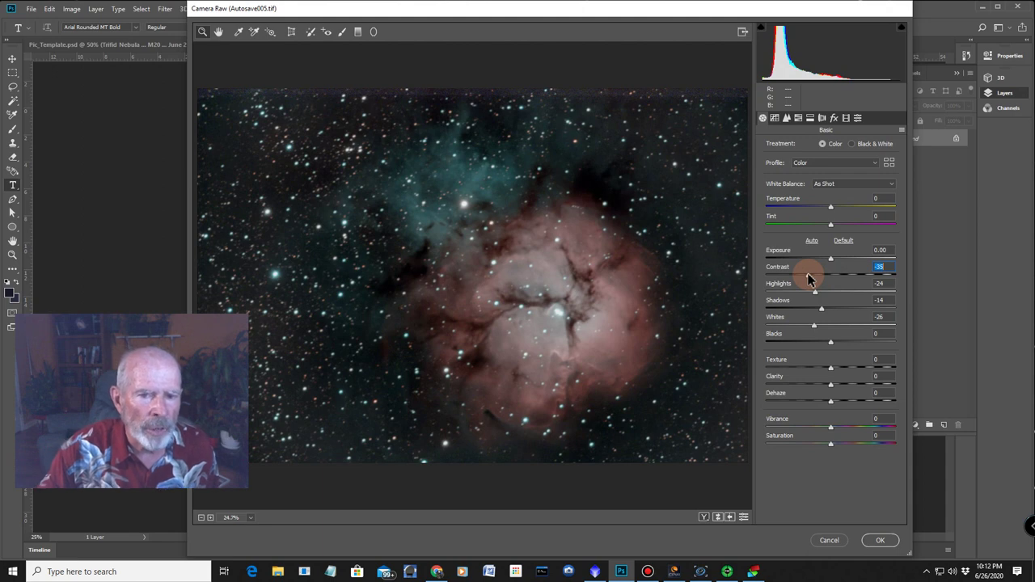
pyautogui.moveTo(809, 279); pyautogui.dragTo(837, 278)
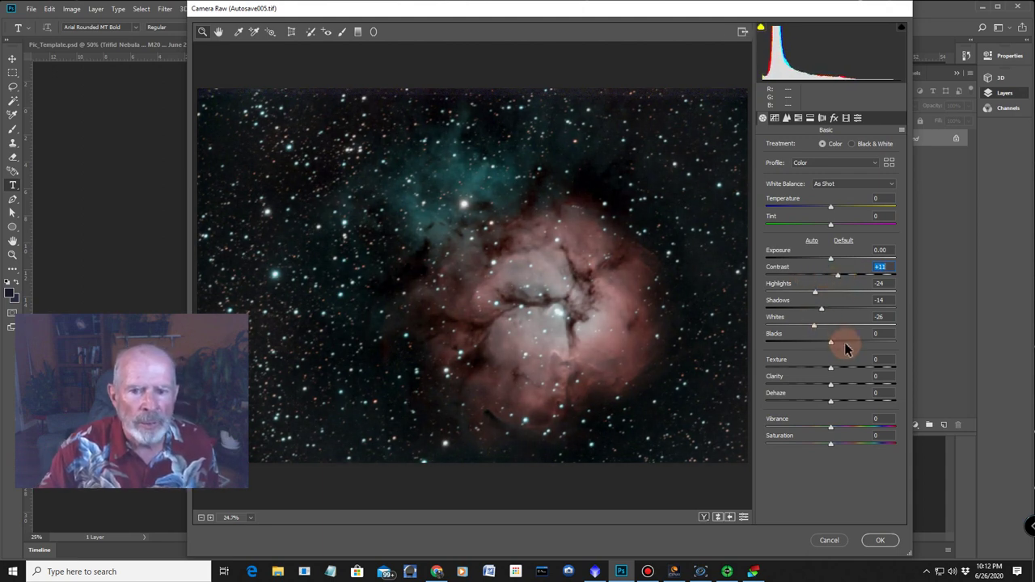
pyautogui.moveTo(828, 346)
pyautogui.mouseDown()
pyautogui.moveTo(817, 347)
pyautogui.moveTo(830, 347)
pyautogui.mouseUp()
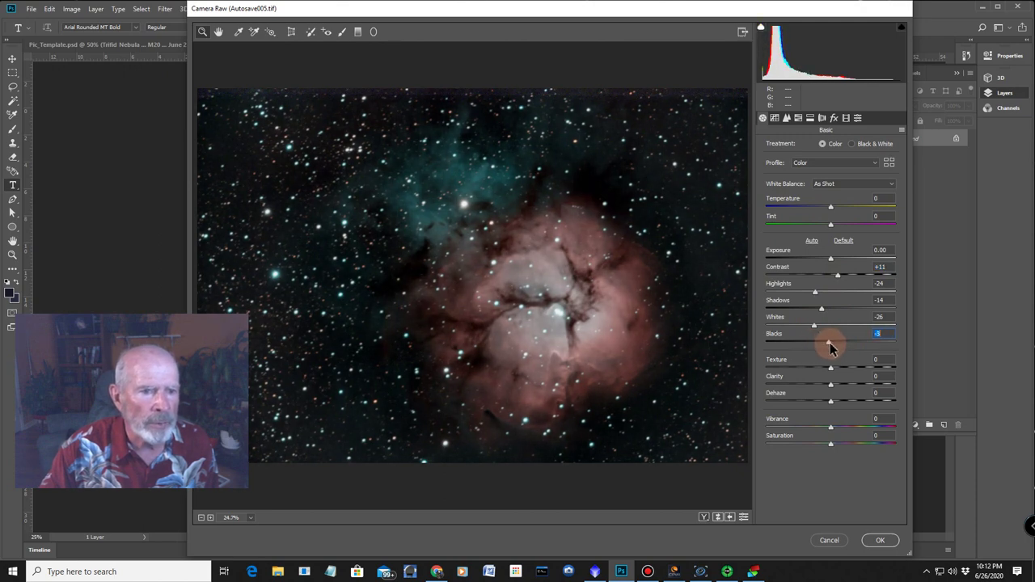
pyautogui.click(799, 119)
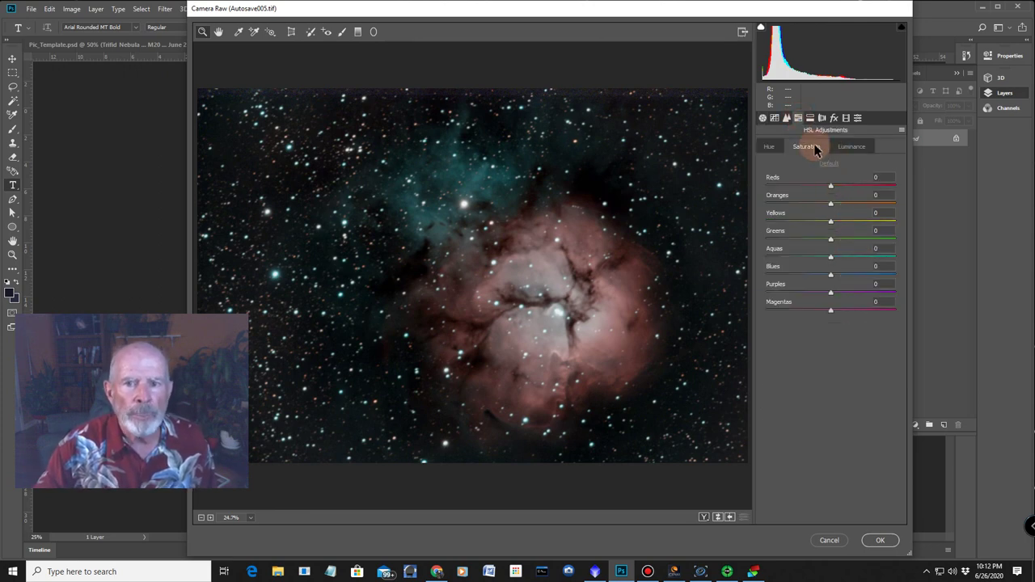
# In HSL Luminance, lift Aquas to +46 and Blues +34, darken Reds to -45, nudge Oranges +8.
pyautogui.moveTo(834, 190); pyautogui.dragTo(870, 212)
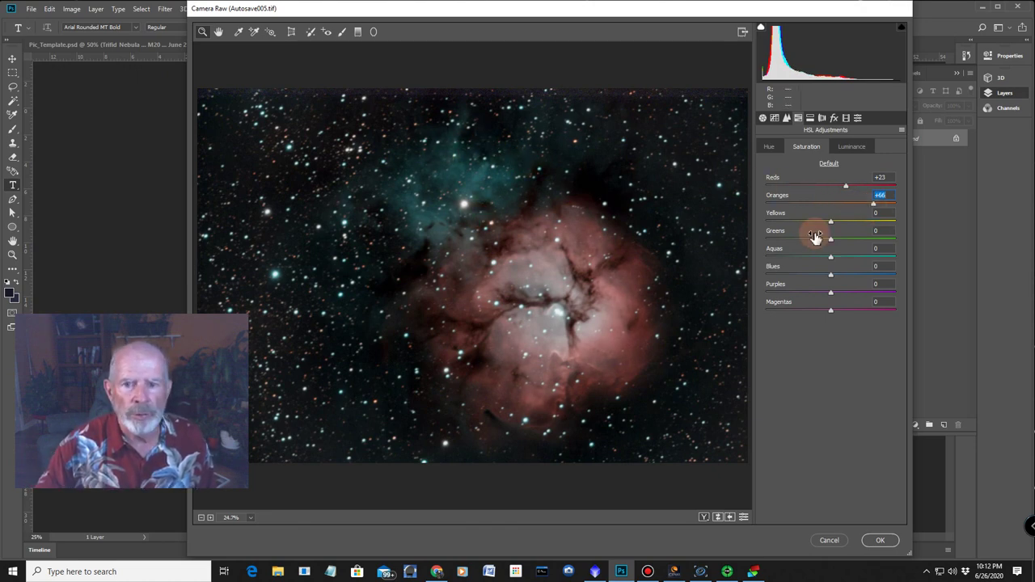
pyautogui.moveTo(831, 259); pyautogui.dragTo(840, 316)
pyautogui.click(845, 156)
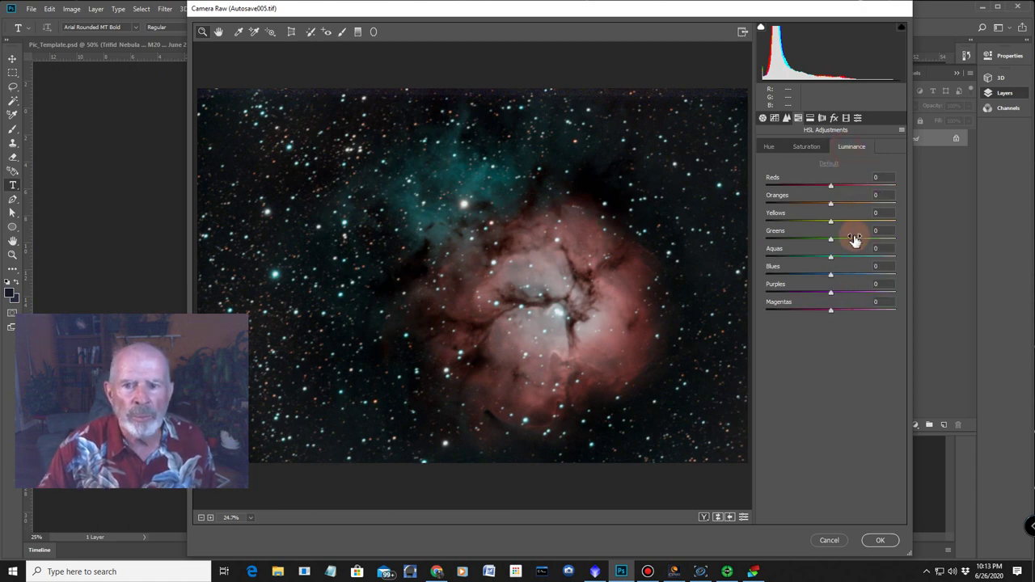
pyautogui.moveTo(831, 260)
pyautogui.mouseDown()
pyautogui.moveTo(890, 265)
pyautogui.moveTo(819, 258)
pyautogui.mouseUp()
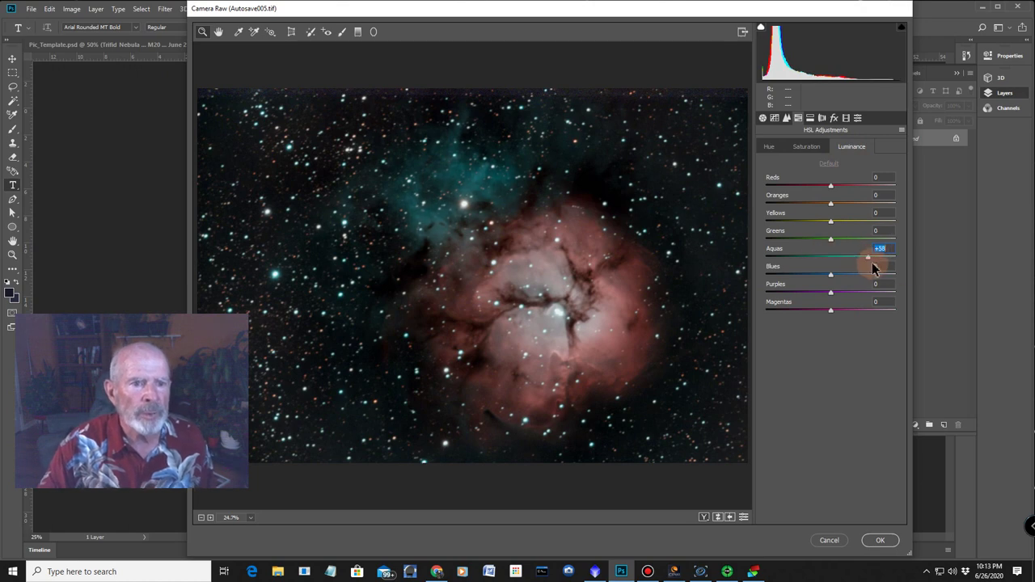
pyautogui.press('Up')
pyautogui.press('Up')
pyautogui.press('Up')
pyautogui.press('Up')
pyautogui.press('Up')
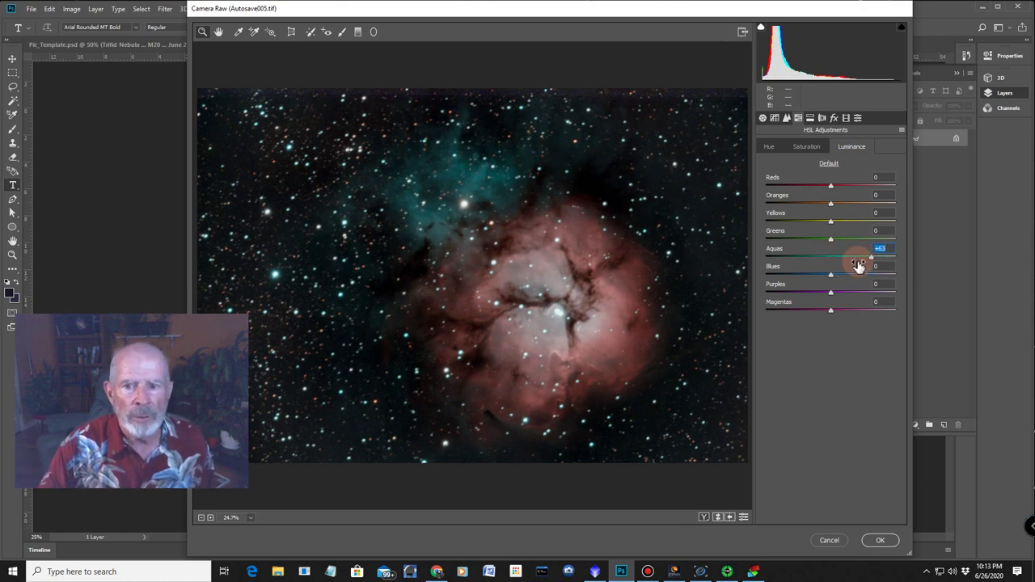
pyautogui.moveTo(871, 259); pyautogui.dragTo(850, 283)
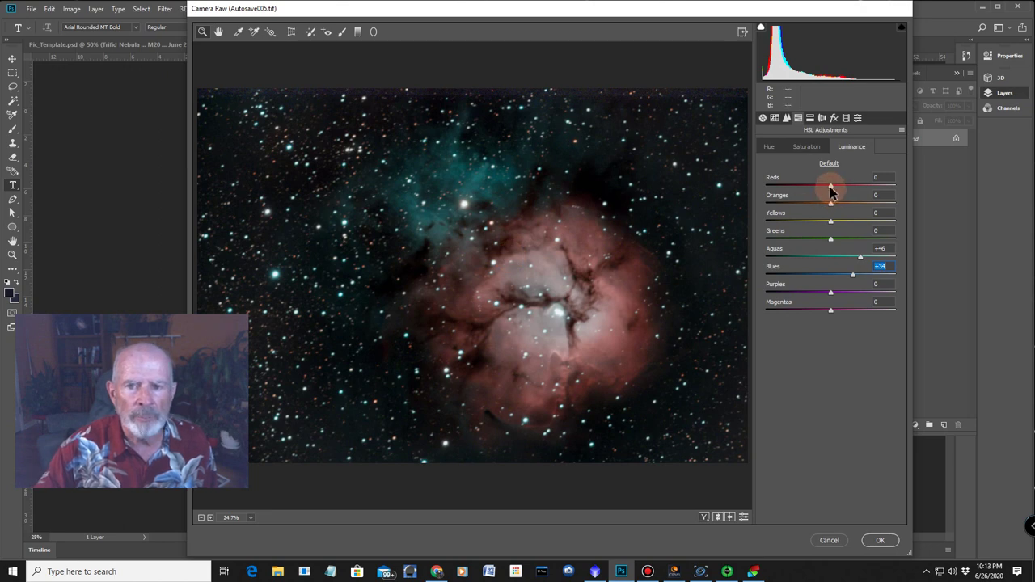
pyautogui.write('80')
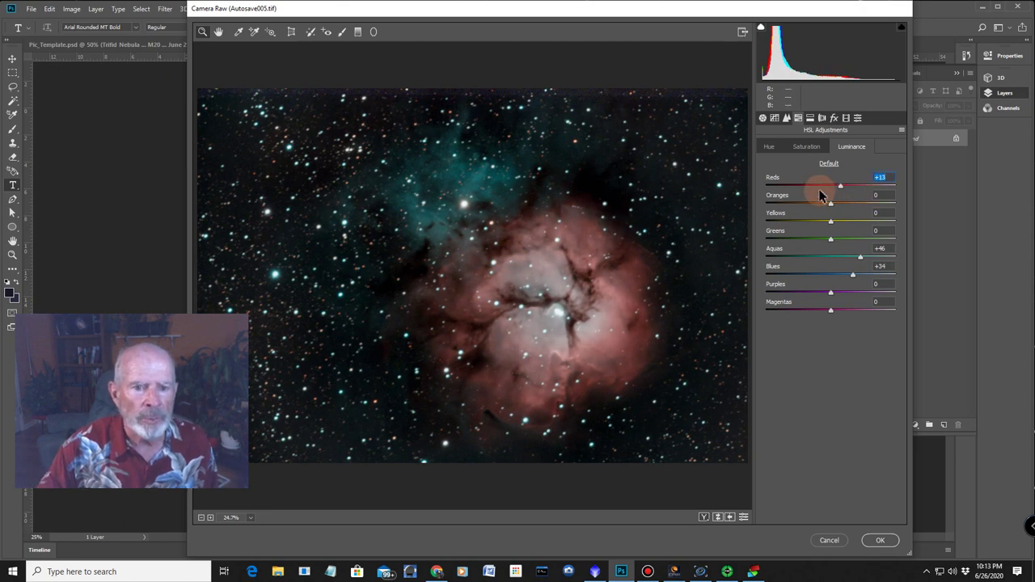
pyautogui.moveTo(834, 193); pyautogui.dragTo(803, 194)
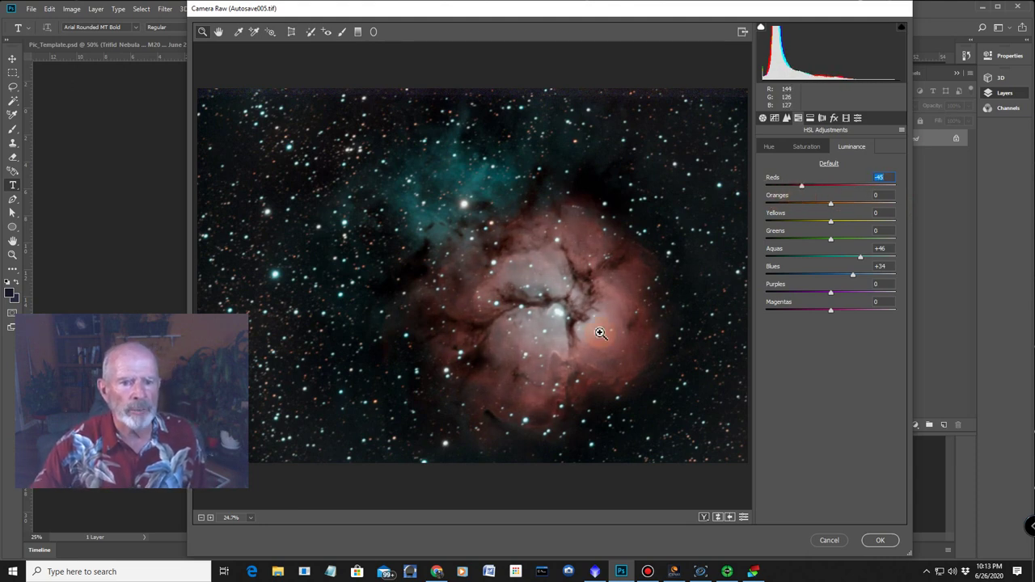
pyautogui.moveTo(825, 204); pyautogui.dragTo(834, 236)
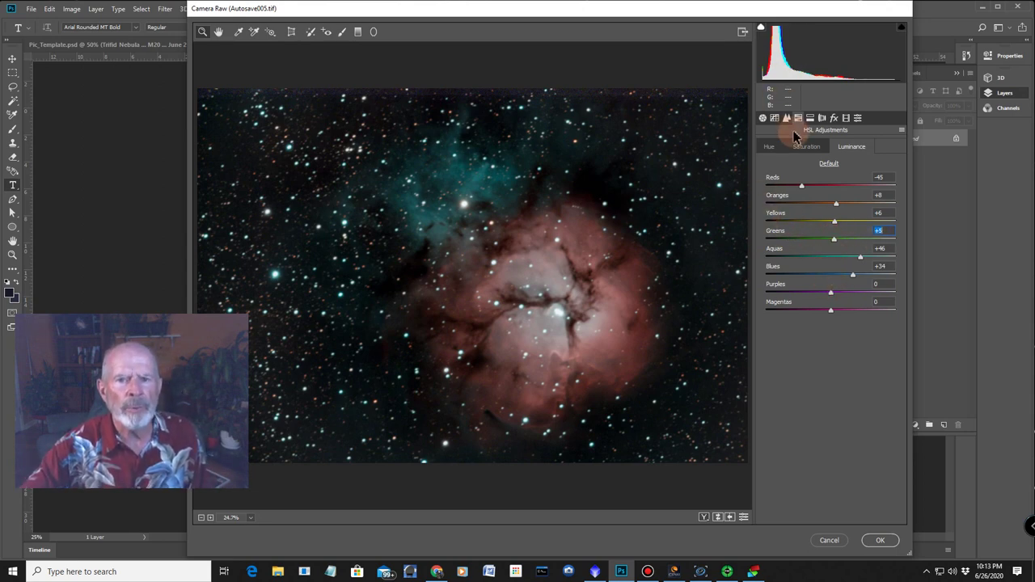
# Set the Basic panel to Texture -12, Clarity +23, Dehaze +10, Vibrance +18, Saturation +12.
pyautogui.click(764, 119)
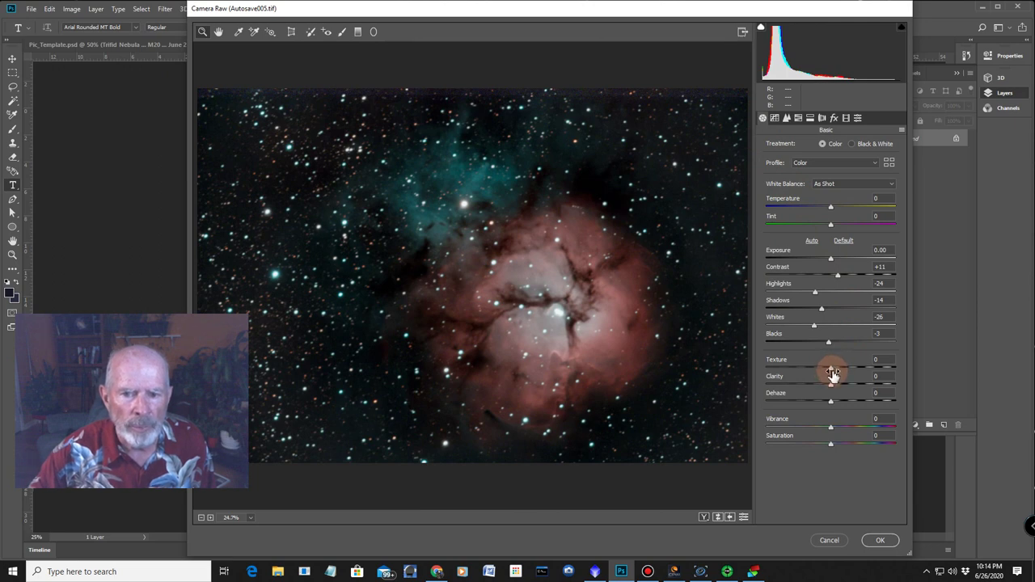
pyautogui.moveTo(833, 372)
pyautogui.mouseDown()
pyautogui.moveTo(769, 368)
pyautogui.moveTo(845, 372)
pyautogui.moveTo(781, 370)
pyautogui.moveTo(837, 369)
pyautogui.moveTo(824, 368)
pyautogui.mouseUp()
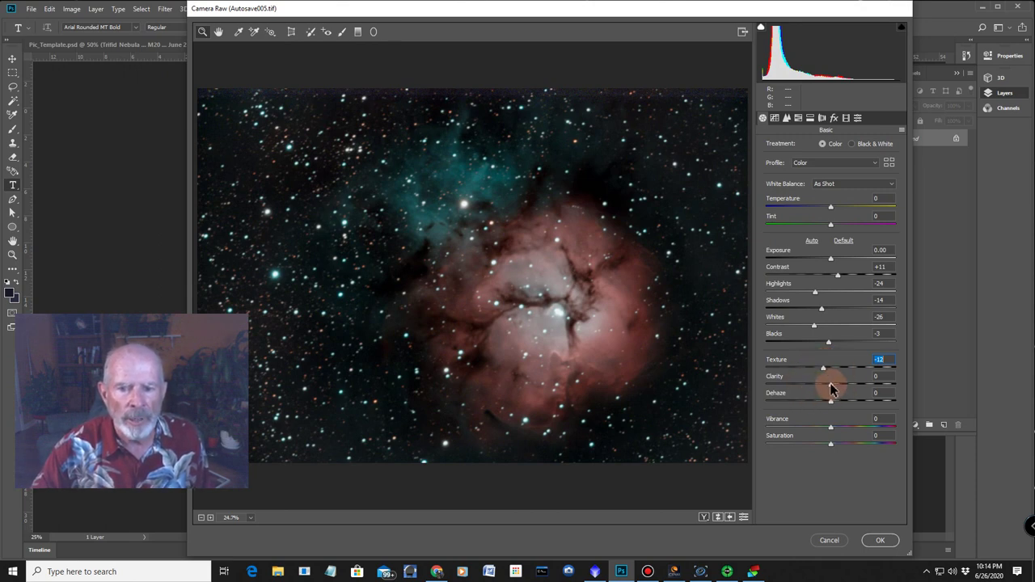
pyautogui.moveTo(833, 389)
pyautogui.mouseDown()
pyautogui.moveTo(860, 389)
pyautogui.moveTo(838, 387)
pyautogui.moveTo(859, 390)
pyautogui.moveTo(841, 401)
pyautogui.moveTo(858, 411)
pyautogui.moveTo(839, 406)
pyautogui.mouseUp()
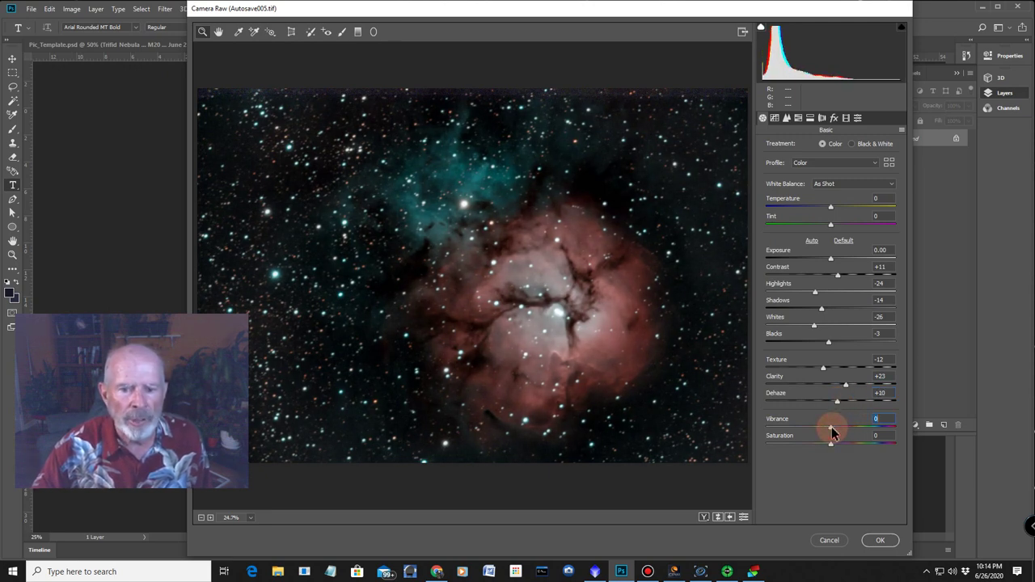
pyautogui.moveTo(833, 427)
pyautogui.mouseDown()
pyautogui.moveTo(864, 430)
pyautogui.moveTo(769, 421)
pyautogui.moveTo(842, 432)
pyautogui.mouseUp()
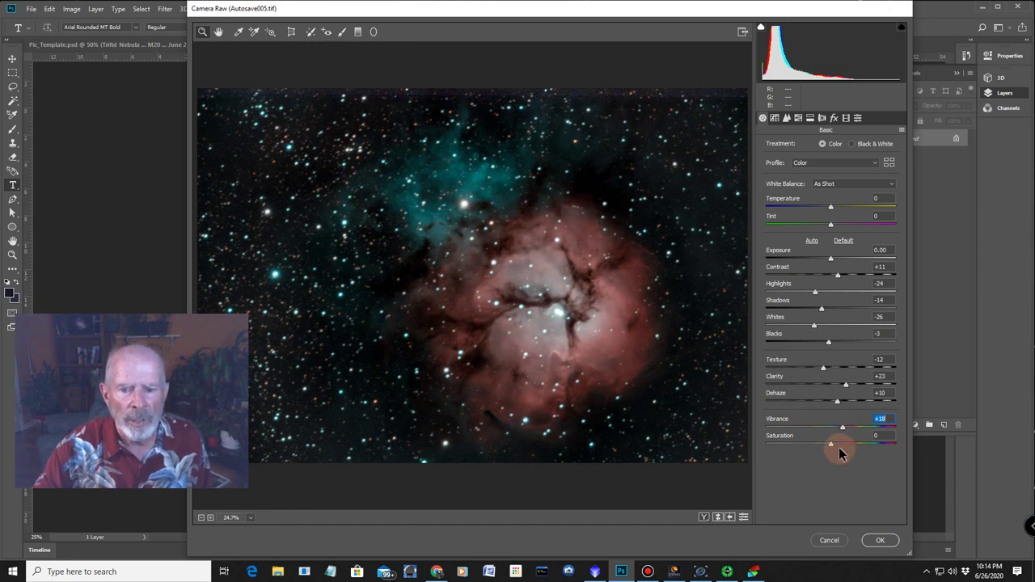
pyautogui.moveTo(831, 449); pyautogui.dragTo(839, 451)
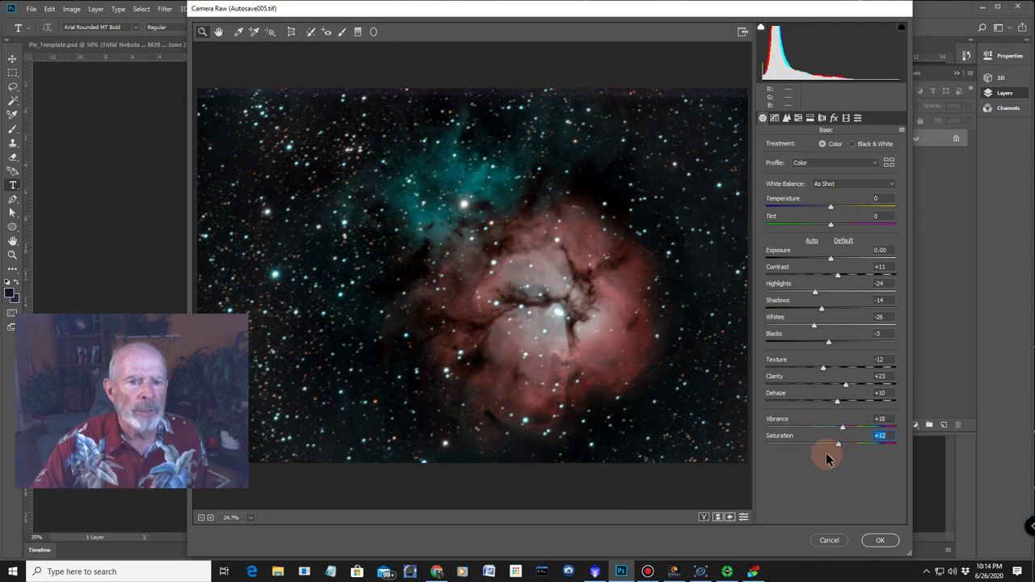
# Apply the Camera Raw edits and open Selective Color on Reds with the Absolute method.
pyautogui.click(880, 541)
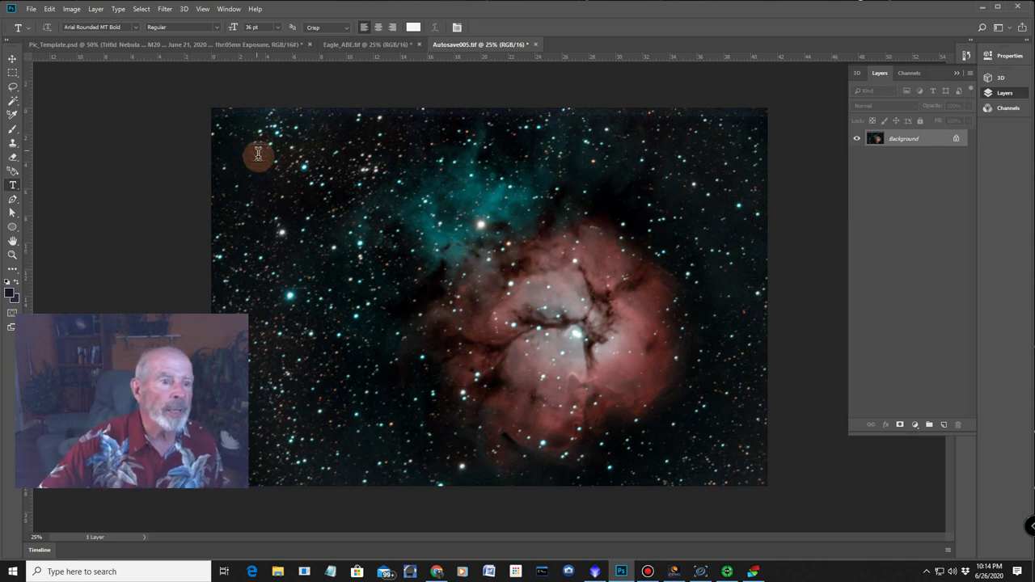
pyautogui.click(72, 10)
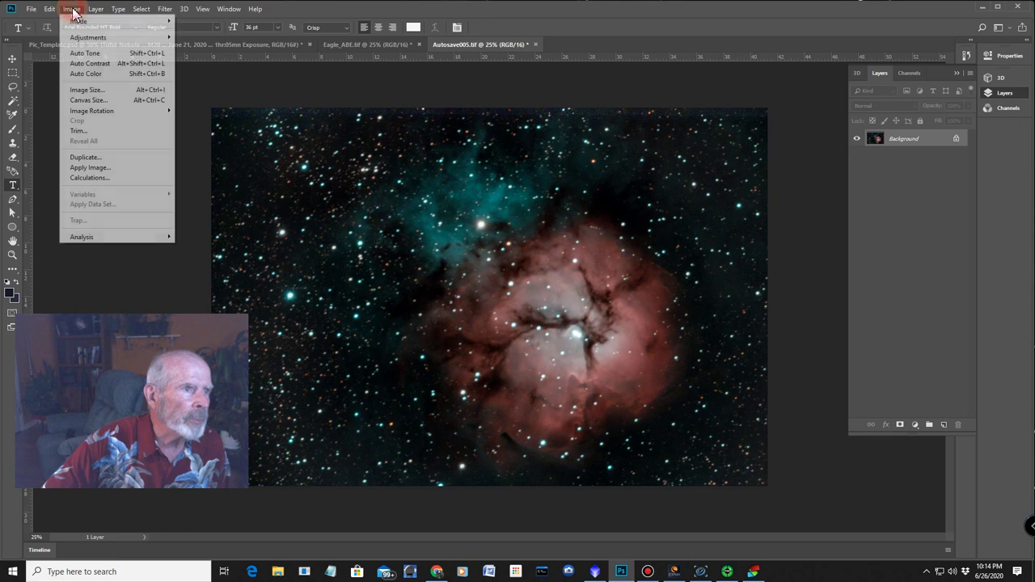
pyautogui.moveTo(81, 42)
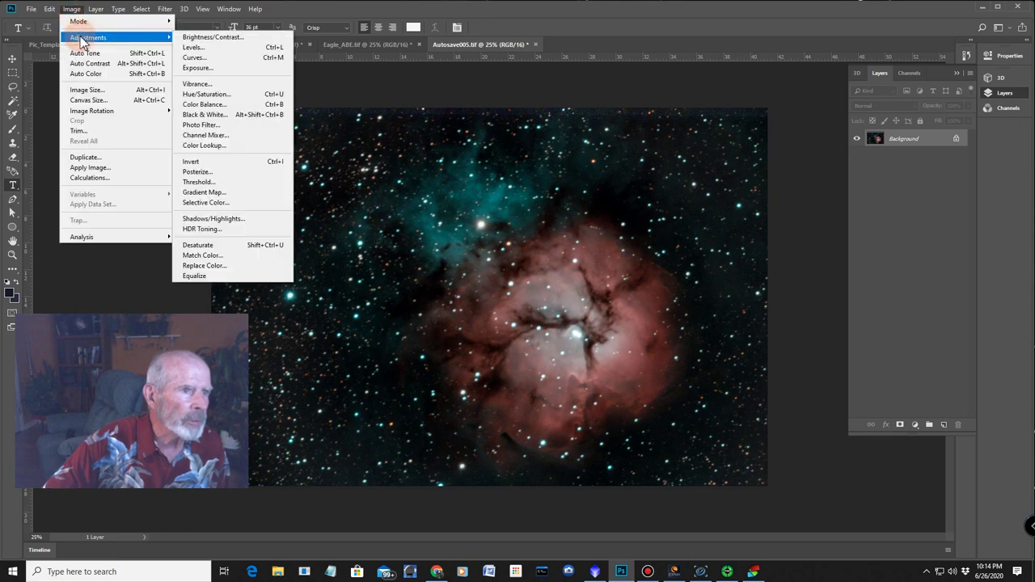
pyautogui.click(212, 203)
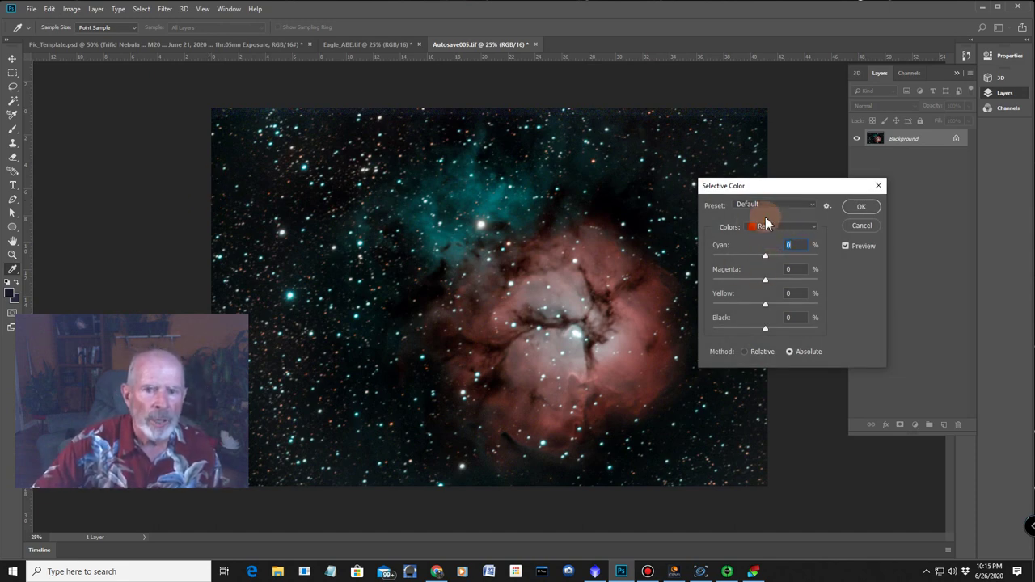
pyautogui.click(816, 230)
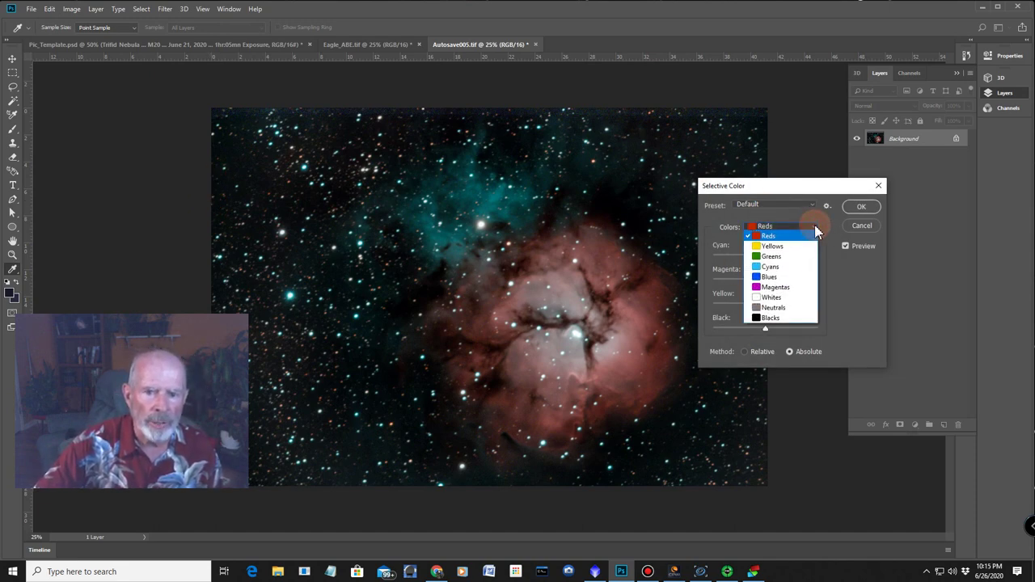
pyautogui.click(812, 231)
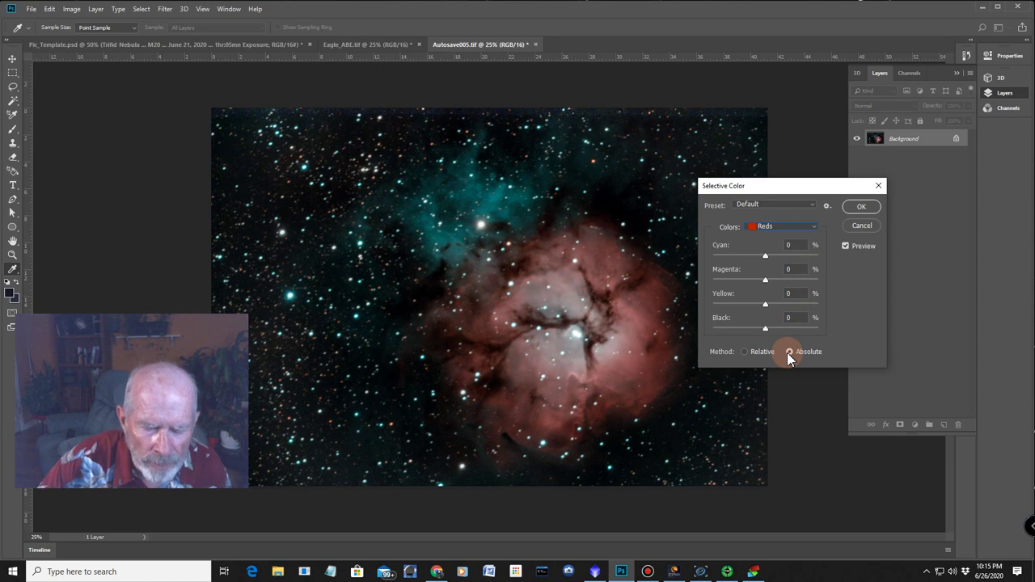
pyautogui.click(744, 352)
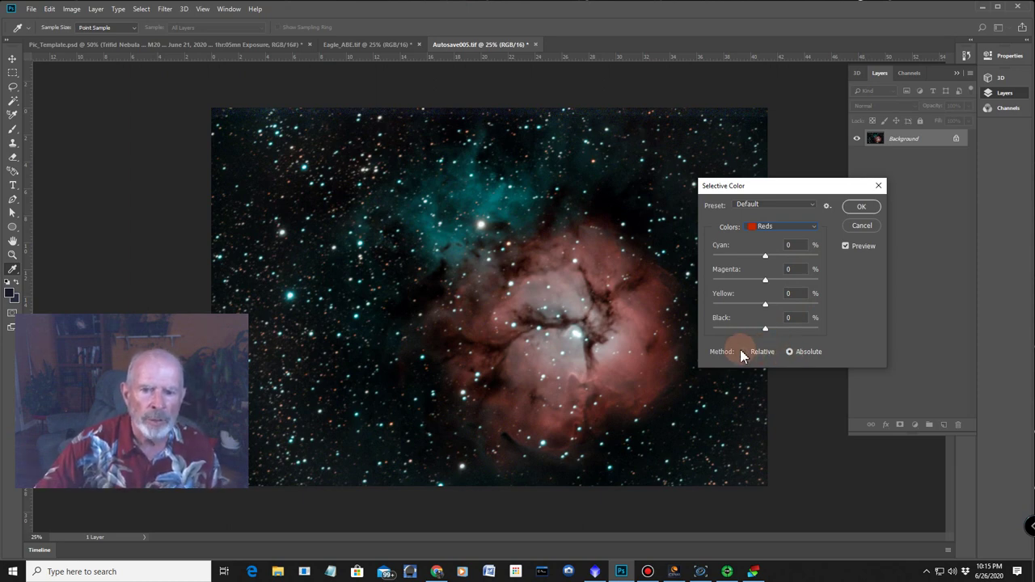
pyautogui.click(790, 353)
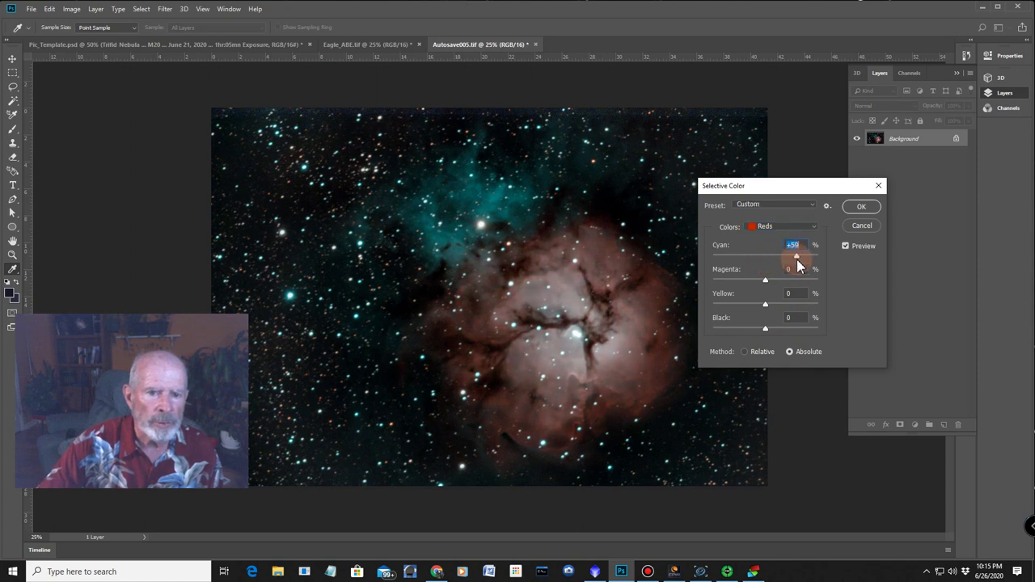
# Reduce cyan in the Reds to -24%, leaving the other red sliders at 0, then pick Yellows.
pyautogui.moveTo(797, 260); pyautogui.dragTo(768, 283)
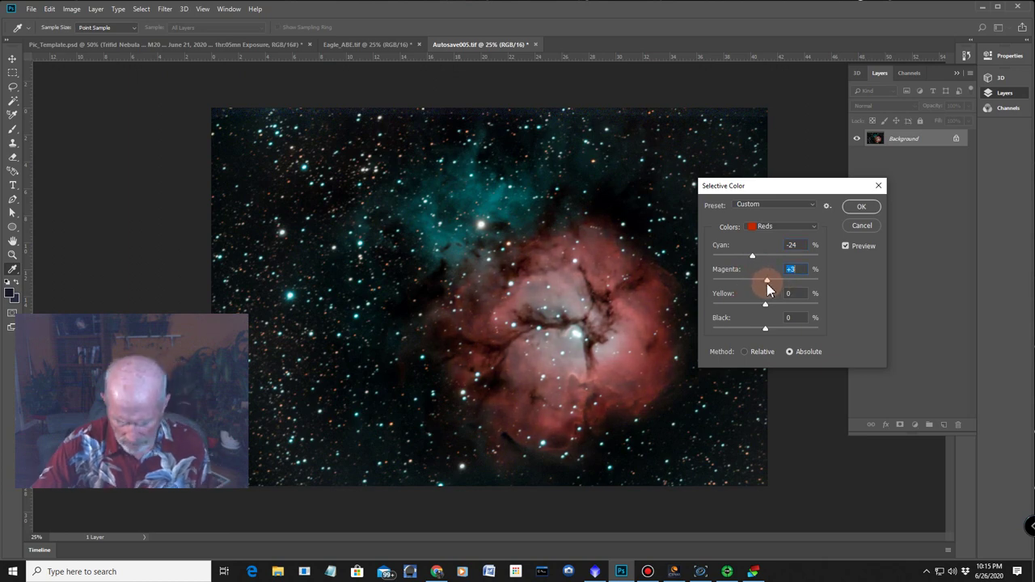
pyautogui.write('0')
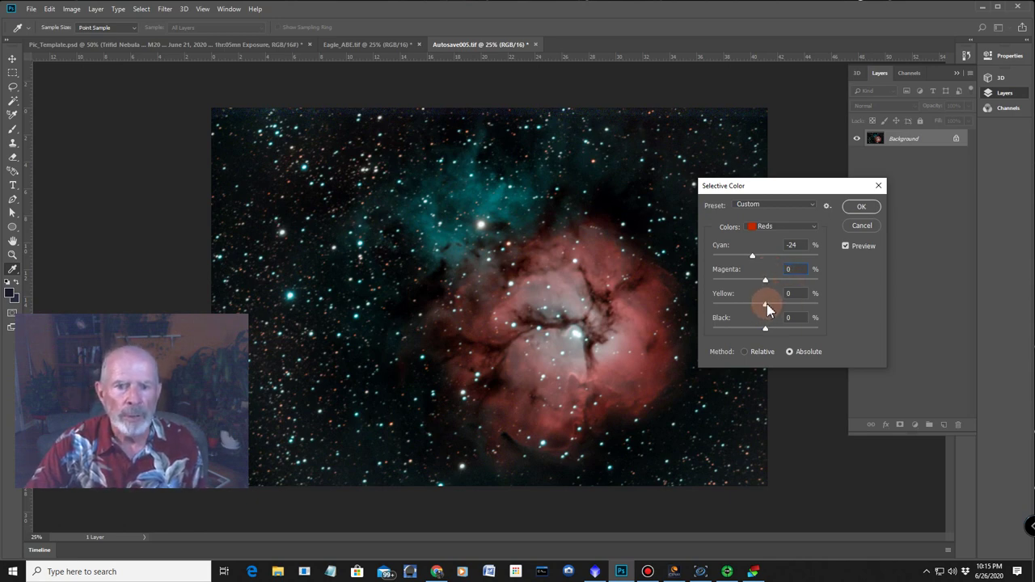
pyautogui.moveTo(806, 309); pyautogui.dragTo(736, 310)
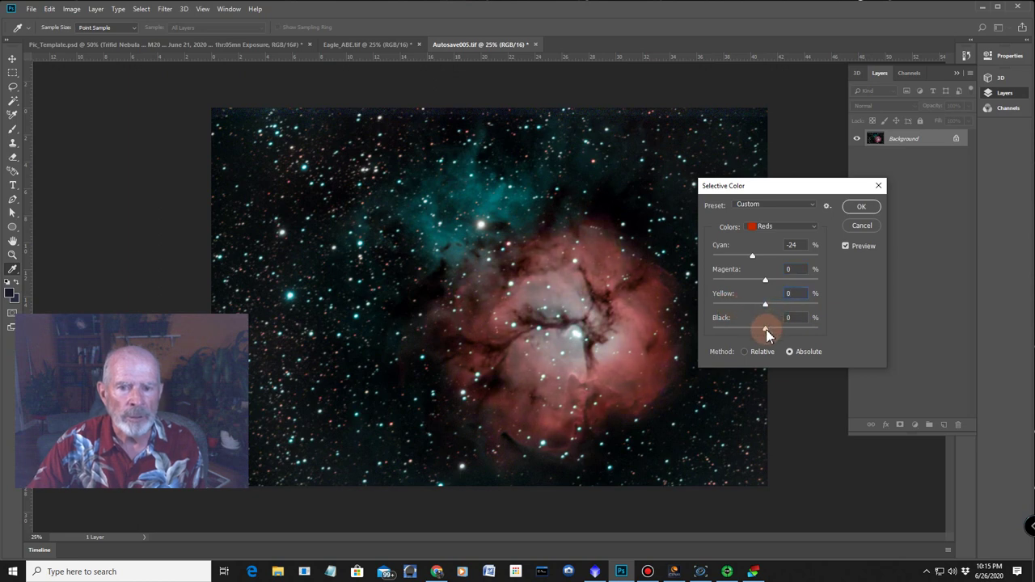
pyautogui.moveTo(749, 326)
pyautogui.mouseDown()
pyautogui.moveTo(796, 328)
pyautogui.moveTo(766, 328)
pyautogui.mouseUp()
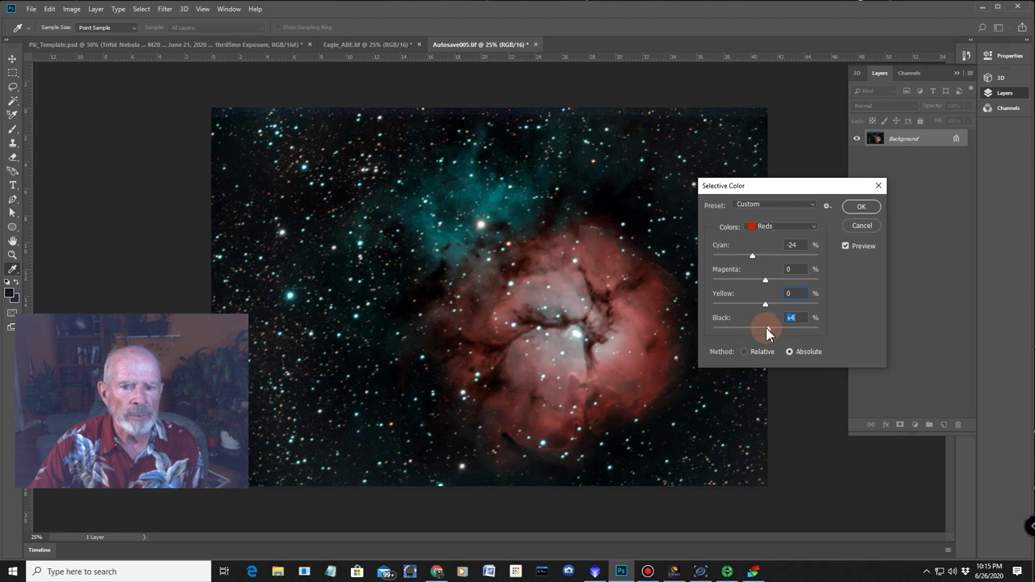
pyautogui.click(781, 226)
pyautogui.click(774, 239)
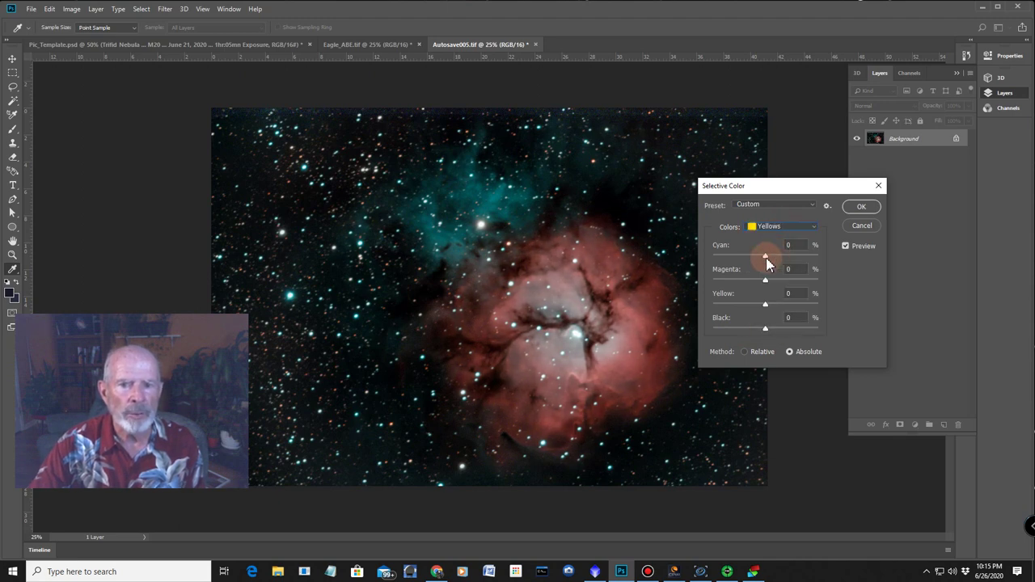
# Add cyan and reduce black in the Yellows range.
pyautogui.moveTo(767, 261)
pyautogui.mouseDown()
pyautogui.moveTo(702, 259)
pyautogui.moveTo(788, 253)
pyautogui.moveTo(779, 267)
pyautogui.mouseUp()
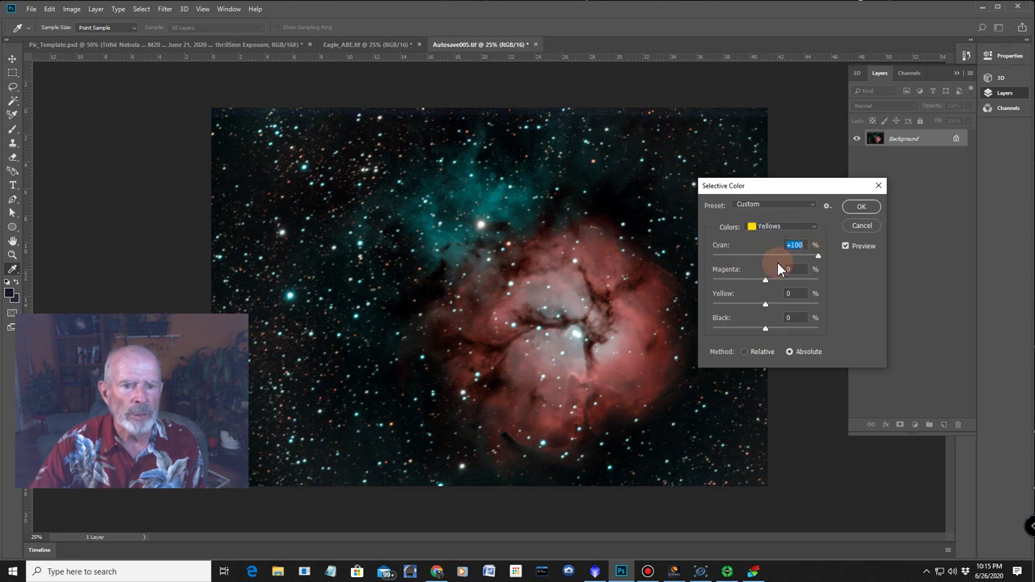
pyautogui.click(765, 329)
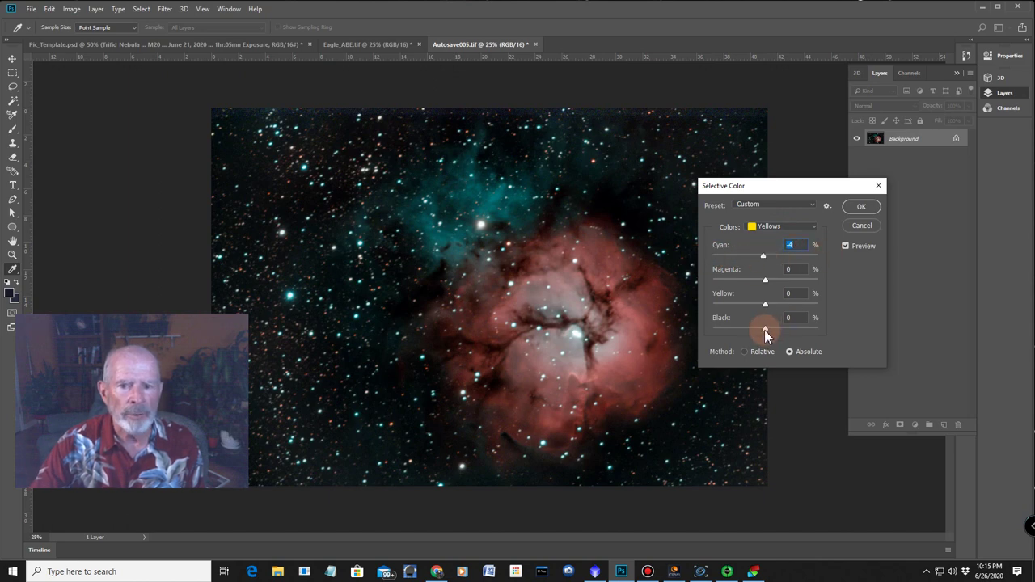
pyautogui.moveTo(767, 332); pyautogui.dragTo(820, 332)
pyautogui.moveTo(719, 327); pyautogui.dragTo(747, 332)
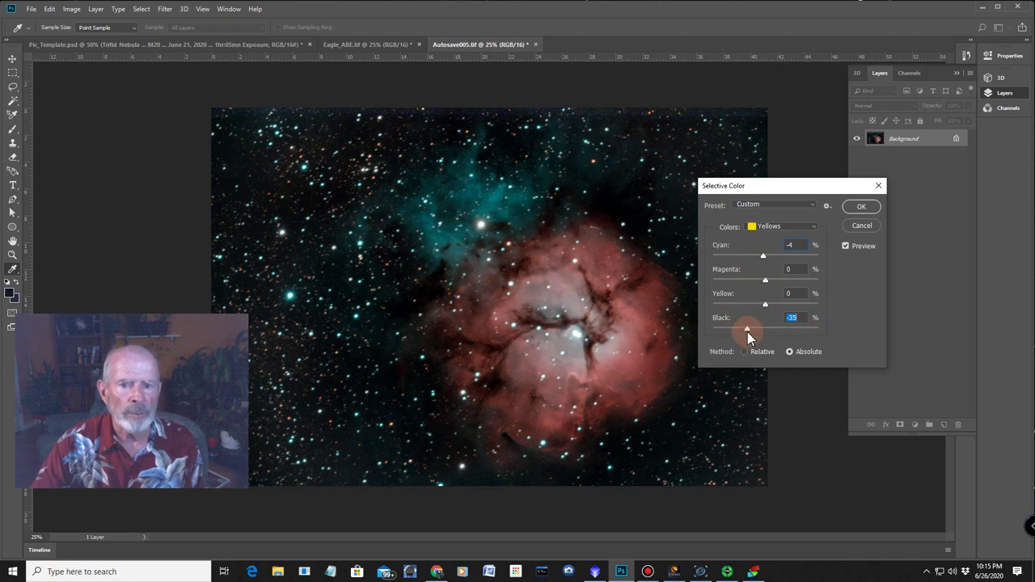
# Set the Cyans range to Cyan +33, Magenta -5, Yellow -16, Black -21.
pyautogui.click(769, 229)
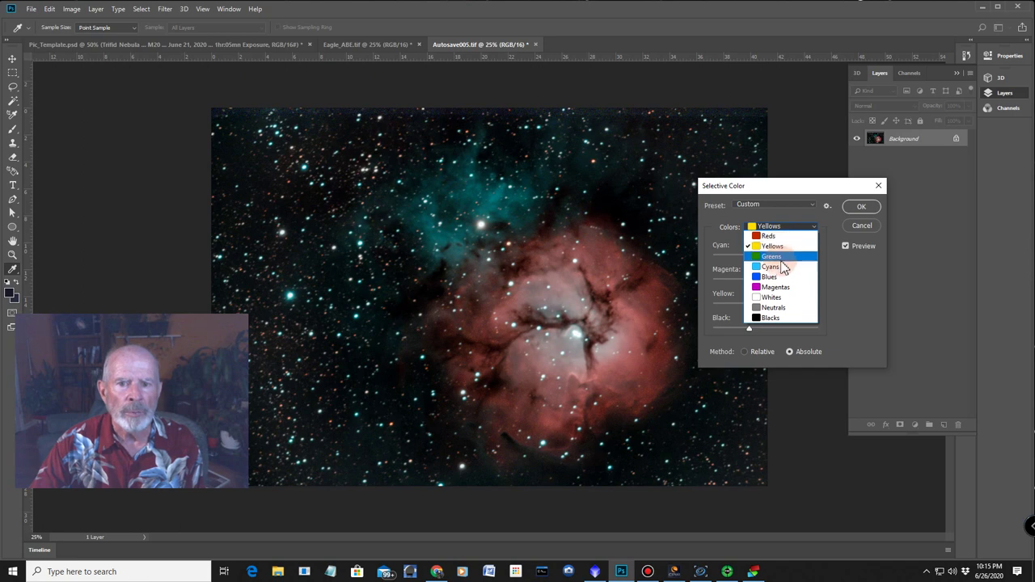
pyautogui.click(749, 273)
pyautogui.press('Down')
pyautogui.press('Down')
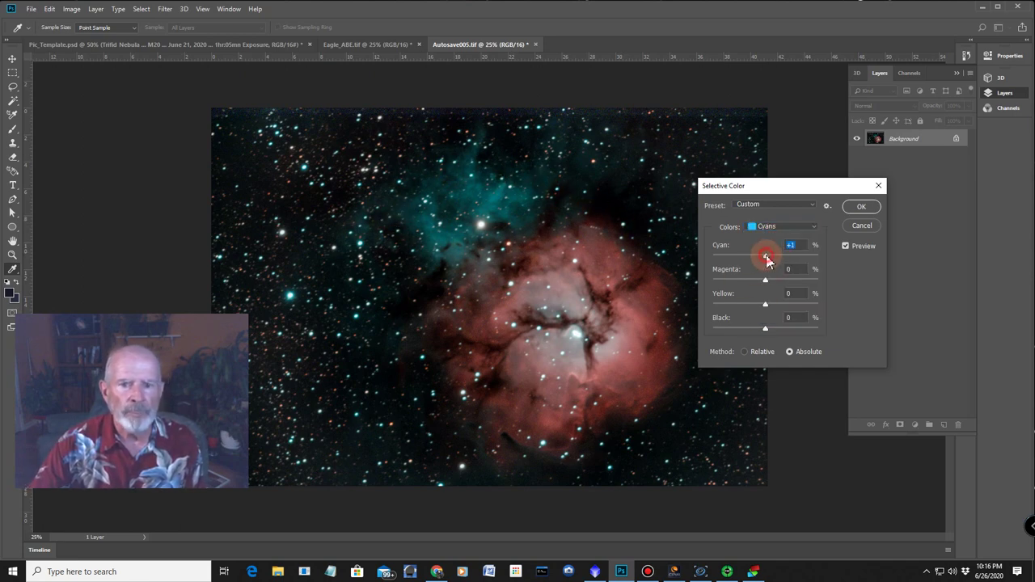
pyautogui.moveTo(780, 259)
pyautogui.mouseDown()
pyautogui.moveTo(812, 263)
pyautogui.moveTo(681, 255)
pyautogui.moveTo(794, 269)
pyautogui.mouseUp()
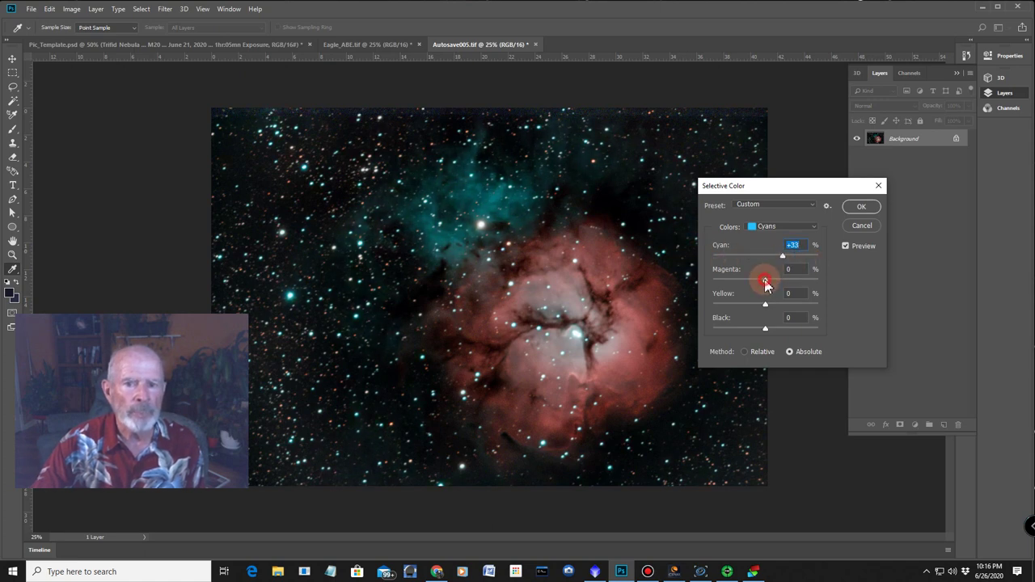
pyautogui.moveTo(766, 283)
pyautogui.mouseDown()
pyautogui.moveTo(801, 286)
pyautogui.moveTo(779, 288)
pyautogui.mouseUp()
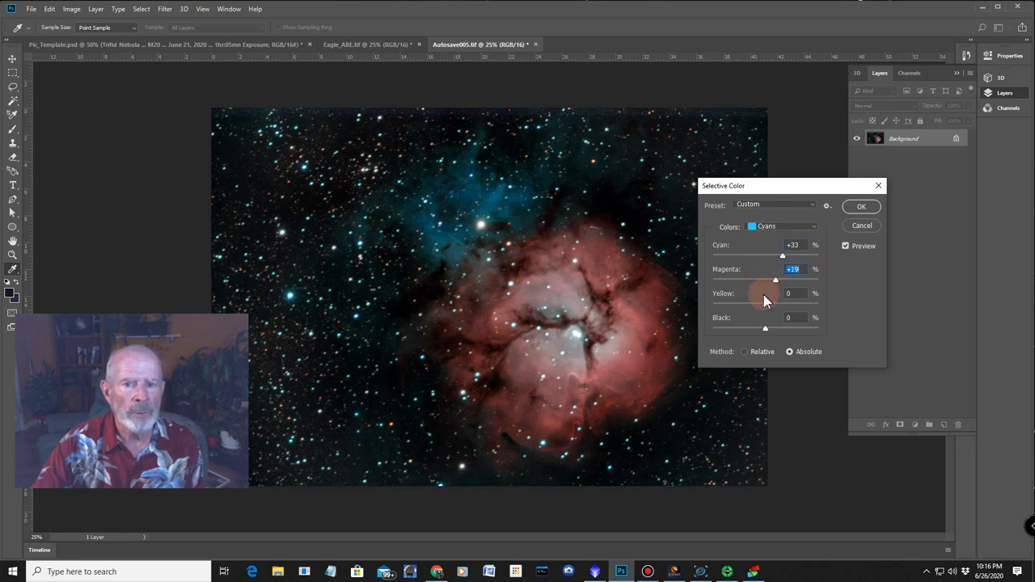
pyautogui.moveTo(766, 303)
pyautogui.mouseDown()
pyautogui.moveTo(778, 301)
pyautogui.moveTo(733, 295)
pyautogui.moveTo(758, 302)
pyautogui.moveTo(771, 279)
pyautogui.moveTo(763, 283)
pyautogui.mouseUp()
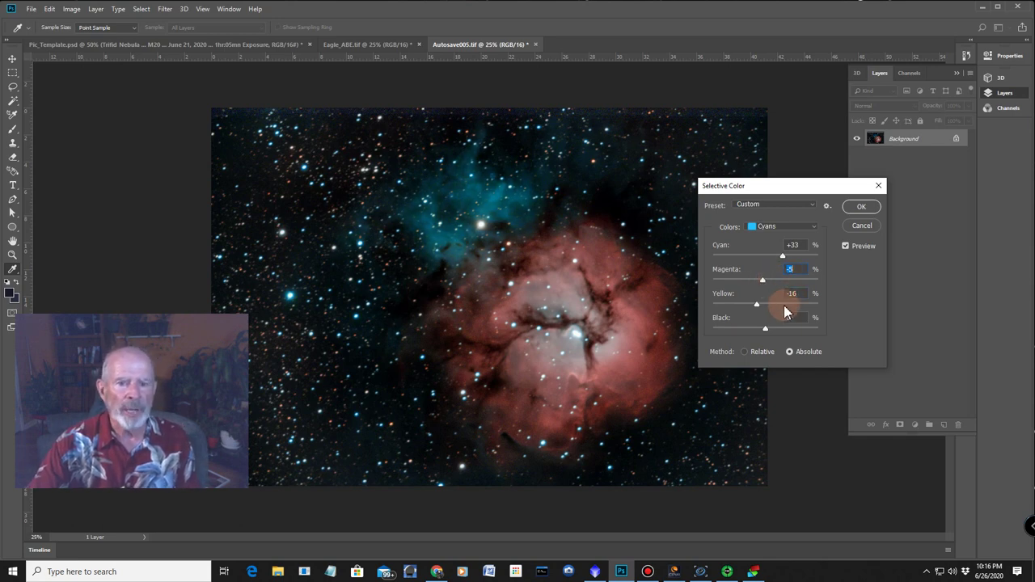
pyautogui.moveTo(769, 331)
pyautogui.mouseDown()
pyautogui.moveTo(746, 330)
pyautogui.moveTo(754, 335)
pyautogui.mouseUp()
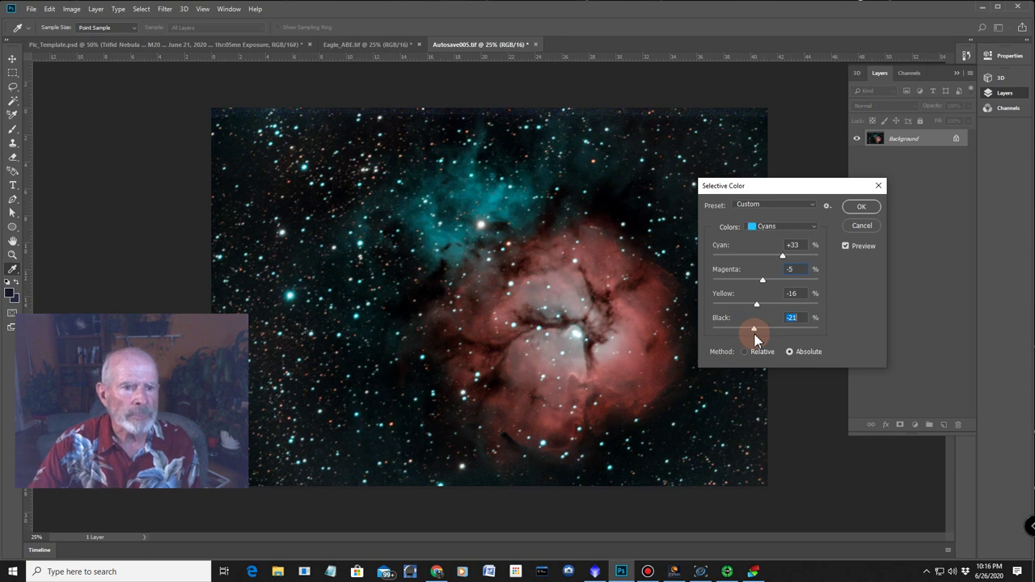
pyautogui.click(773, 226)
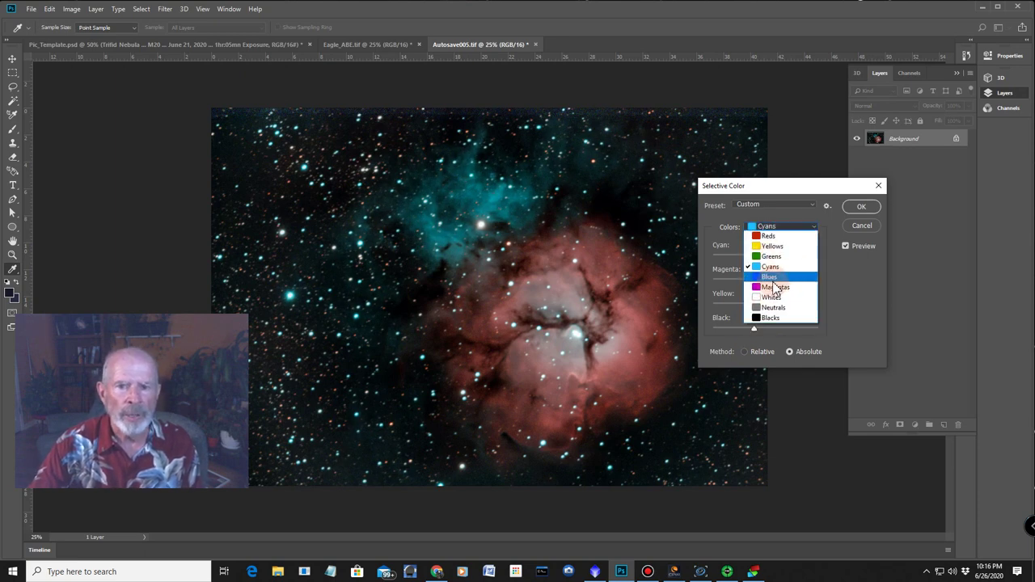
# Set the Blues range to Cyan +7, Magenta +32, Yellow +13, Black +32.
pyautogui.click(773, 279)
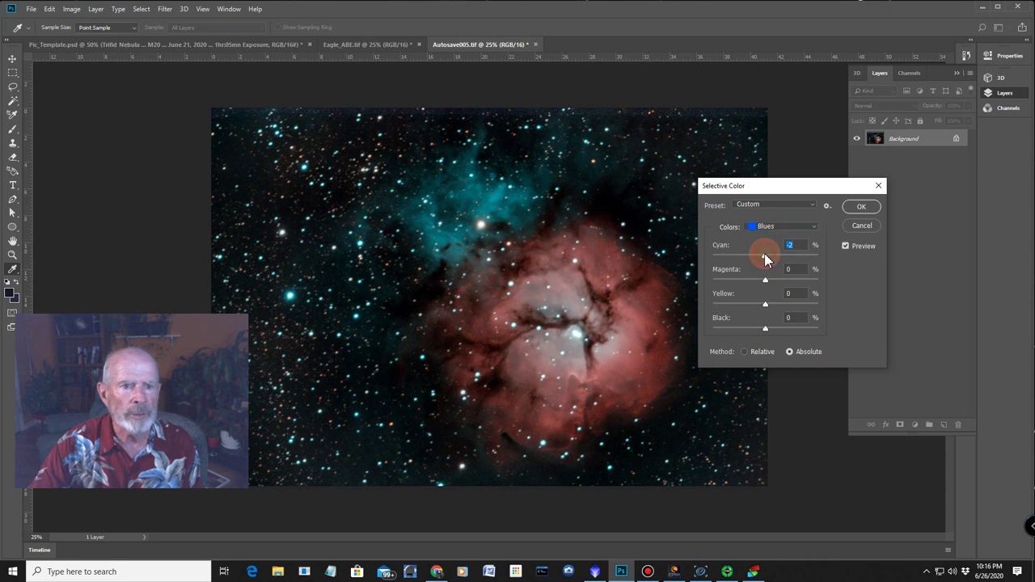
pyautogui.moveTo(734, 259); pyautogui.dragTo(715, 257)
pyautogui.moveTo(849, 264); pyautogui.dragTo(768, 257)
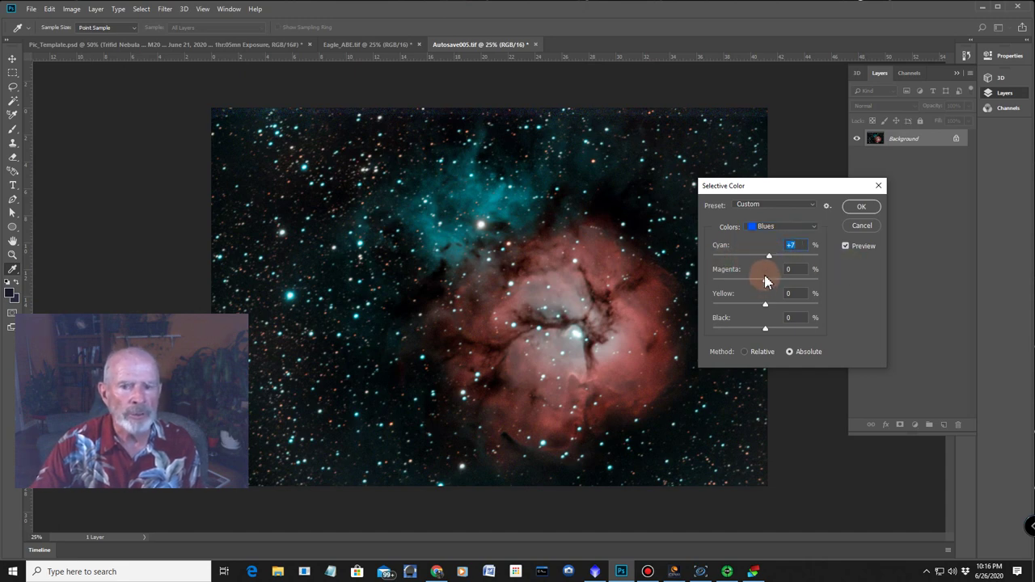
pyautogui.click(765, 280)
pyautogui.moveTo(811, 281); pyautogui.dragTo(774, 290)
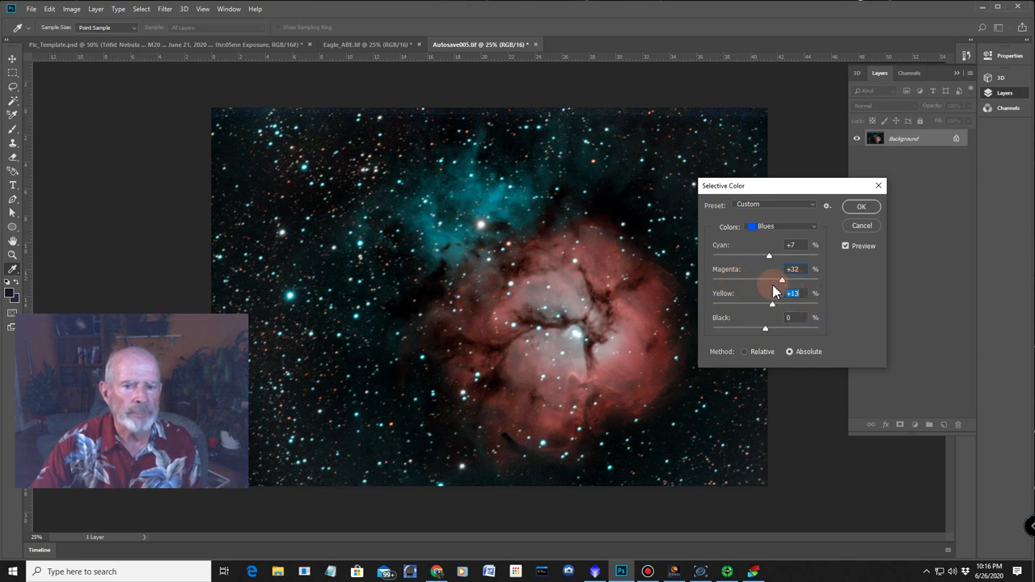
pyautogui.moveTo(775, 329)
pyautogui.mouseDown()
pyautogui.moveTo(825, 327)
pyautogui.moveTo(738, 319)
pyautogui.moveTo(782, 322)
pyautogui.mouseUp()
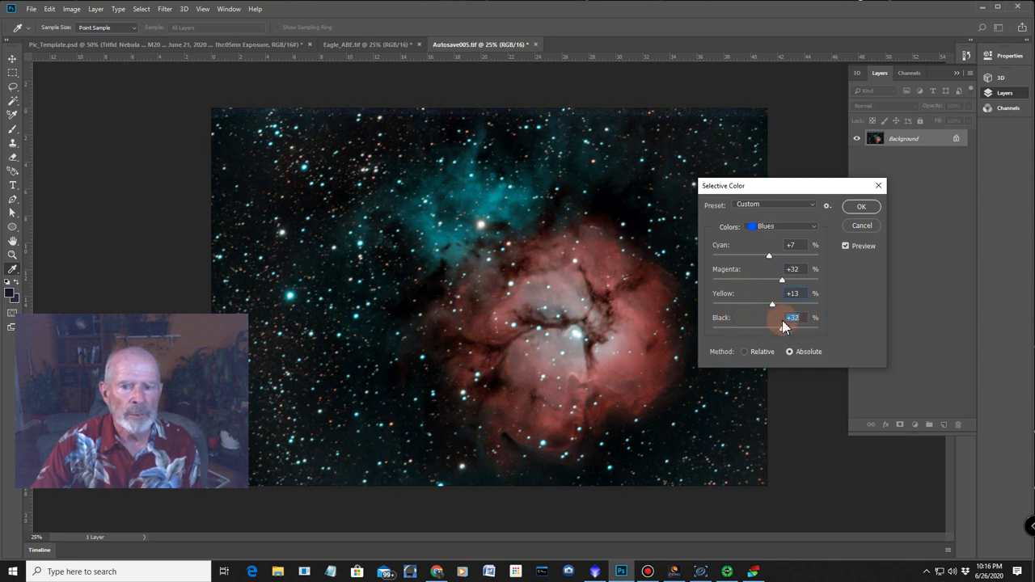
# Add a little black (+6) to the Magentas and leave the Whites at 0.
pyautogui.click(762, 227)
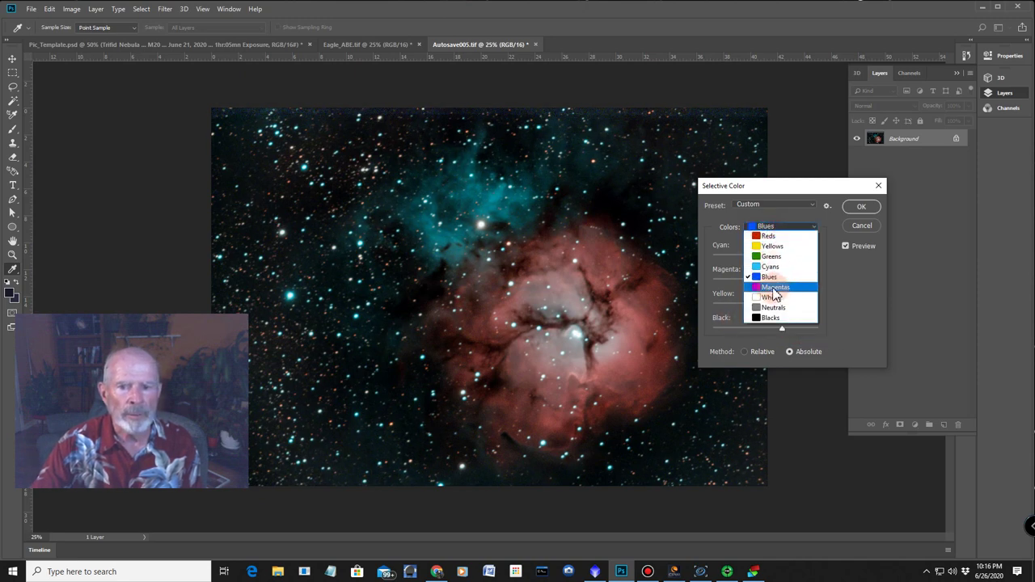
pyautogui.click(774, 289)
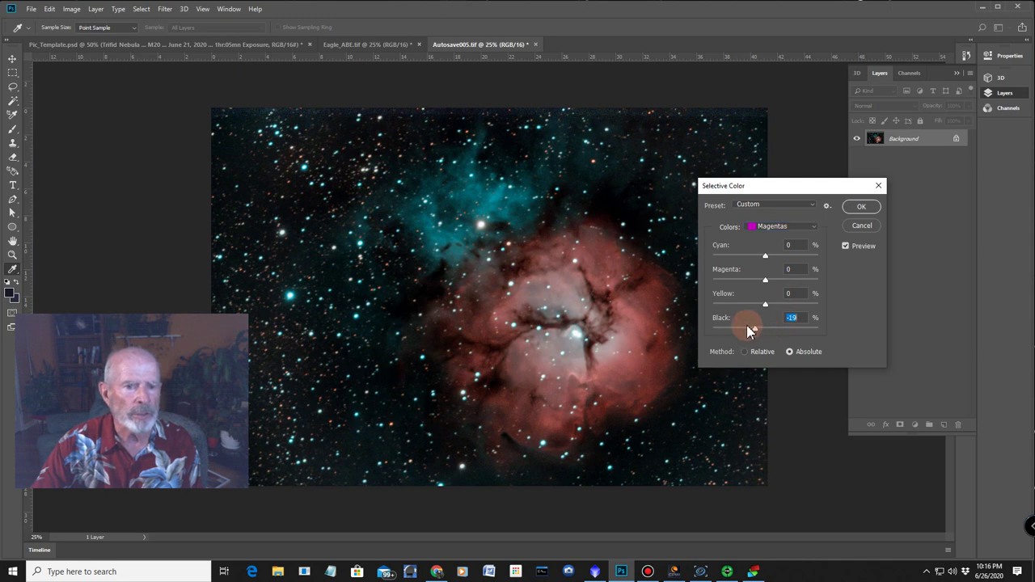
pyautogui.moveTo(749, 329); pyautogui.dragTo(817, 324)
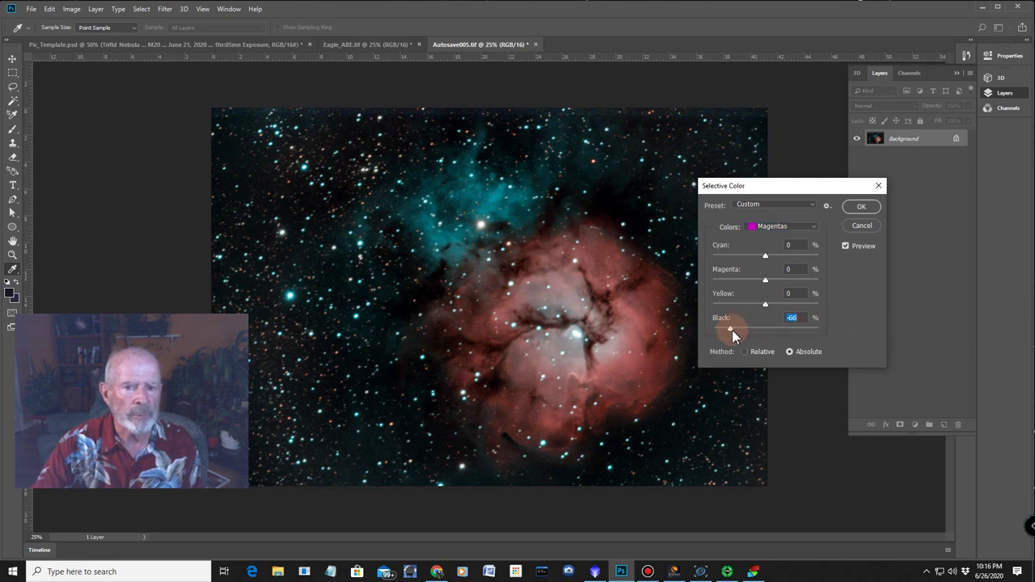
pyautogui.click(768, 332)
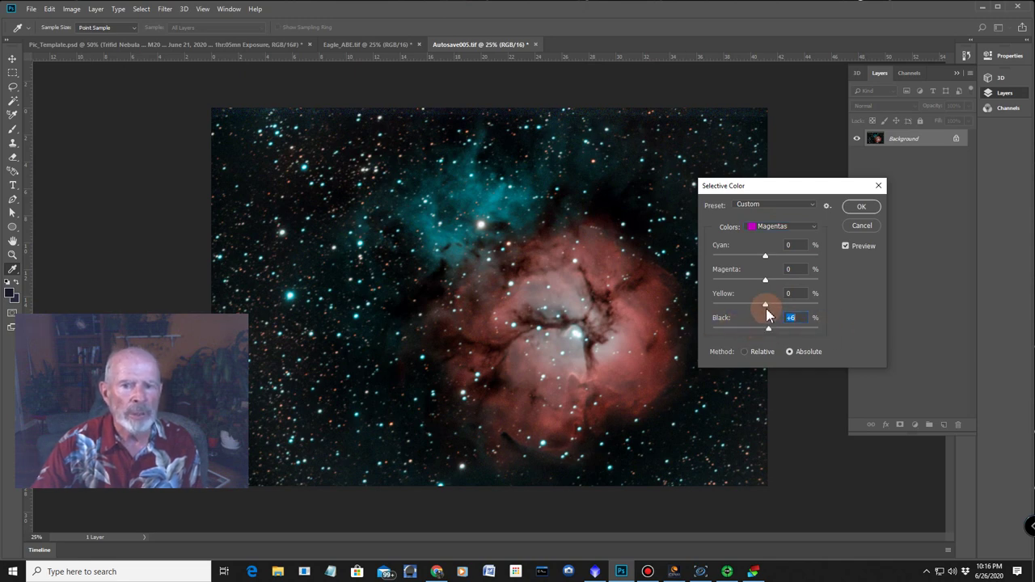
pyautogui.click(770, 227)
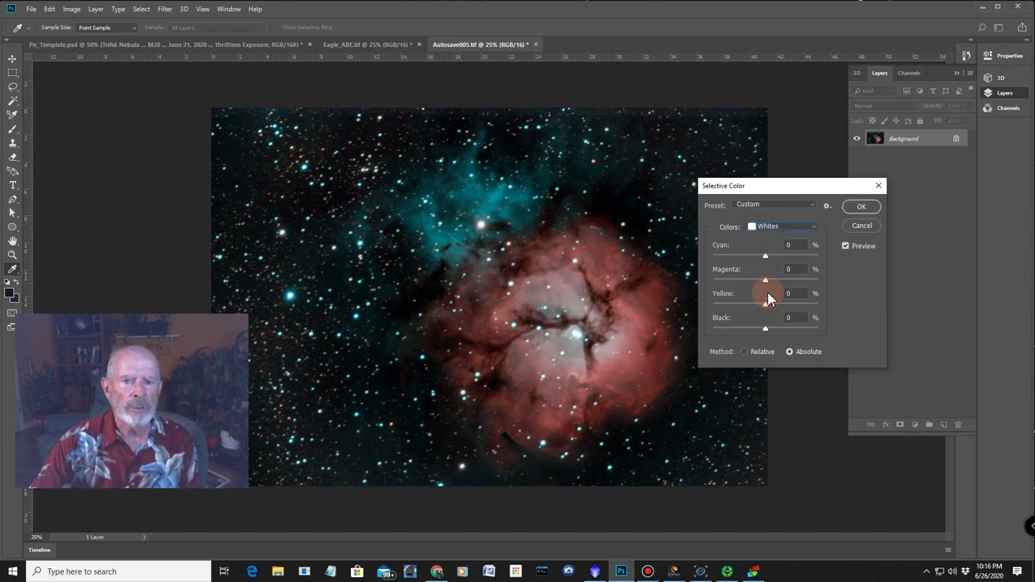
pyautogui.moveTo(766, 255); pyautogui.dragTo(753, 303)
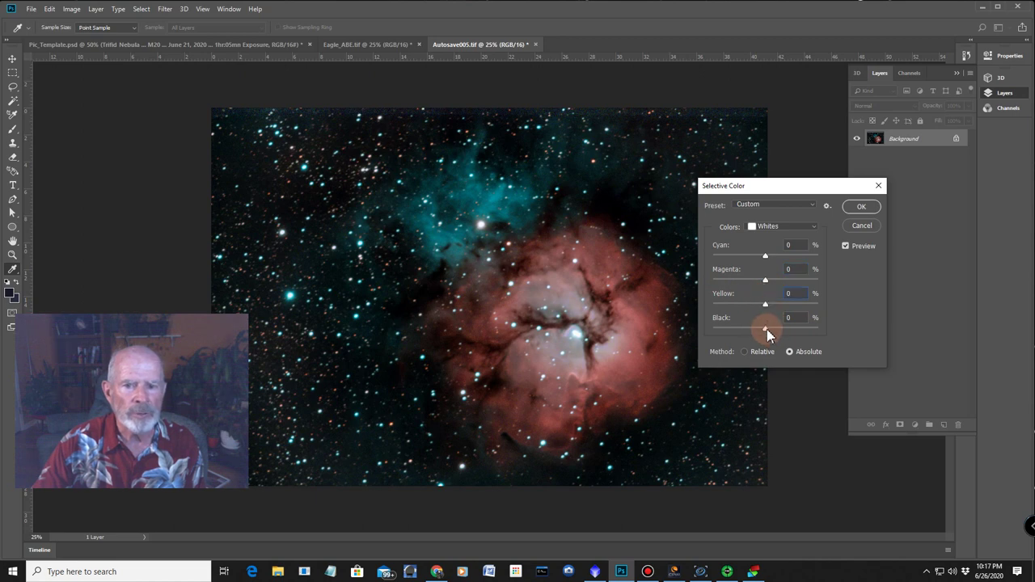
pyautogui.moveTo(754, 326)
pyautogui.mouseDown()
pyautogui.moveTo(784, 336)
pyautogui.moveTo(762, 334)
pyautogui.mouseUp()
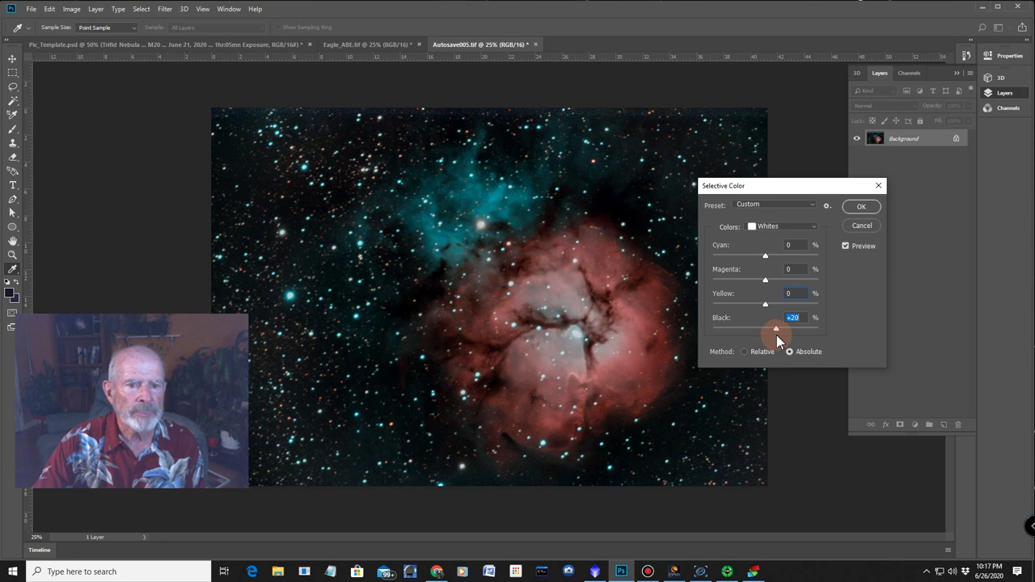
pyautogui.click(771, 226)
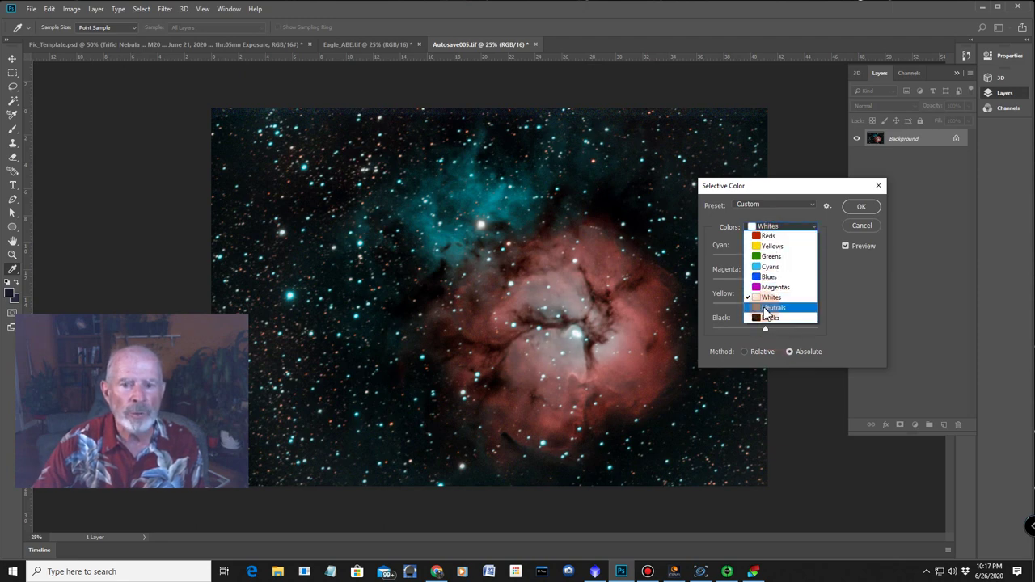
# Trim cyan in the Neutrals range to -8.
pyautogui.click(767, 308)
pyautogui.moveTo(766, 257)
pyautogui.mouseDown()
pyautogui.moveTo(788, 257)
pyautogui.moveTo(752, 258)
pyautogui.mouseUp()
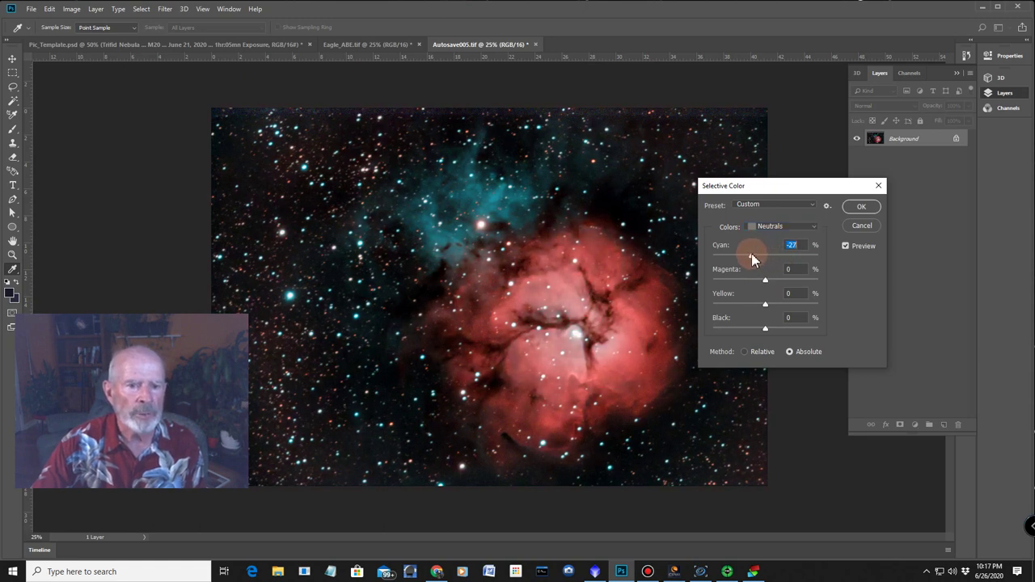
pyautogui.moveTo(751, 254); pyautogui.dragTo(756, 256)
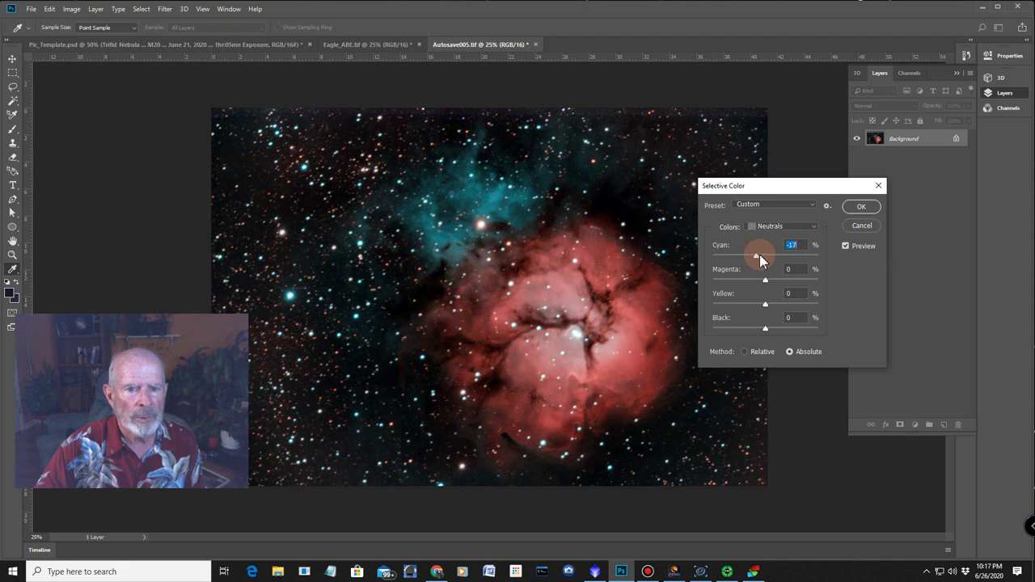
pyautogui.moveTo(760, 256); pyautogui.dragTo(763, 256)
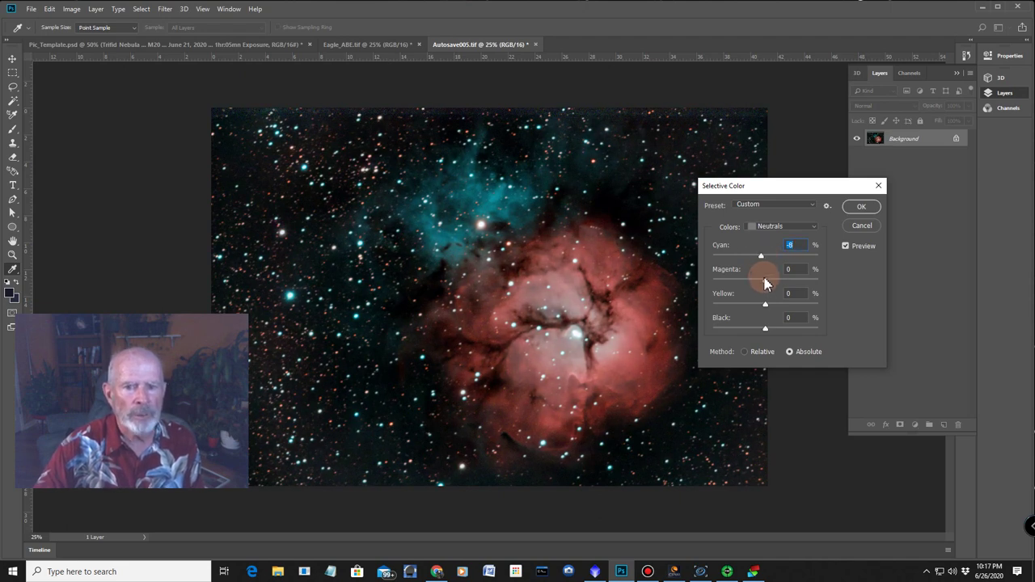
pyautogui.moveTo(765, 280); pyautogui.dragTo(764, 335)
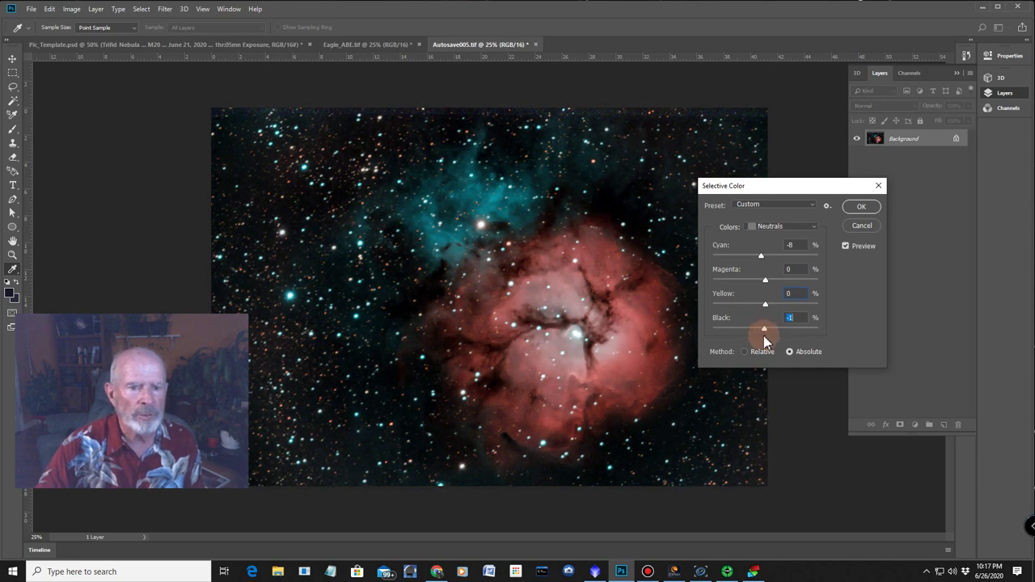
# Leave the Blacks range at 0 and apply the Selective Color corrections.
pyautogui.click(772, 228)
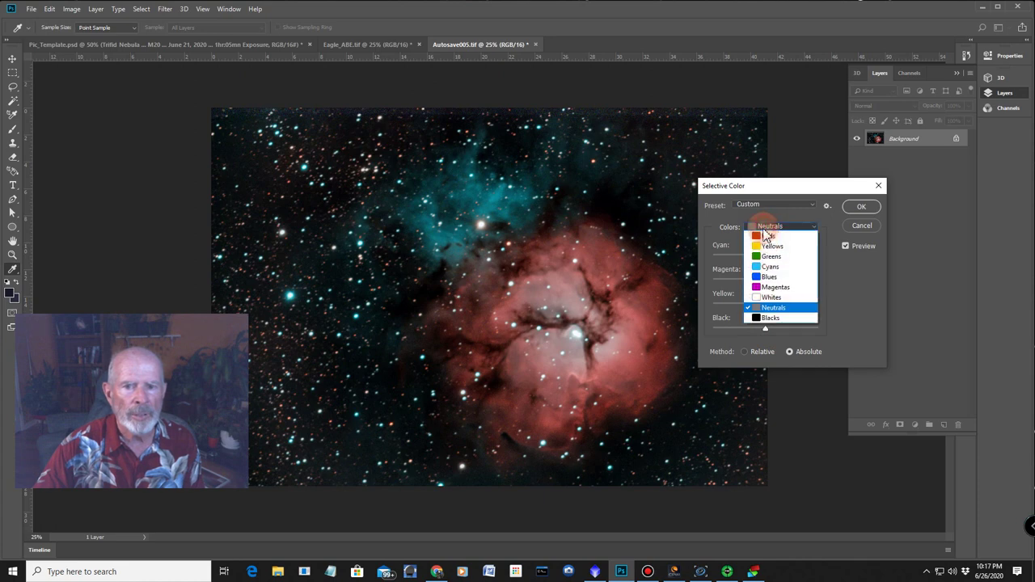
pyautogui.click(769, 317)
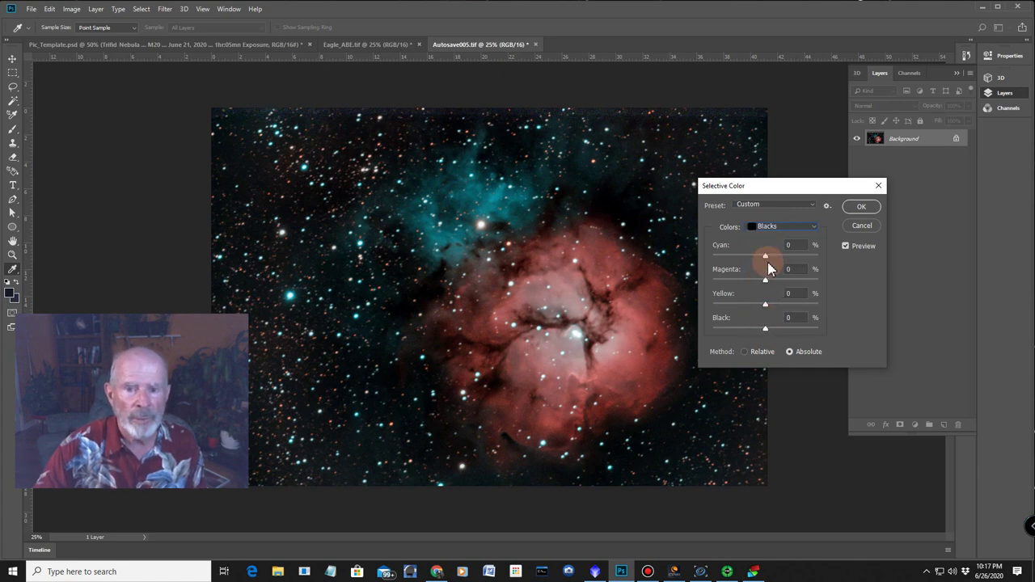
pyautogui.moveTo(772, 255); pyautogui.dragTo(768, 333)
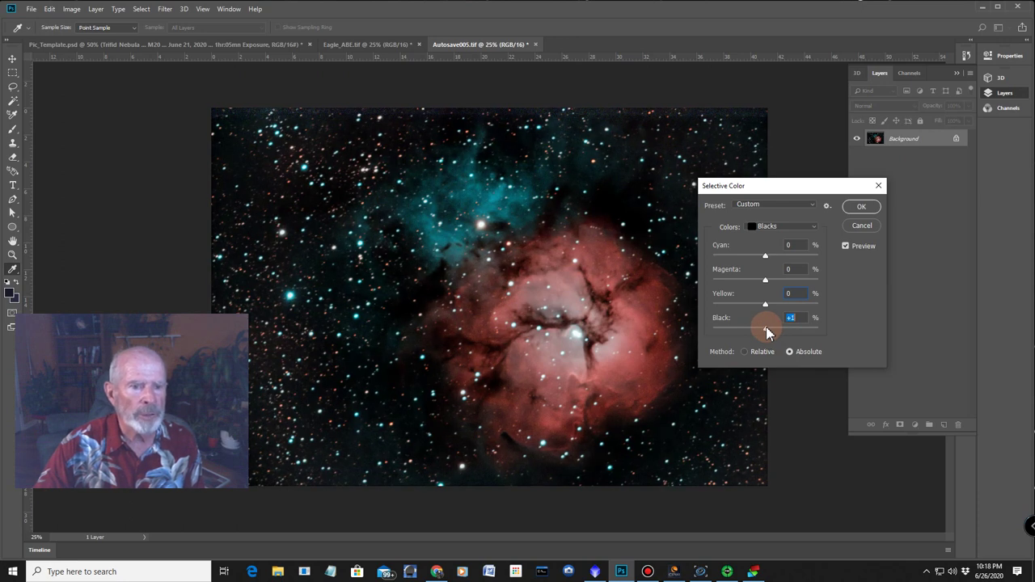
pyautogui.write('0')
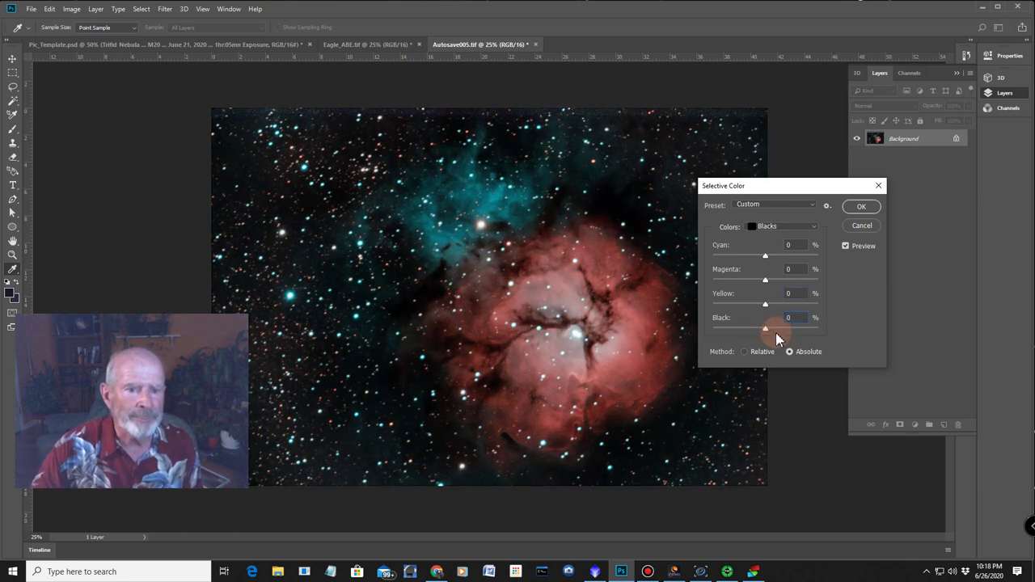
pyautogui.click(862, 208)
pyautogui.press('t')
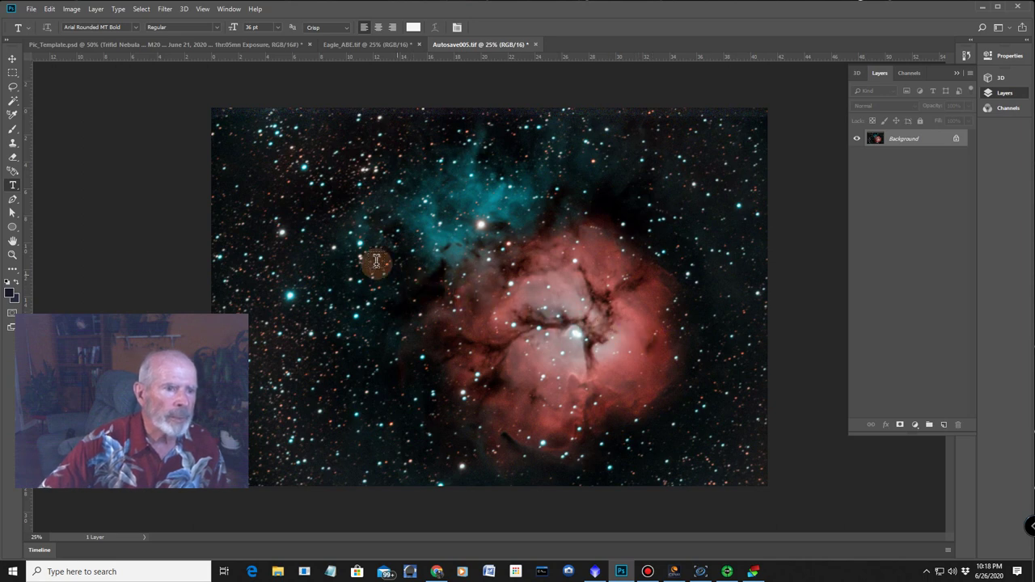
# Switch to the Pic_Template.psd document showing the Trifid Nebula M20 frame.
pyautogui.click(251, 45)
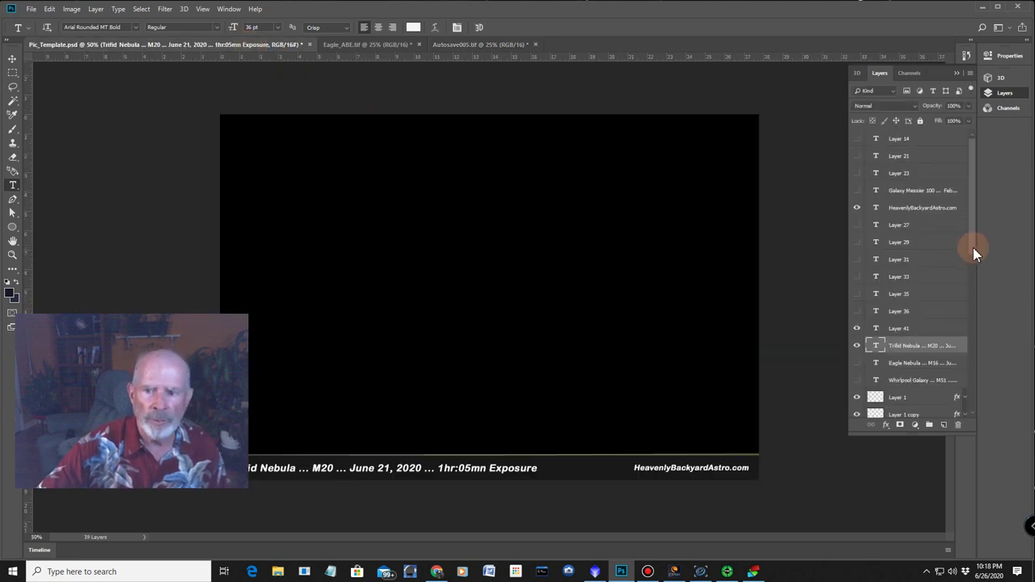
# Toggle visibility of Layer 51 and Layer 44 to compare earlier Trifid Nebula versions.
pyautogui.moveTo(975, 239); pyautogui.dragTo(991, 350)
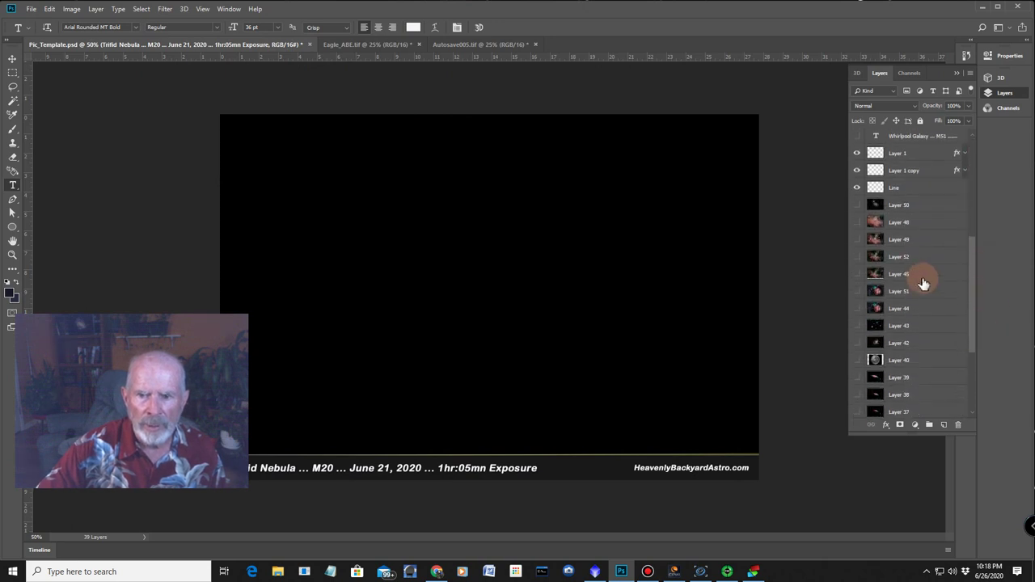
pyautogui.click(857, 291)
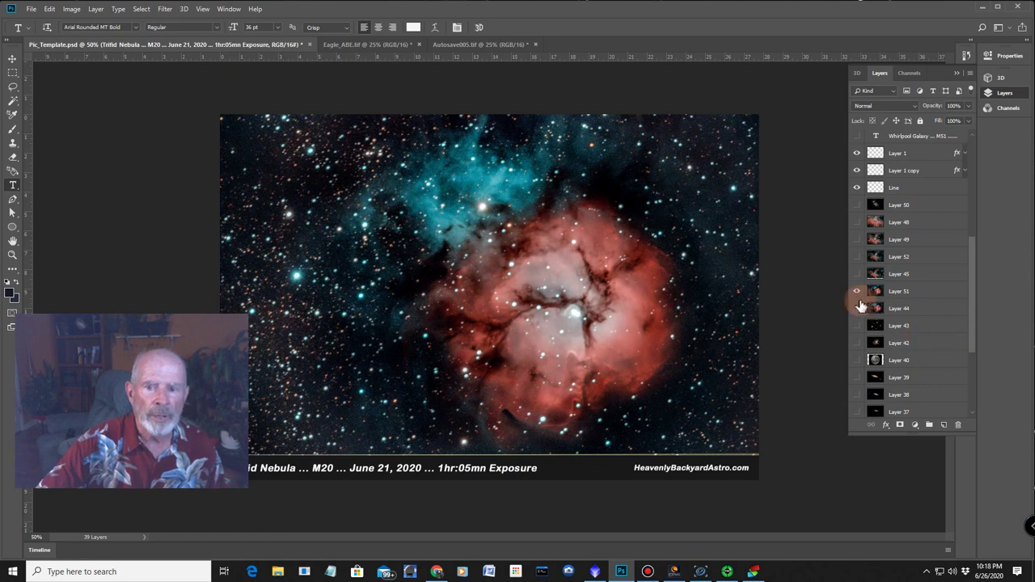
pyautogui.click(856, 310)
pyautogui.click(858, 292)
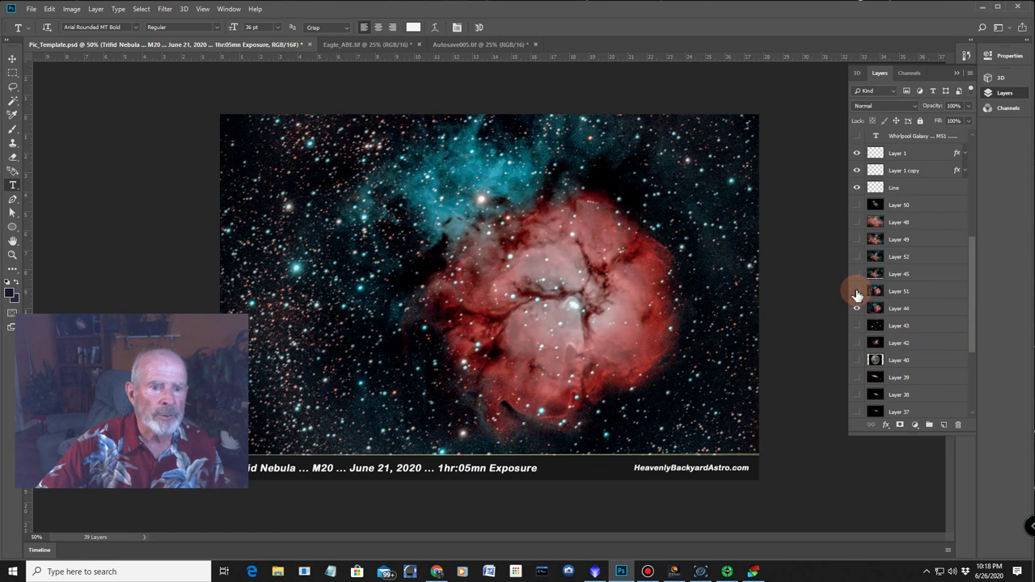
pyautogui.click(857, 293)
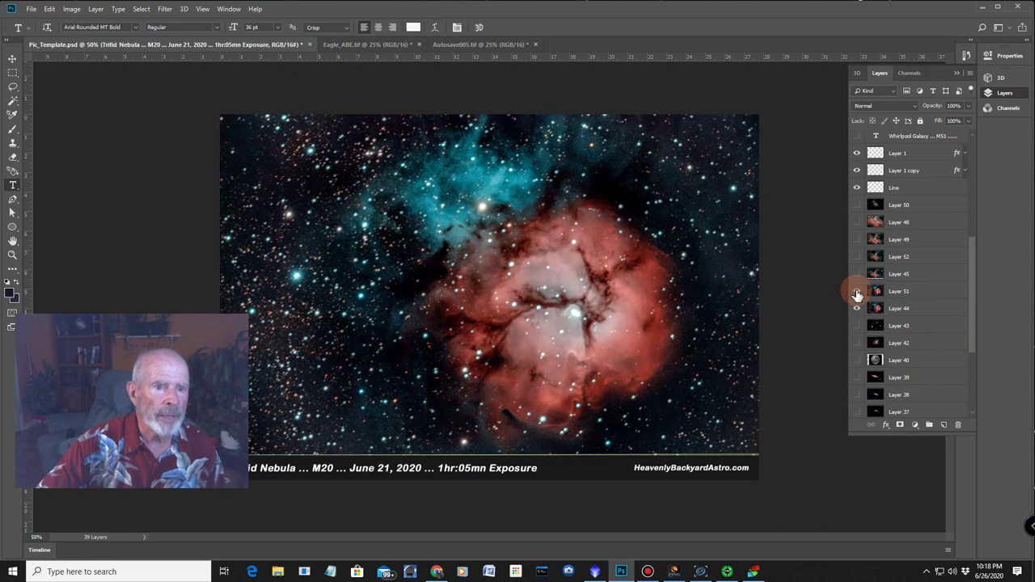